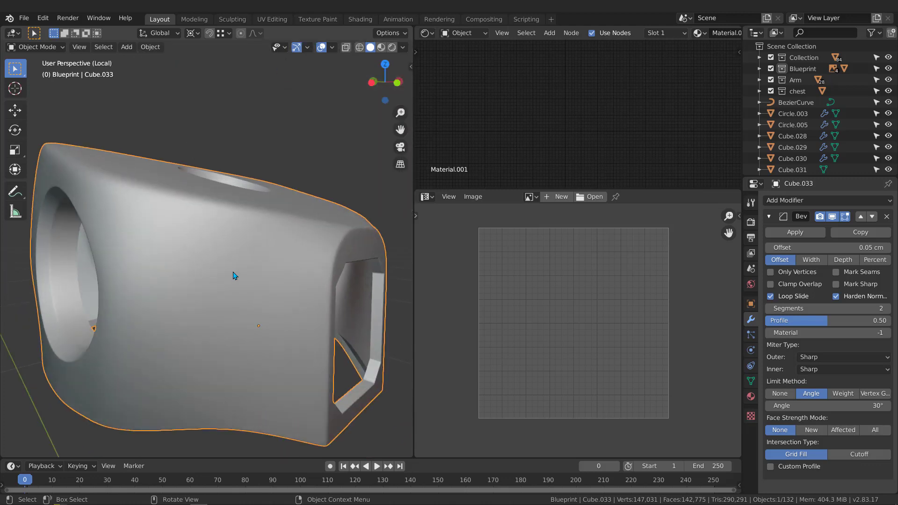
Apply the scale of the Cube.033 shell.
{"action": "scroll", "coordinate": [236, 278], "scroll_direction": "down", "scroll_amount": 3}
{"action": "key", "text": "ctrl+a"}
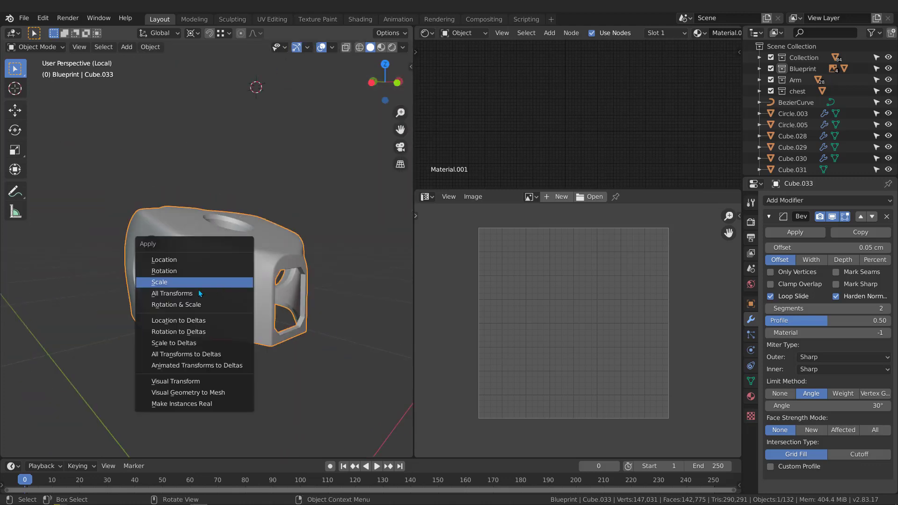
{"action": "left_click", "coordinate": [164, 283]}
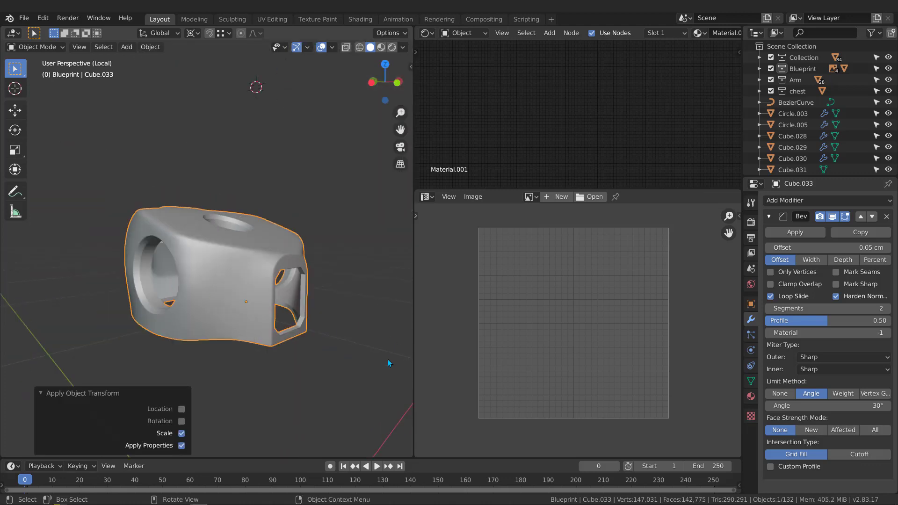
Examine the shell's mesh in Edit Mode around the octagonal opening's inner edge loop and the round holes.
{"action": "middle_click_drag", "start_coordinate": [246, 258], "coordinate": [209, 312]}
{"action": "key", "text": "Tab"}
{"action": "scroll", "coordinate": [222, 251], "scroll_direction": "up", "scroll_amount": 3}
{"action": "scroll", "coordinate": [243, 271], "scroll_direction": "up", "scroll_amount": 3}
{"action": "middle_click_drag", "start_coordinate": [279, 224], "coordinate": [287, 197]}
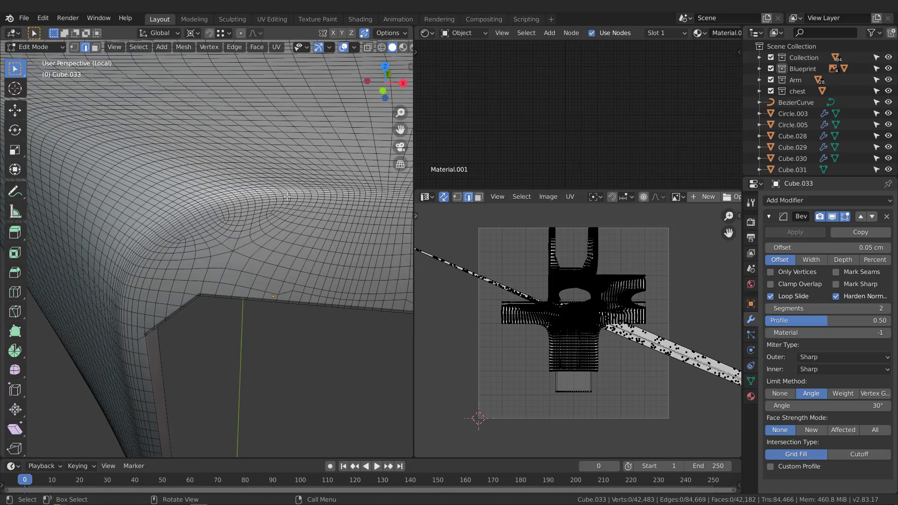
{"action": "scroll", "coordinate": [287, 197], "scroll_direction": "down", "scroll_amount": 6}
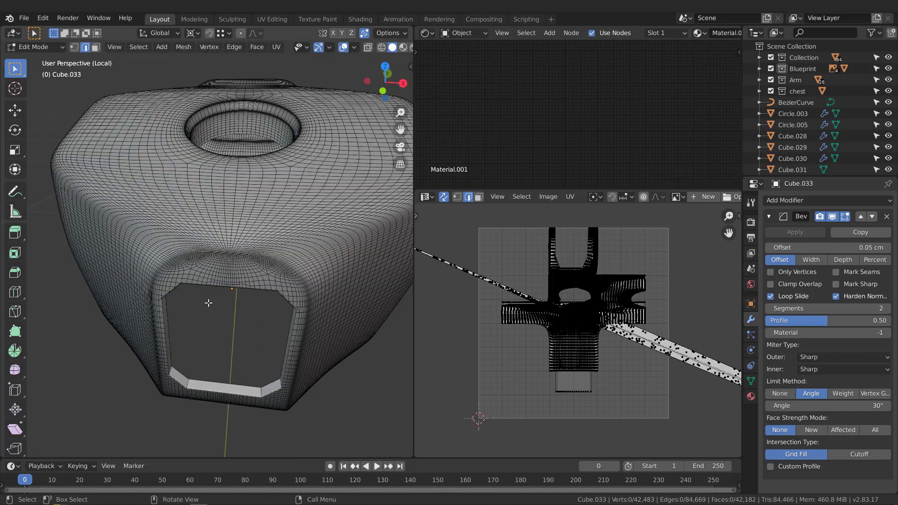
{"action": "scroll", "coordinate": [208, 303], "scroll_direction": "up", "scroll_amount": 3}
{"action": "middle_click_drag", "start_coordinate": [209, 303], "coordinate": [172, 246], "text": "shift"}
{"action": "scroll", "coordinate": [203, 300], "scroll_direction": "up", "scroll_amount": 5}
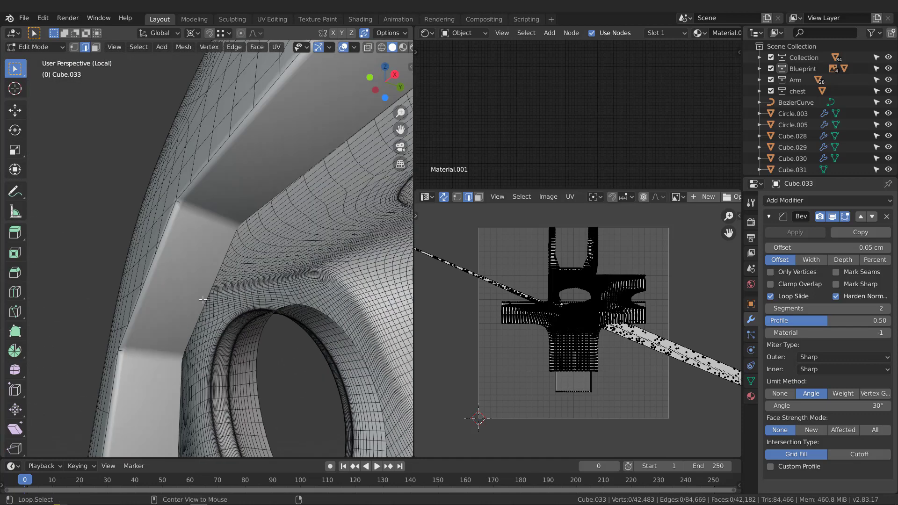
{"action": "left_click", "coordinate": [205, 301], "text": "alt"}
{"action": "middle_click_drag", "start_coordinate": [205, 300], "coordinate": [304, 291]}
{"action": "scroll", "coordinate": [305, 291], "scroll_direction": "down", "scroll_amount": 7}
{"action": "middle_click_drag", "start_coordinate": [156, 313], "coordinate": [269, 357]}
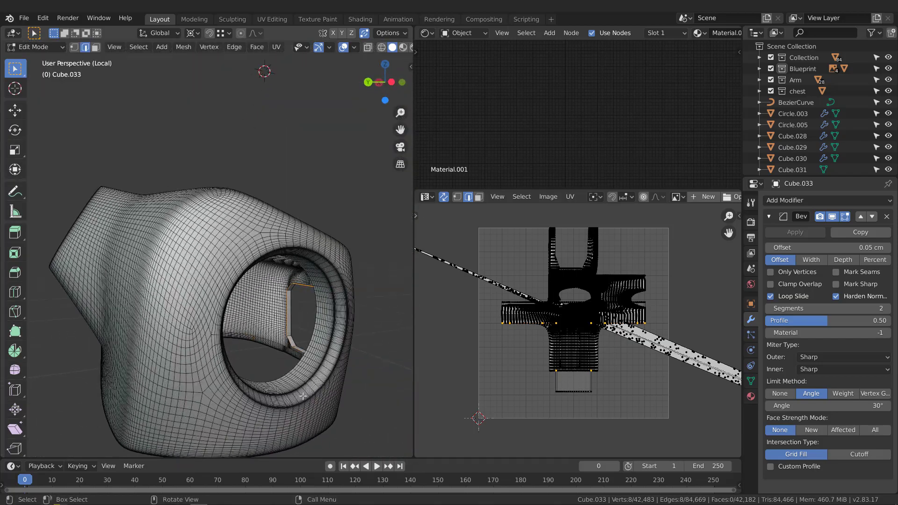
{"action": "scroll", "coordinate": [320, 423], "scroll_direction": "up", "scroll_amount": 3}
{"action": "middle_click_drag", "start_coordinate": [320, 422], "coordinate": [269, 237]}
{"action": "scroll", "coordinate": [304, 392], "scroll_direction": "down", "scroll_amount": 3}
{"action": "scroll", "coordinate": [267, 249], "scroll_direction": "up", "scroll_amount": 3}
{"action": "scroll", "coordinate": [267, 248], "scroll_direction": "down", "scroll_amount": 3}
{"action": "scroll", "coordinate": [259, 232], "scroll_direction": "up", "scroll_amount": 4}
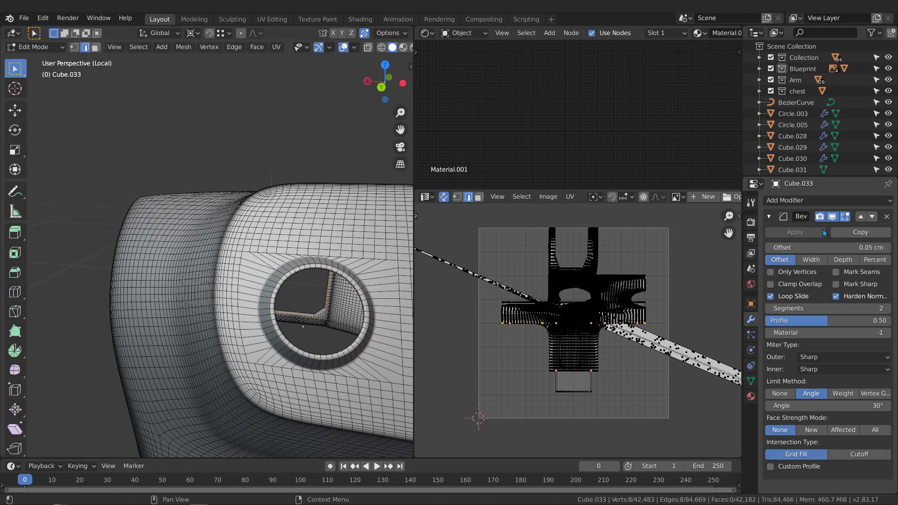
Apply the Bevel modifier to the shell and return to Edit Mode.
{"action": "key", "text": "Tab"}
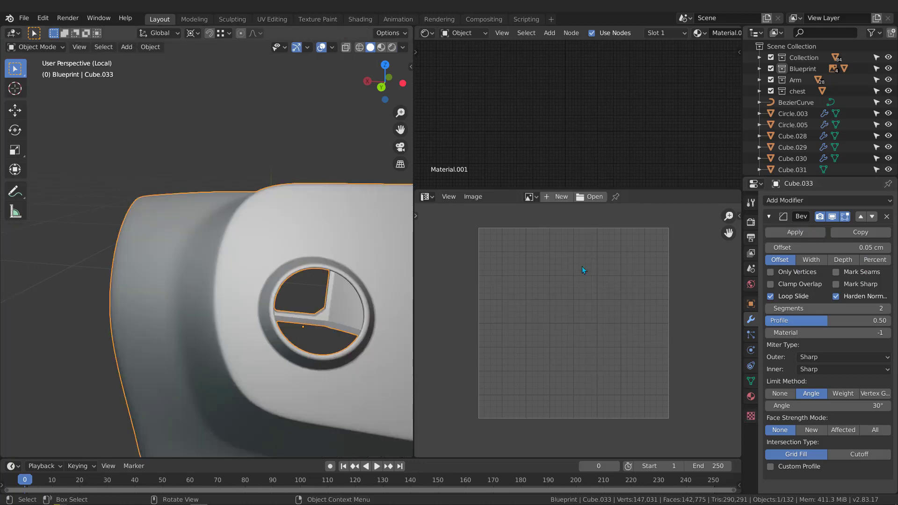
{"action": "left_click", "coordinate": [794, 232]}
{"action": "middle_click_drag", "start_coordinate": [248, 304], "coordinate": [201, 239]}
{"action": "key", "text": "Tab"}
Slide the inner edge loop of the octagonal opening's wall toward the outer rim by a factor of about 0.784.
{"action": "scroll", "coordinate": [201, 238], "scroll_direction": "up", "scroll_amount": 3}
{"action": "scroll", "coordinate": [273, 277], "scroll_direction": "up", "scroll_amount": 9}
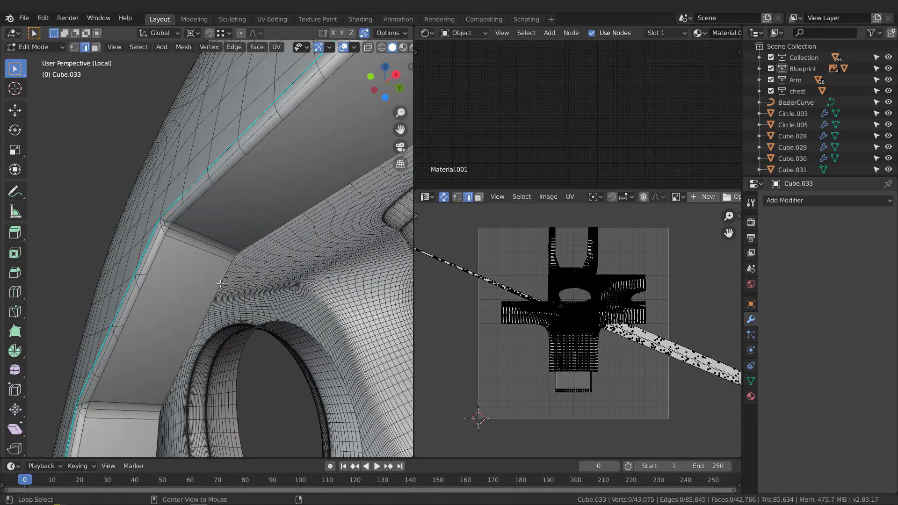
{"action": "left_click", "coordinate": [220, 284], "text": "alt"}
{"action": "scroll", "coordinate": [225, 301], "scroll_direction": "down", "scroll_amount": 7}
{"action": "middle_click_drag", "start_coordinate": [226, 303], "coordinate": [379, 369]}
{"action": "scroll", "coordinate": [268, 376], "scroll_direction": "up", "scroll_amount": 6}
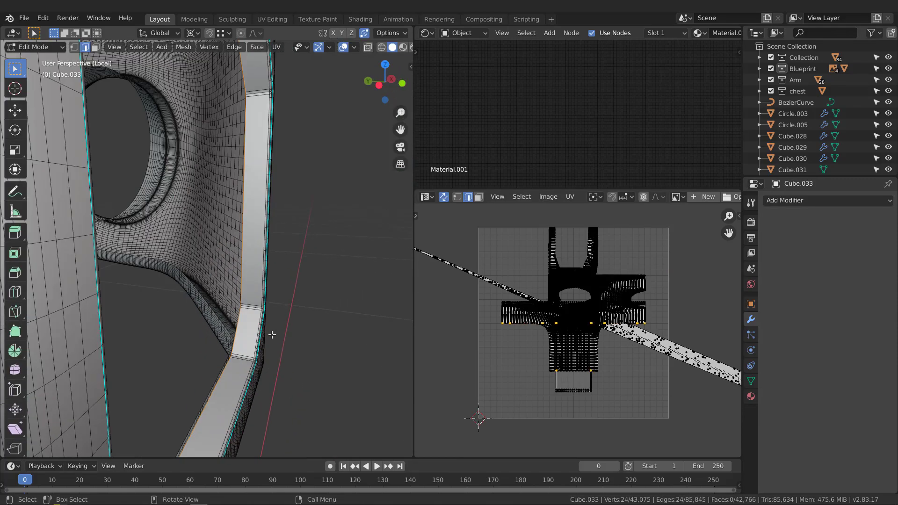
{"action": "middle_click_drag", "start_coordinate": [272, 335], "coordinate": [272, 341]}
{"action": "key", "text": "g"}
{"action": "key", "text": "g"}
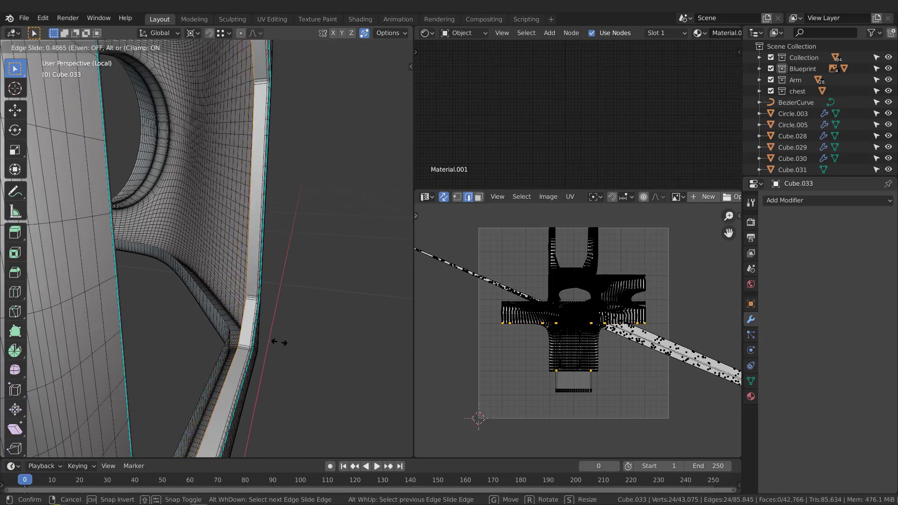
{"action": "left_click", "coordinate": [281, 343]}
{"action": "scroll", "coordinate": [281, 343], "scroll_direction": "down", "scroll_amount": 6}
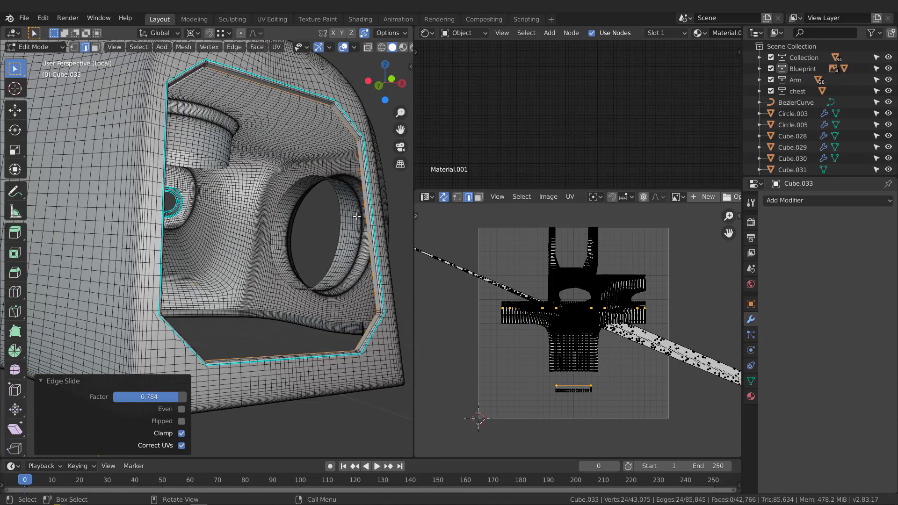
Mark a seam along the rounded edge loop that frames the end face around the octagonal opening.
{"action": "middle_click_drag", "start_coordinate": [276, 327], "coordinate": [234, 217]}
{"action": "middle_click_drag", "start_coordinate": [257, 146], "coordinate": [338, 152]}
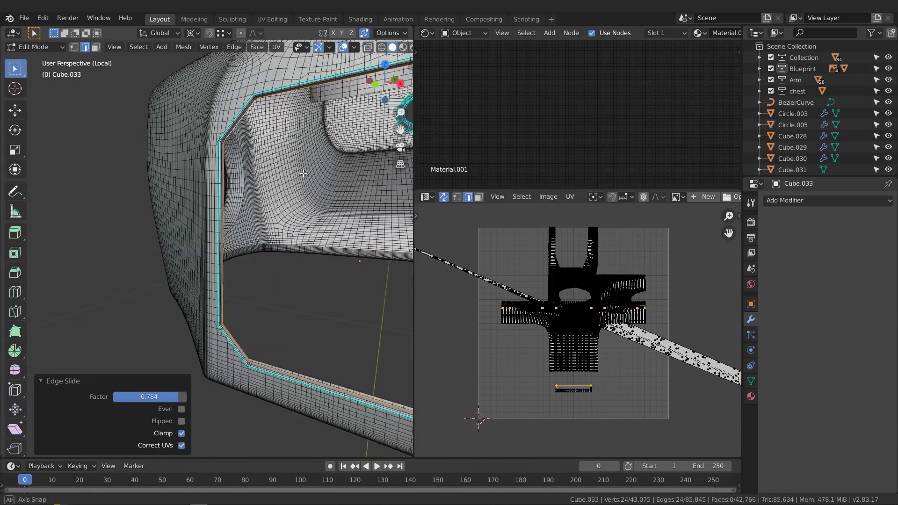
{"action": "scroll", "coordinate": [323, 126], "scroll_direction": "down", "scroll_amount": 5}
{"action": "middle_click_drag", "start_coordinate": [299, 70], "coordinate": [315, 102]}
{"action": "scroll", "coordinate": [295, 133], "scroll_direction": "up", "scroll_amount": 4}
{"action": "scroll", "coordinate": [294, 133], "scroll_direction": "up", "scroll_amount": 2}
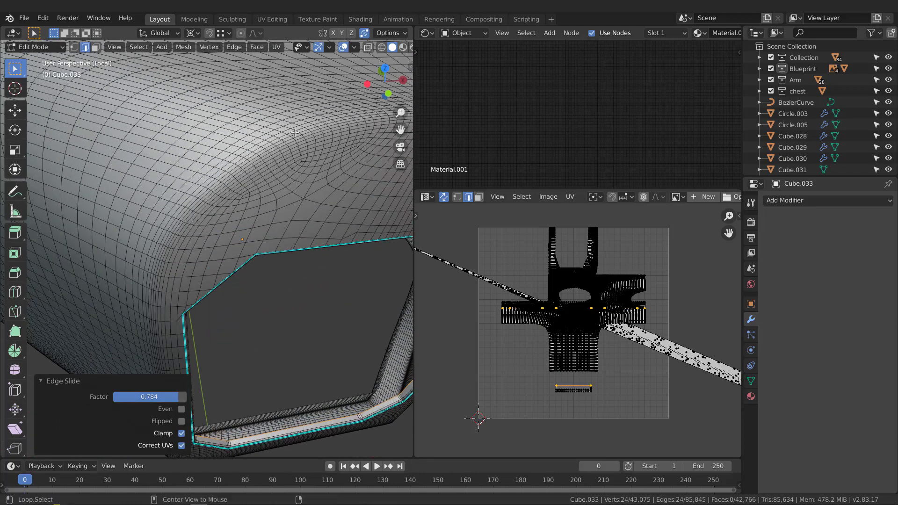
{"action": "left_click", "coordinate": [291, 132], "text": "alt"}
{"action": "scroll", "coordinate": [281, 140], "scroll_direction": "down", "scroll_amount": 5}
{"action": "middle_click_drag", "start_coordinate": [259, 194], "coordinate": [163, 154]}
{"action": "middle_click_drag", "start_coordinate": [280, 204], "coordinate": [234, 201], "text": "shift"}
{"action": "middle_click_drag", "start_coordinate": [140, 233], "coordinate": [203, 162]}
{"action": "middle_click_drag", "start_coordinate": [197, 161], "coordinate": [239, 218], "text": "shift"}
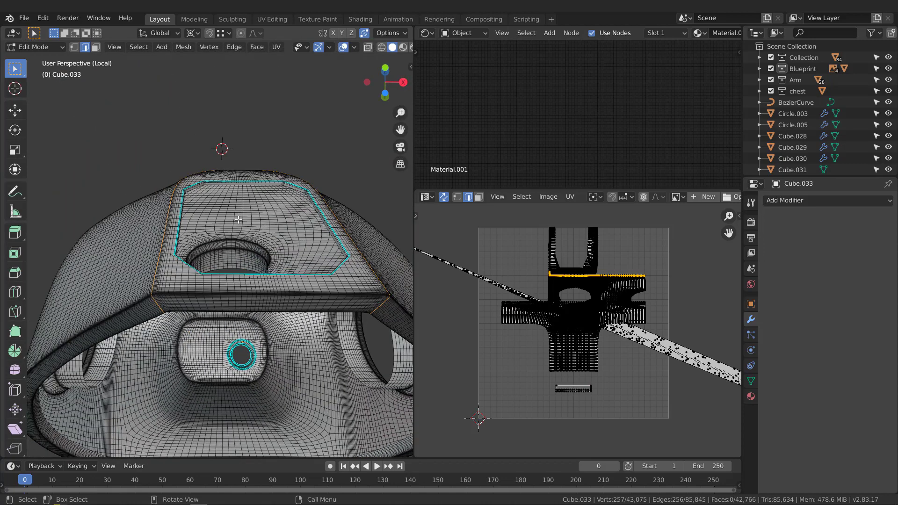
{"action": "key", "text": "q"}
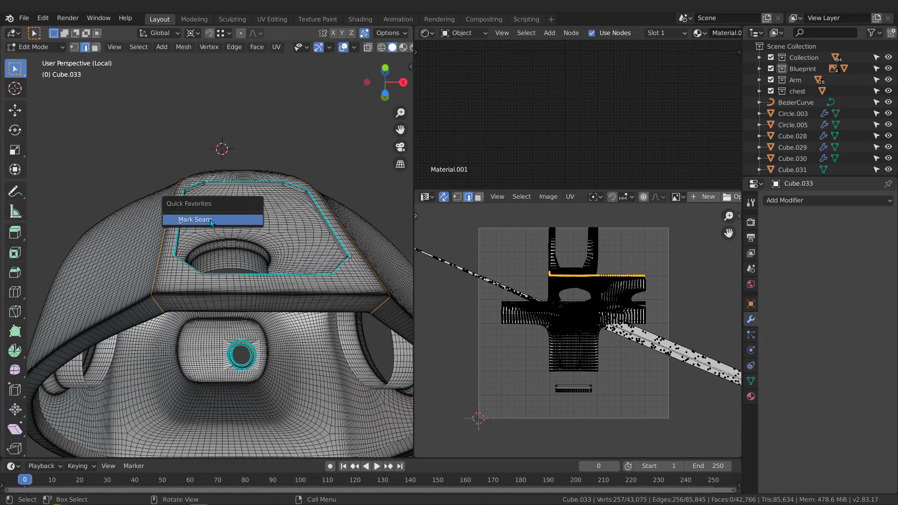
{"action": "left_click", "coordinate": [212, 219]}
Select an edge loop on the inner wall of the top round hole.
{"action": "middle_click_drag", "start_coordinate": [212, 220], "coordinate": [328, 214]}
{"action": "scroll", "coordinate": [328, 212], "scroll_direction": "up", "scroll_amount": 4}
{"action": "scroll", "coordinate": [330, 213], "scroll_direction": "up", "scroll_amount": 3}
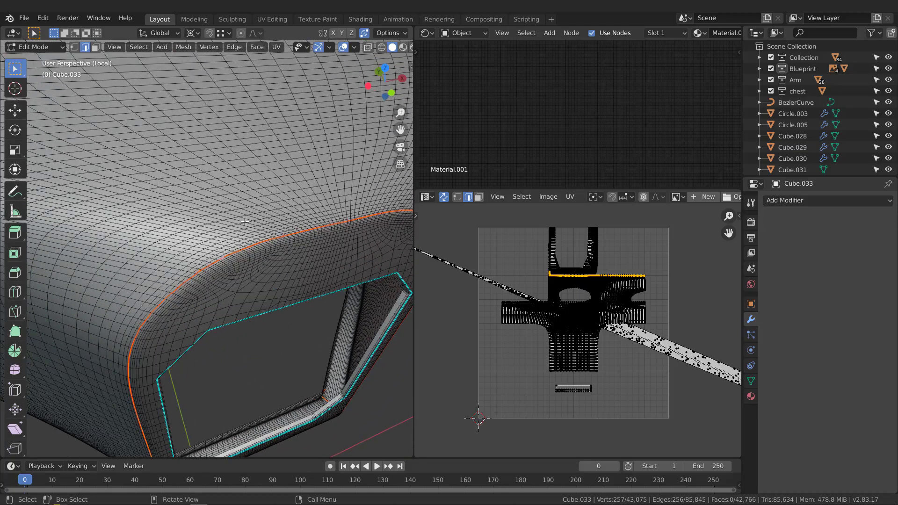
{"action": "scroll", "coordinate": [244, 221], "scroll_direction": "down", "scroll_amount": 5}
{"action": "middle_click_drag", "start_coordinate": [244, 221], "coordinate": [280, 210]}
{"action": "scroll", "coordinate": [171, 186], "scroll_direction": "up", "scroll_amount": 6}
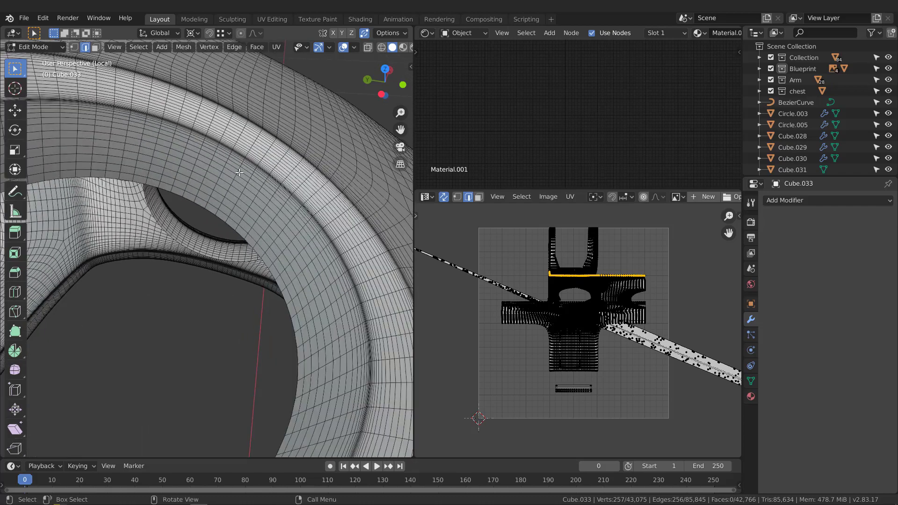
{"action": "mouse_move", "coordinate": [239, 172]}
{"action": "middle_mouse_down"}
{"action": "mouse_move", "coordinate": [235, 200]}
{"action": "mouse_move", "coordinate": [242, 183]}
{"action": "middle_mouse_up"}
{"action": "scroll", "coordinate": [237, 170], "scroll_direction": "up", "scroll_amount": 2}
{"action": "left_click", "coordinate": [237, 170], "text": "alt"}
{"action": "scroll", "coordinate": [237, 170], "scroll_direction": "down", "scroll_amount": 3}
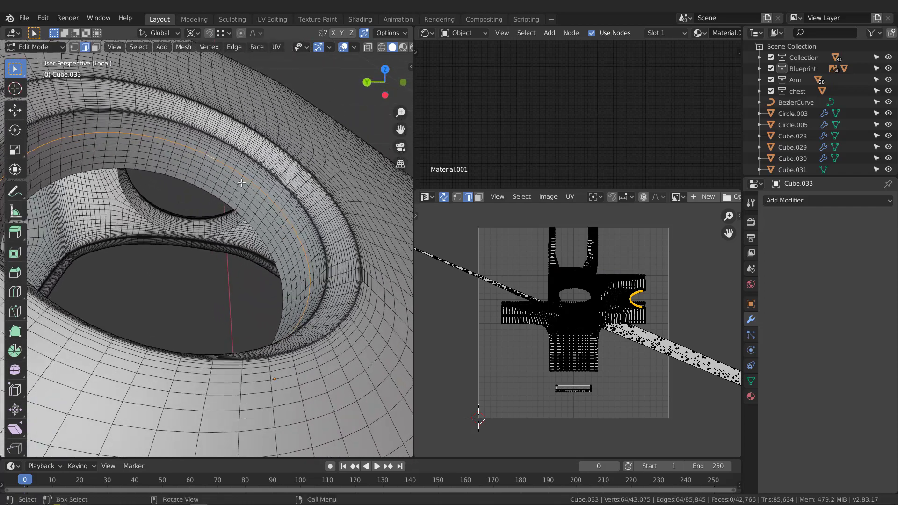
{"action": "scroll", "coordinate": [241, 182], "scroll_direction": "up", "scroll_amount": 3}
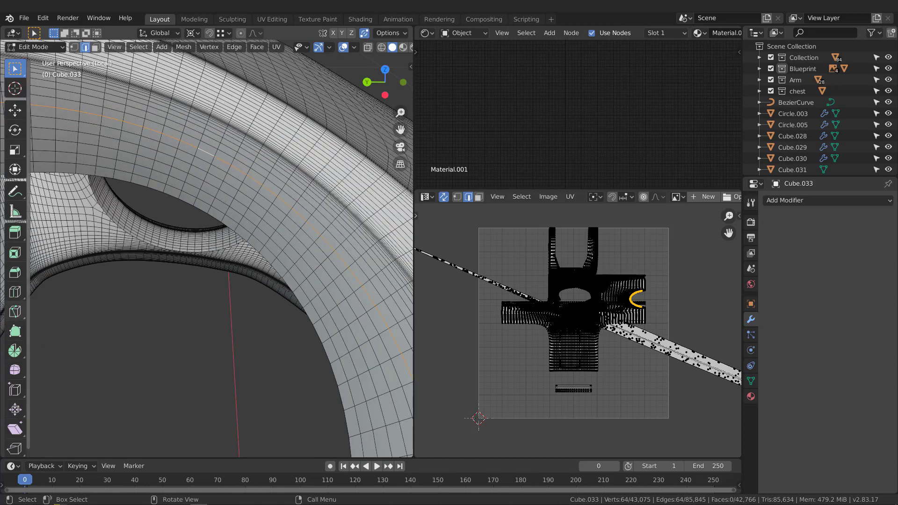
{"action": "middle_click_drag", "start_coordinate": [276, 168], "coordinate": [297, 238]}
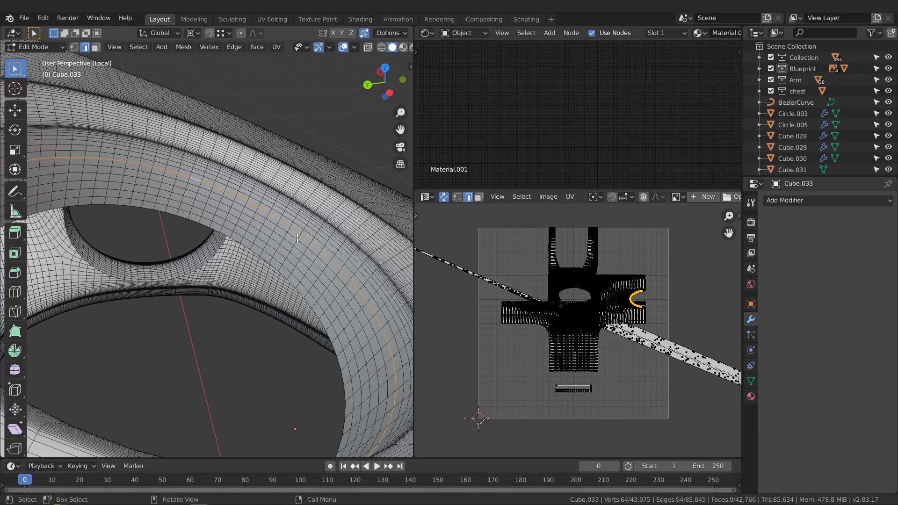
{"action": "scroll", "coordinate": [295, 245], "scroll_direction": "up", "scroll_amount": 2}
Delete the seven innermost face loops of the top round hole's inner wall, growing the selection from its inner edge.
{"action": "key", "text": "3"}
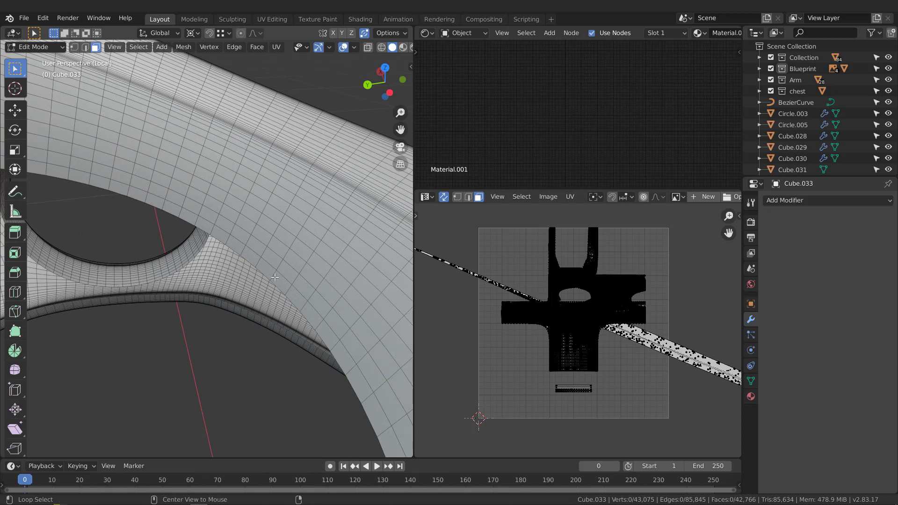
{"action": "left_click", "coordinate": [274, 276], "text": "alt"}
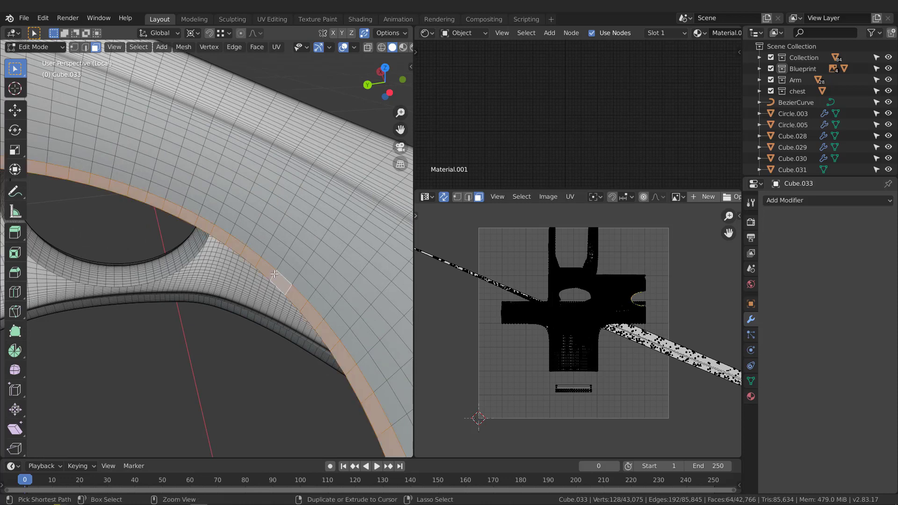
{"action": "key", "text": "ctrl+KP_Add"}
{"action": "key", "text": "ctrl+KP_Add"}
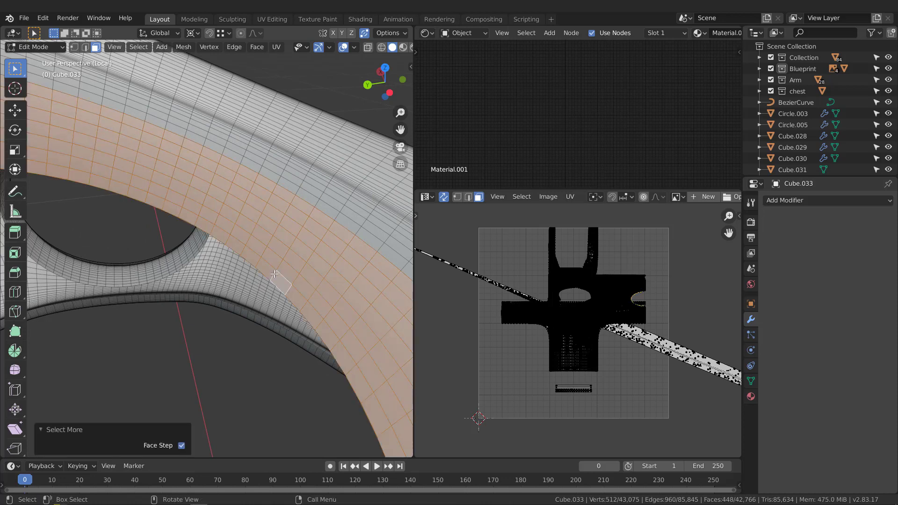
{"action": "key", "text": "x"}
{"action": "key", "text": "f"}
Delete the six innermost face loops from the inner wall of one side hole.
{"action": "scroll", "coordinate": [310, 211], "scroll_direction": "down", "scroll_amount": 8}
{"action": "middle_click_drag", "start_coordinate": [347, 232], "coordinate": [226, 260]}
{"action": "scroll", "coordinate": [233, 370], "scroll_direction": "up", "scroll_amount": 5}
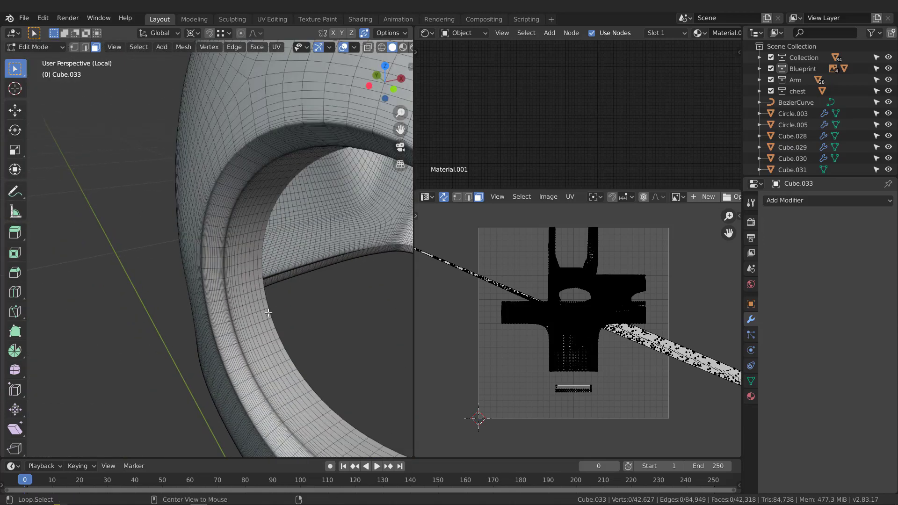
{"action": "scroll", "coordinate": [268, 312], "scroll_direction": "down", "scroll_amount": 6}
{"action": "middle_click_drag", "start_coordinate": [257, 313], "coordinate": [372, 308]}
{"action": "scroll", "coordinate": [344, 252], "scroll_direction": "up", "scroll_amount": 7}
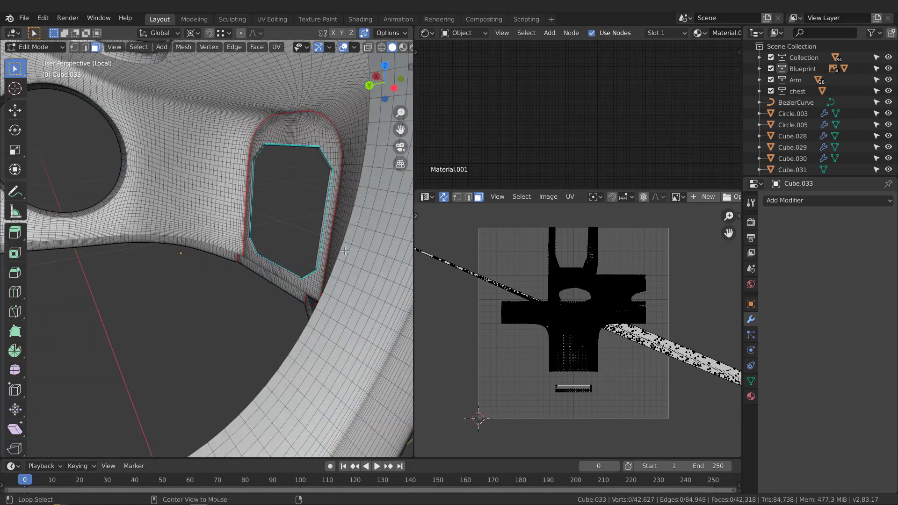
{"action": "left_click", "coordinate": [347, 242], "text": "alt"}
{"action": "scroll", "coordinate": [347, 245], "scroll_direction": "down", "scroll_amount": 1}
{"action": "key", "text": "ctrl+KP_Add"}
{"action": "key", "text": "ctrl+KP_Add"}
{"action": "key", "text": "ctrl+KP_Add"}
{"action": "key", "text": "ctrl+KP_Add"}
{"action": "key", "text": "ctrl+KP_Add"}
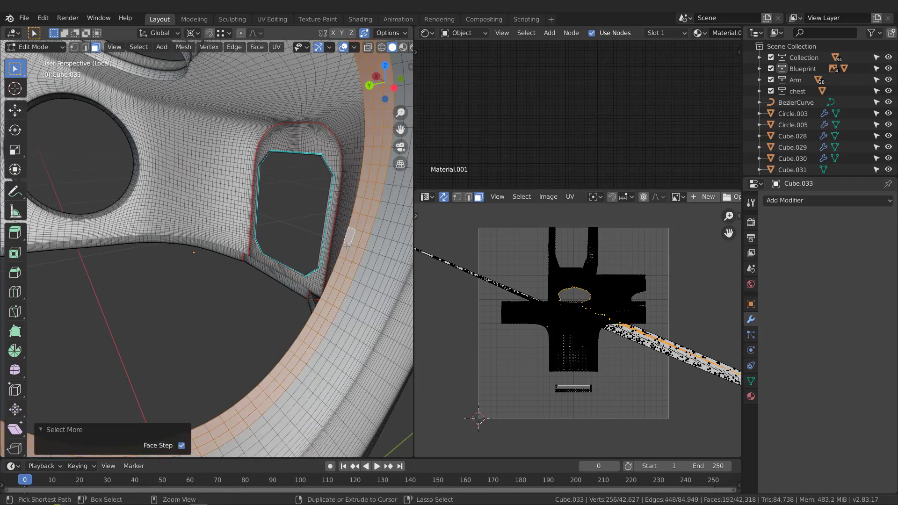
{"action": "key", "text": "x"}
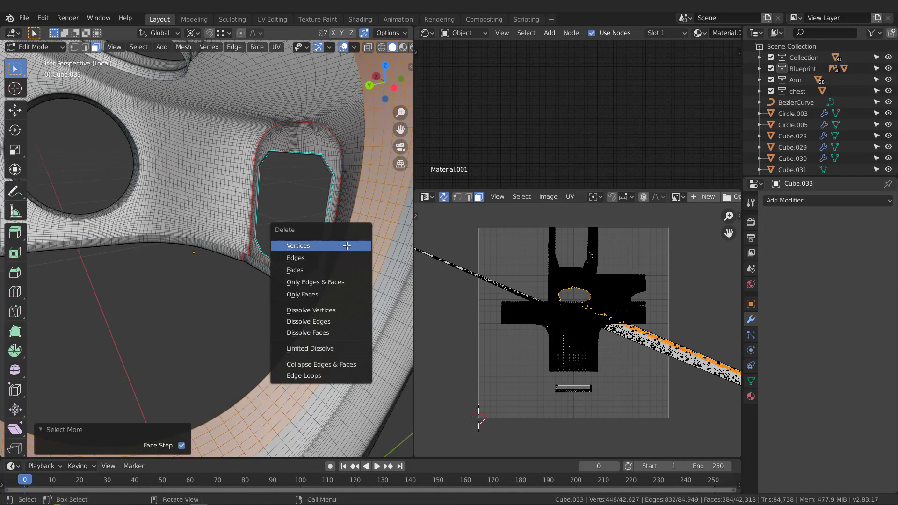
{"action": "left_click", "coordinate": [346, 245]}
Delete the six innermost face loops from the inner wall of the opposite side hole.
{"action": "scroll", "coordinate": [345, 237], "scroll_direction": "down", "scroll_amount": 8}
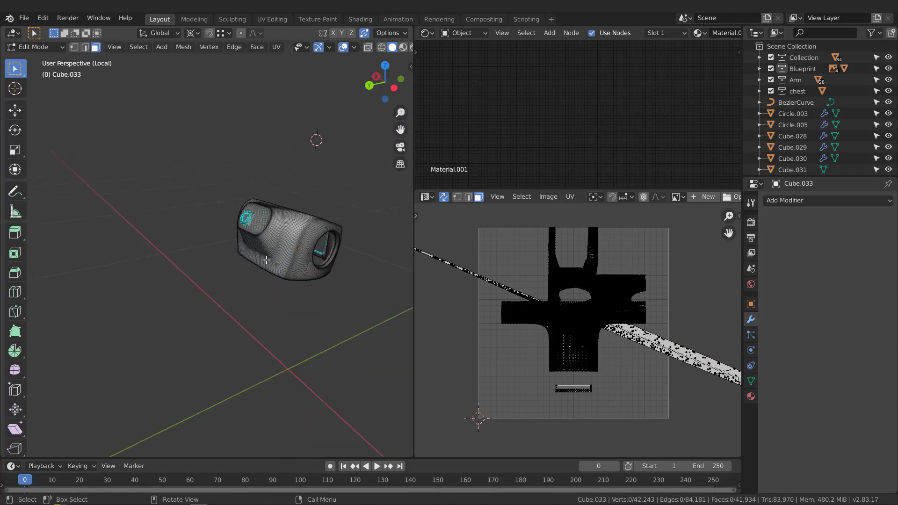
{"action": "middle_click_drag", "start_coordinate": [344, 237], "coordinate": [280, 238]}
{"action": "middle_click_drag", "start_coordinate": [233, 263], "coordinate": [322, 258]}
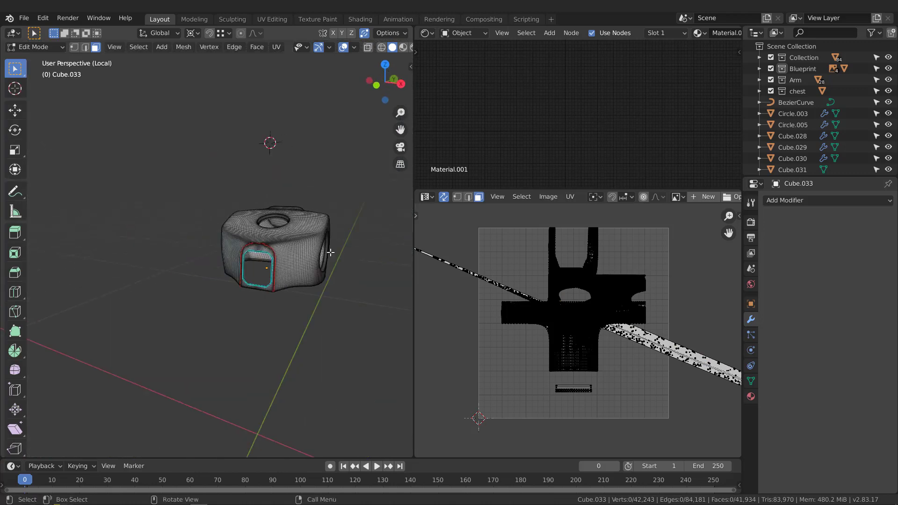
{"action": "scroll", "coordinate": [335, 251], "scroll_direction": "up", "scroll_amount": 10}
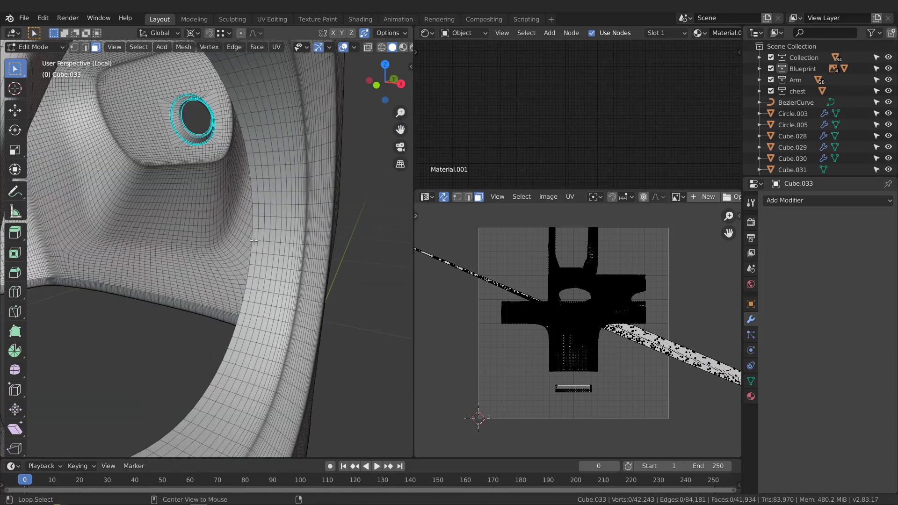
{"action": "left_click", "coordinate": [253, 241], "text": "alt"}
{"action": "key", "text": "ctrl+KP_Add"}
{"action": "key", "text": "ctrl+KP_Add"}
{"action": "key", "text": "ctrl+KP_Add"}
{"action": "key", "text": "ctrl+KP_Add"}
{"action": "key", "text": "ctrl+KP_Add"}
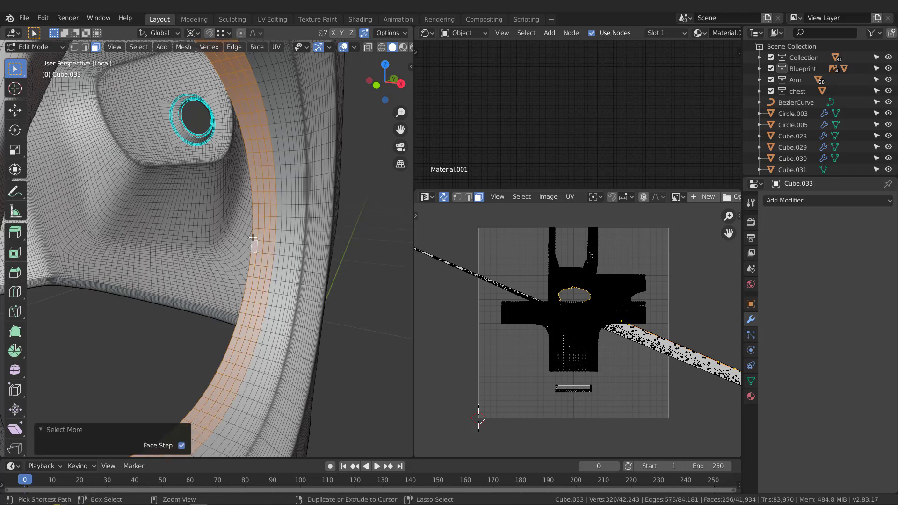
{"action": "key", "text": "x"}
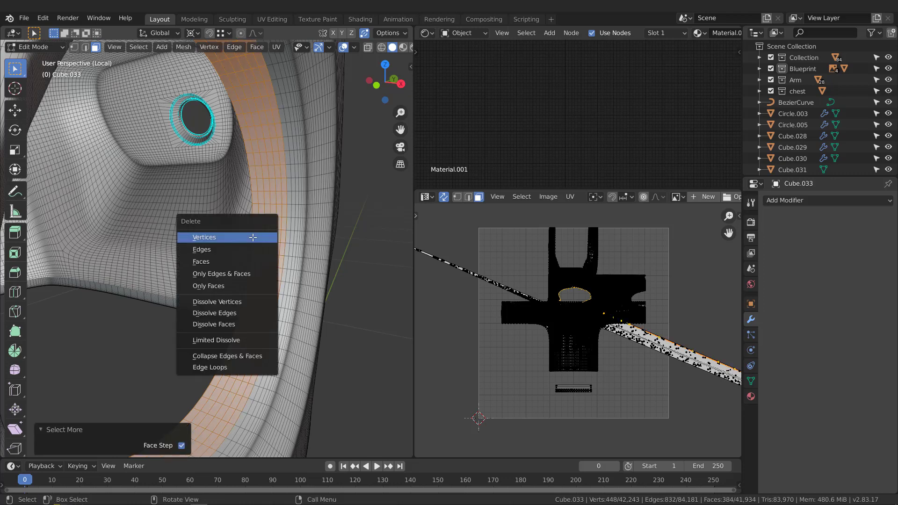
{"action": "left_click", "coordinate": [252, 238]}
Examine the trimmed shell from several sides to judge where further seams along the upper edges should run.
{"action": "middle_click_drag", "start_coordinate": [253, 237], "coordinate": [272, 221]}
{"action": "scroll", "coordinate": [224, 238], "scroll_direction": "down", "scroll_amount": 3}
{"action": "middle_click_drag", "start_coordinate": [234, 263], "coordinate": [285, 273]}
{"action": "scroll", "coordinate": [281, 267], "scroll_direction": "down", "scroll_amount": 2}
{"action": "middle_click_drag", "start_coordinate": [152, 158], "coordinate": [210, 173], "text": "shift"}
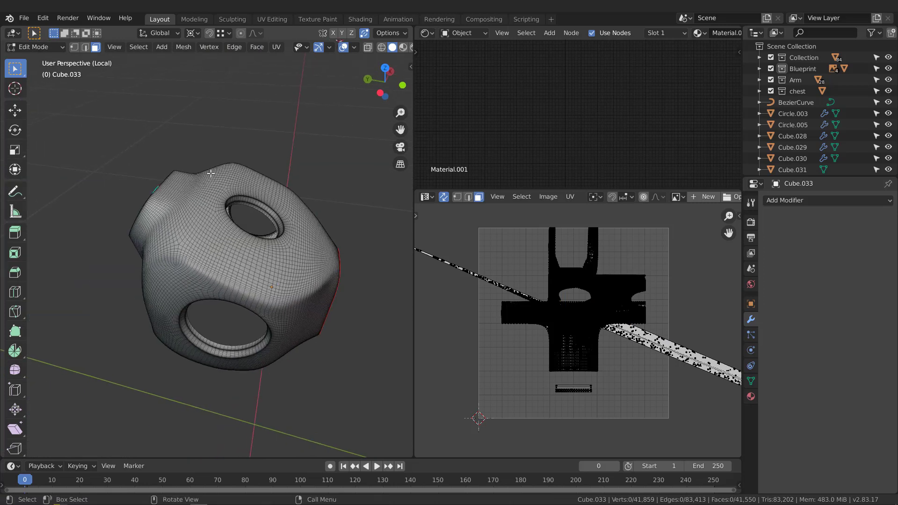
{"action": "middle_click_drag", "start_coordinate": [300, 234], "coordinate": [226, 246]}
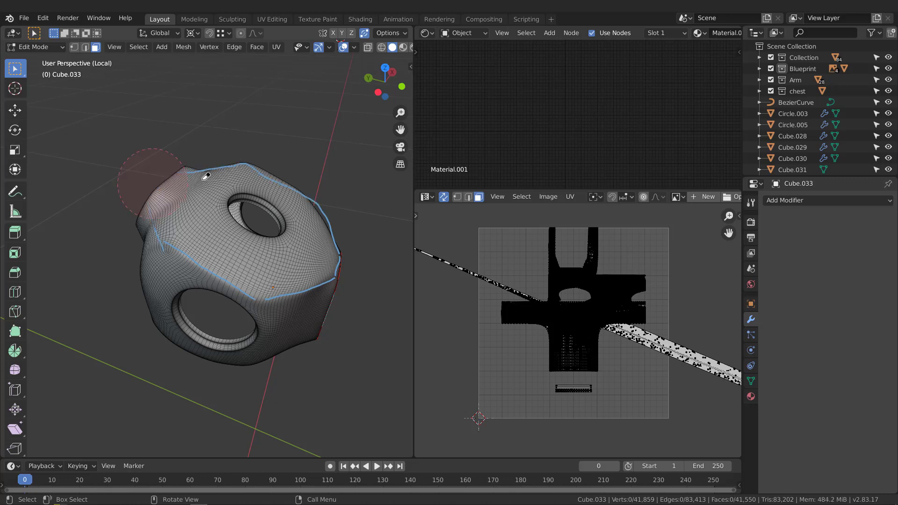
Mark a seam along the edge loop around the end of the shell's protruding back section.
{"action": "middle_click_drag", "start_coordinate": [195, 262], "coordinate": [268, 262]}
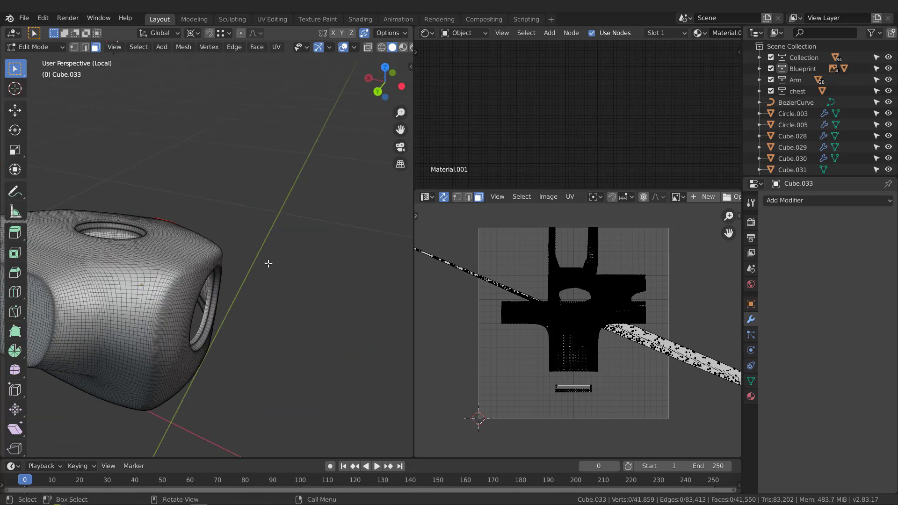
{"action": "middle_click_drag", "start_coordinate": [91, 322], "coordinate": [127, 357], "text": "shift"}
{"action": "scroll", "coordinate": [159, 292], "scroll_direction": "up", "scroll_amount": 4}
{"action": "scroll", "coordinate": [142, 285], "scroll_direction": "up", "scroll_amount": 2}
{"action": "left_click", "coordinate": [136, 273]}
{"action": "key", "text": "2"}
{"action": "scroll", "coordinate": [174, 256], "scroll_direction": "up", "scroll_amount": 2}
{"action": "left_click", "coordinate": [176, 277], "text": "alt"}
{"action": "scroll", "coordinate": [175, 276], "scroll_direction": "down", "scroll_amount": 4}
{"action": "scroll", "coordinate": [201, 279], "scroll_direction": "down", "scroll_amount": 3}
{"action": "scroll", "coordinate": [220, 281], "scroll_direction": "up", "scroll_amount": 3}
{"action": "key", "text": "q"}
{"action": "left_click", "coordinate": [202, 279]}
{"action": "scroll", "coordinate": [202, 284], "scroll_direction": "down", "scroll_amount": 3}
{"action": "scroll", "coordinate": [201, 275], "scroll_direction": "up", "scroll_amount": 4}
{"action": "middle_click_drag", "start_coordinate": [201, 275], "coordinate": [243, 284]}
{"action": "scroll", "coordinate": [243, 283], "scroll_direction": "down", "scroll_amount": 3}
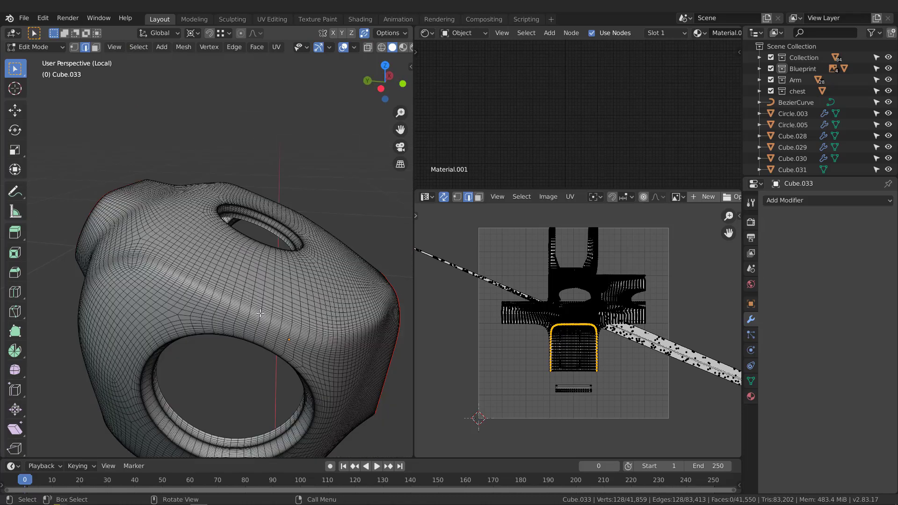
{"action": "middle_click_drag", "start_coordinate": [337, 325], "coordinate": [345, 308]}
{"action": "scroll", "coordinate": [356, 311], "scroll_direction": "up", "scroll_amount": 3}
{"action": "middle_click_drag", "start_coordinate": [153, 307], "coordinate": [352, 181]}
{"action": "left_click", "coordinate": [186, 286], "text": "alt"}
{"action": "scroll", "coordinate": [186, 285], "scroll_direction": "down", "scroll_amount": 4}
{"action": "scroll", "coordinate": [201, 303], "scroll_direction": "up", "scroll_amount": 3}
{"action": "scroll", "coordinate": [201, 306], "scroll_direction": "down", "scroll_amount": 3}
{"action": "scroll", "coordinate": [341, 227], "scroll_direction": "up", "scroll_amount": 2}
{"action": "scroll", "coordinate": [181, 316], "scroll_direction": "up", "scroll_amount": 3}
{"action": "scroll", "coordinate": [194, 300], "scroll_direction": "down", "scroll_amount": 2}
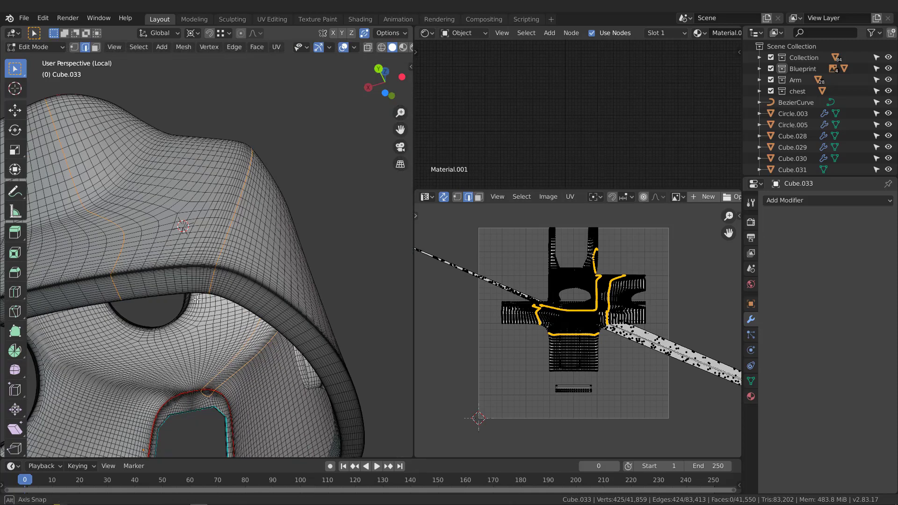
{"action": "middle_click_drag", "start_coordinate": [209, 282], "coordinate": [198, 220], "text": "ctrl"}
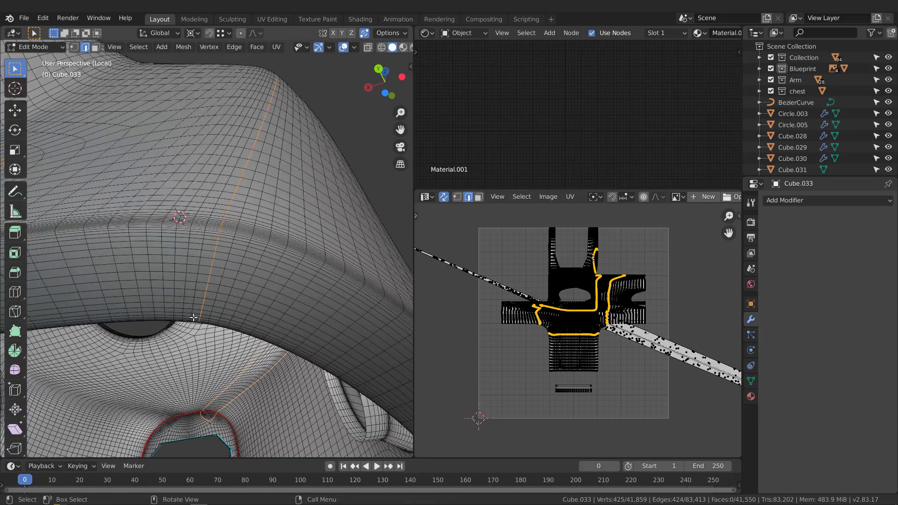
Select a shortest-path edge chain from the bottom opening's rim up the rounded back corner beside the side hole.
{"action": "left_click", "coordinate": [201, 304]}
{"action": "middle_click_drag", "start_coordinate": [201, 303], "coordinate": [322, 323]}
{"action": "middle_click_drag", "start_coordinate": [238, 252], "coordinate": [224, 208]}
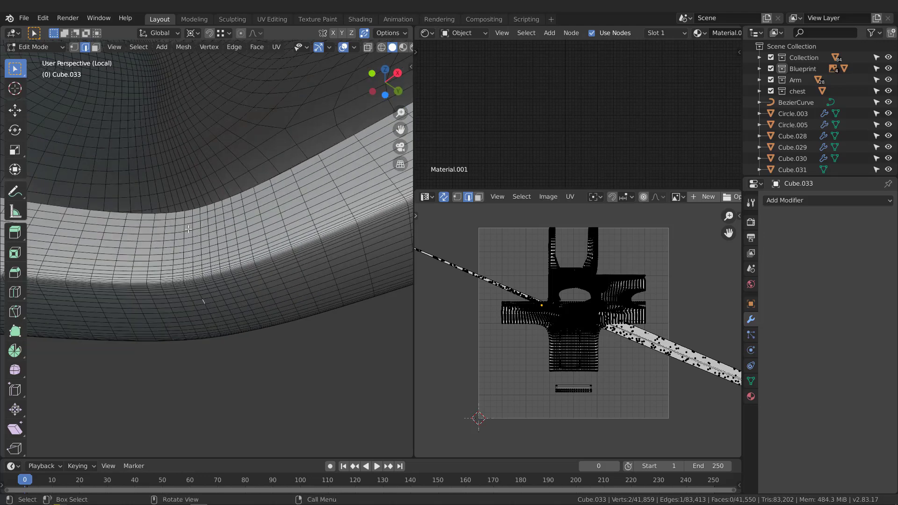
{"action": "middle_click_drag", "start_coordinate": [258, 279], "coordinate": [210, 308]}
{"action": "left_click", "coordinate": [213, 262], "text": "ctrl"}
{"action": "left_click", "coordinate": [239, 172], "text": "ctrl"}
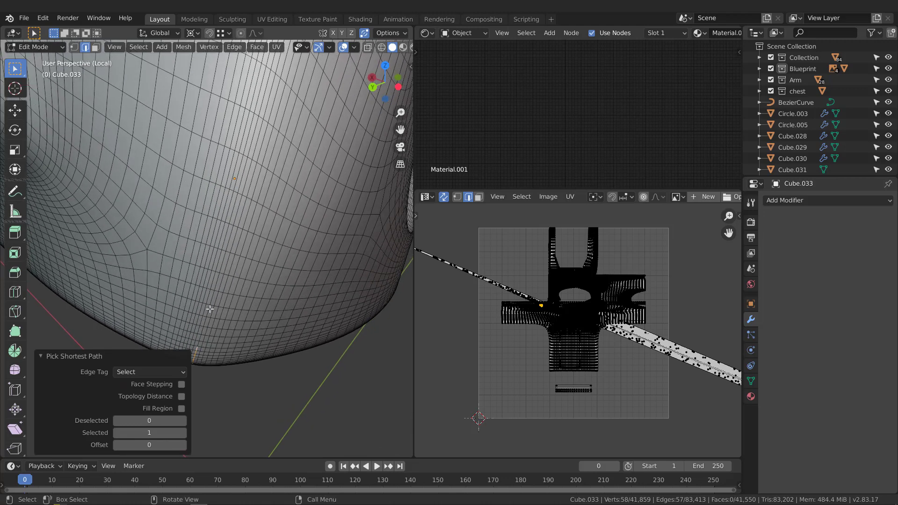
{"action": "left_click", "coordinate": [238, 207], "text": "ctrl"}
{"action": "middle_click_drag", "start_coordinate": [238, 207], "coordinate": [247, 254]}
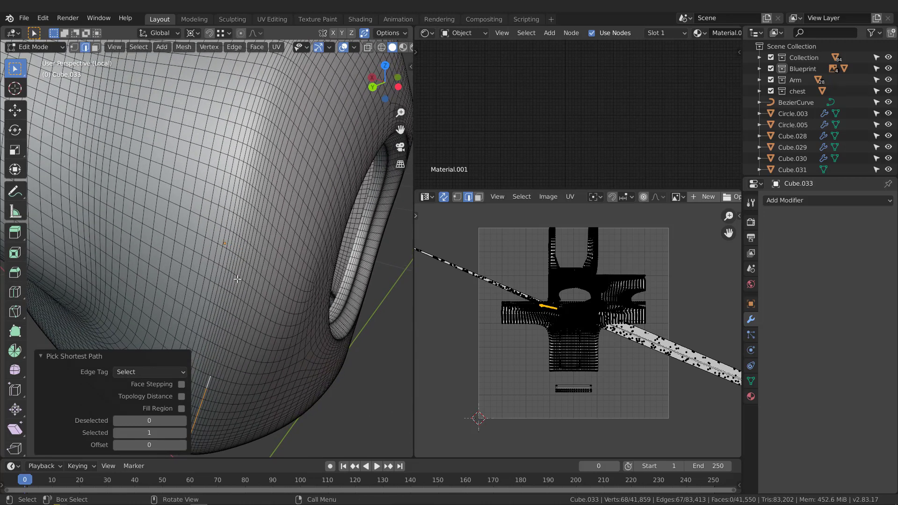
{"action": "key", "text": "ctrl+z"}
{"action": "left_click", "coordinate": [266, 148], "text": "ctrl"}
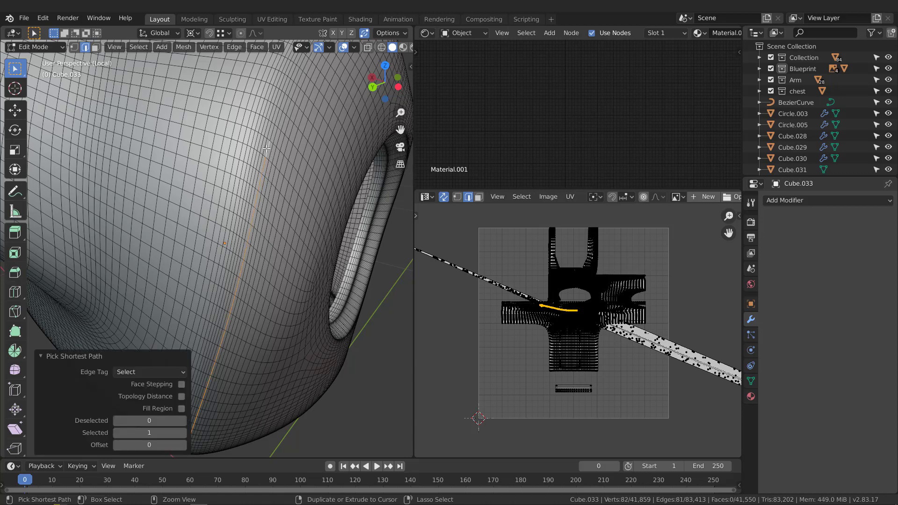
{"action": "middle_click_drag", "start_coordinate": [294, 131], "coordinate": [247, 277]}
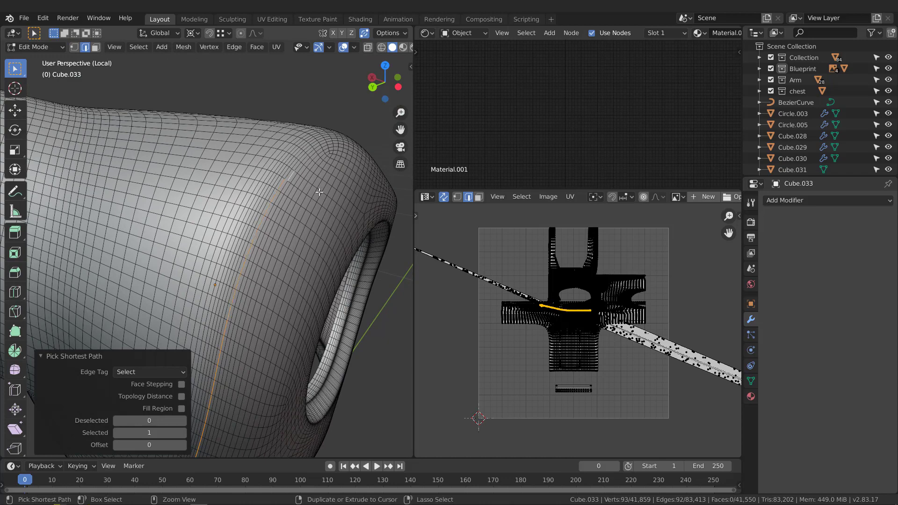
Extend the selected edge path along the shell's upper side edge, above the side hole, toward the front opening.
{"action": "middle_click_drag", "start_coordinate": [319, 191], "coordinate": [264, 276]}
{"action": "key", "text": "ctrl+z"}
{"action": "left_click", "coordinate": [325, 231], "text": "ctrl"}
{"action": "left_click", "coordinate": [325, 313], "text": "ctrl"}
{"action": "middle_click_drag", "start_coordinate": [325, 313], "coordinate": [300, 216]}
{"action": "left_click", "coordinate": [331, 342], "text": "ctrl"}
{"action": "scroll", "coordinate": [331, 342], "scroll_direction": "down", "scroll_amount": 3}
{"action": "scroll", "coordinate": [304, 315], "scroll_direction": "up", "scroll_amount": 3}
{"action": "left_click", "coordinate": [332, 312], "text": "ctrl"}
{"action": "scroll", "coordinate": [299, 216], "scroll_direction": "up", "scroll_amount": 8}
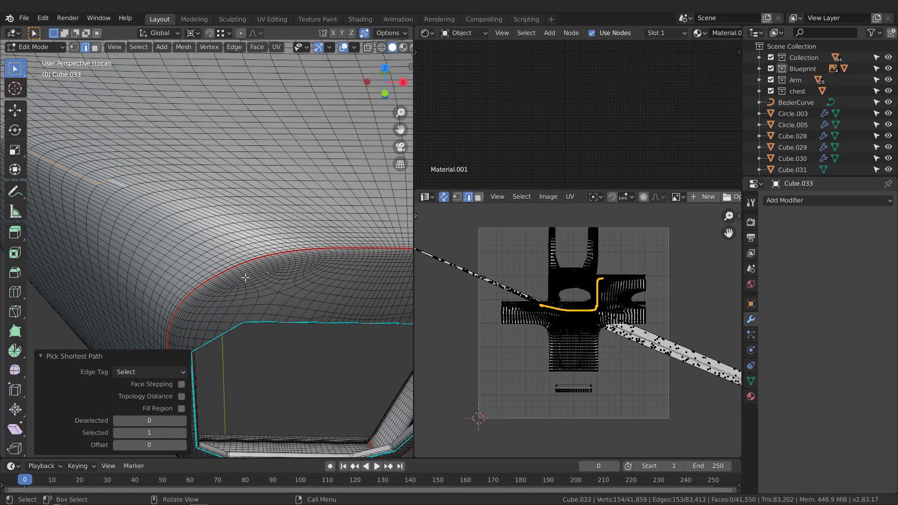
Finish the edge path at the front opening's existing seam and mark the whole path as a seam.
{"action": "middle_click_drag", "start_coordinate": [245, 278], "coordinate": [225, 266]}
{"action": "left_click", "coordinate": [220, 265], "text": "ctrl"}
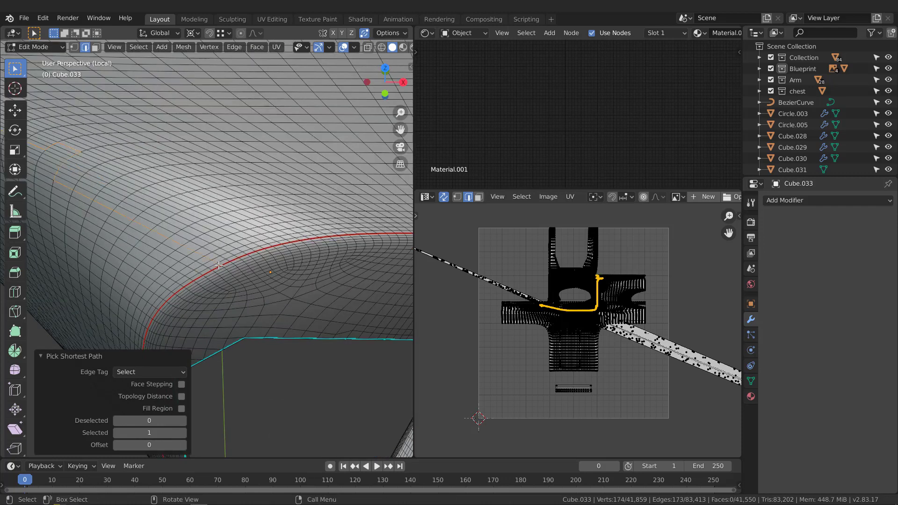
{"action": "key", "text": "ctrl+z"}
{"action": "left_click", "coordinate": [270, 246], "text": "ctrl"}
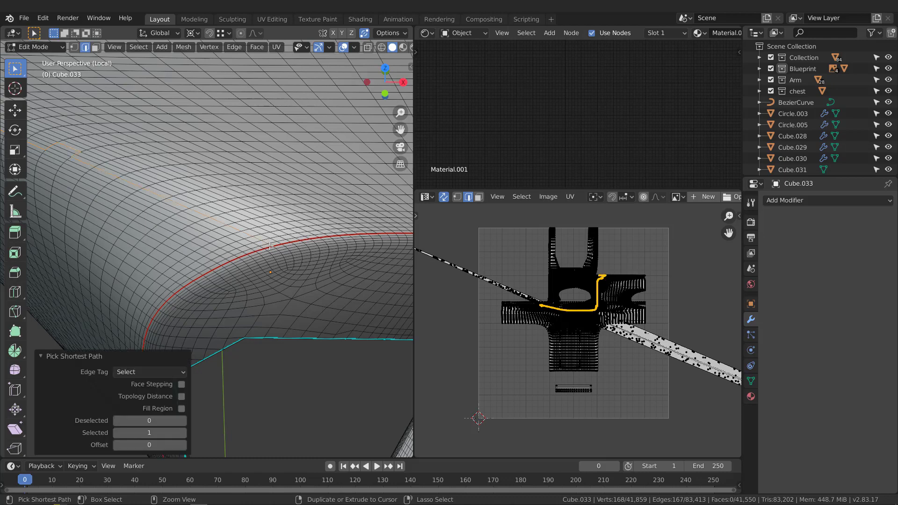
{"action": "middle_click_drag", "start_coordinate": [280, 298], "coordinate": [247, 247]}
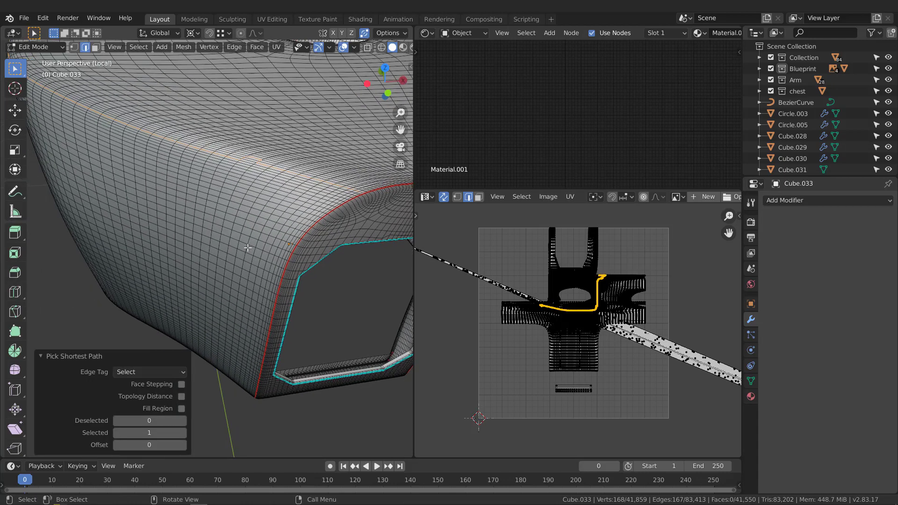
{"action": "key", "text": "q"}
{"action": "left_click", "coordinate": [222, 252]}
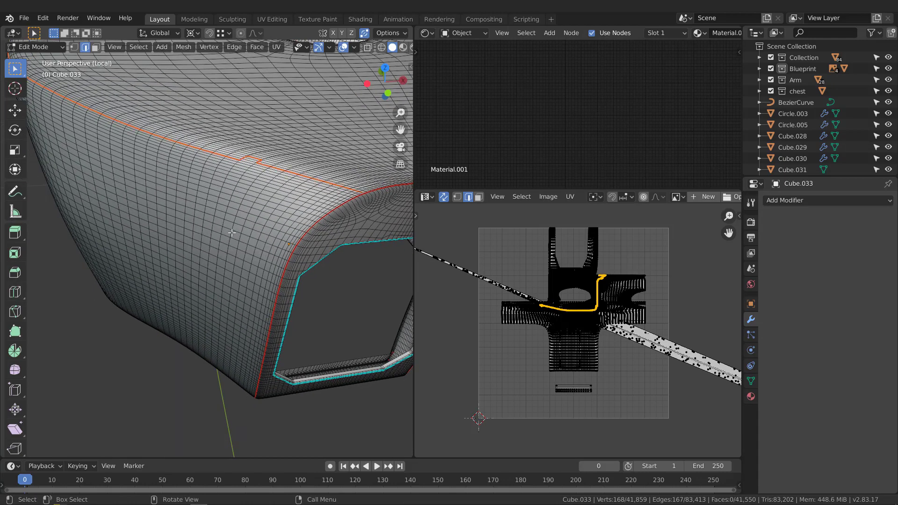
Mark a matching seam on the opposite side, from the front opening's seam along the upper edge down to the bottom rim.
{"action": "scroll", "coordinate": [262, 258], "scroll_direction": "down", "scroll_amount": 5}
{"action": "middle_click_drag", "start_coordinate": [275, 261], "coordinate": [220, 258]}
{"action": "scroll", "coordinate": [184, 242], "scroll_direction": "up", "scroll_amount": 4}
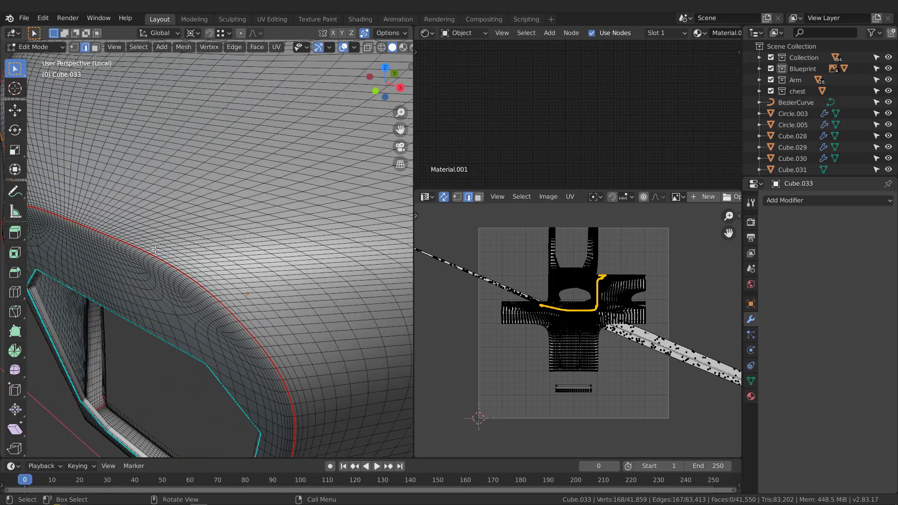
{"action": "scroll", "coordinate": [198, 285], "scroll_direction": "up", "scroll_amount": 3}
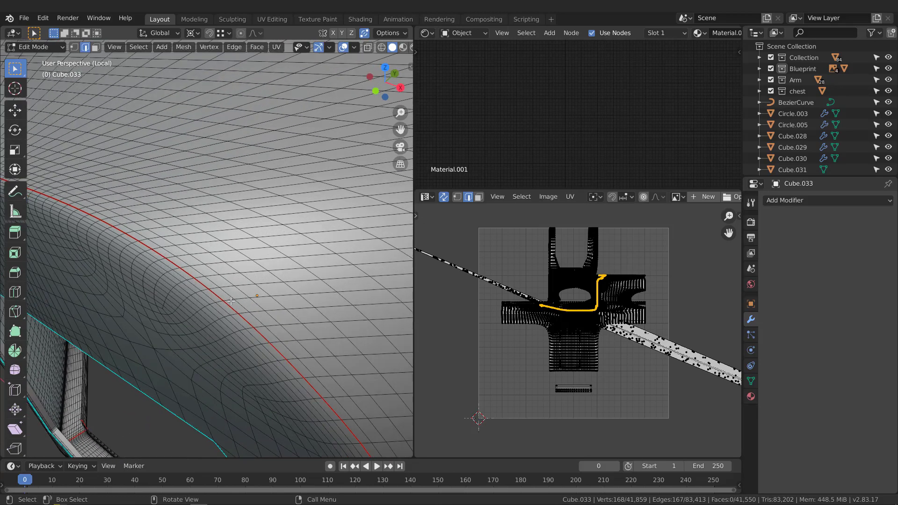
{"action": "scroll", "coordinate": [218, 290], "scroll_direction": "down", "scroll_amount": 9}
{"action": "middle_click_drag", "start_coordinate": [216, 293], "coordinate": [112, 290]}
{"action": "left_click", "coordinate": [332, 235], "text": "ctrl"}
{"action": "middle_click_drag", "start_coordinate": [332, 235], "coordinate": [305, 233]}
{"action": "left_click", "coordinate": [215, 294], "text": "ctrl"}
{"action": "left_click", "coordinate": [325, 361], "text": "ctrl"}
{"action": "left_click", "coordinate": [323, 276], "text": "ctrl"}
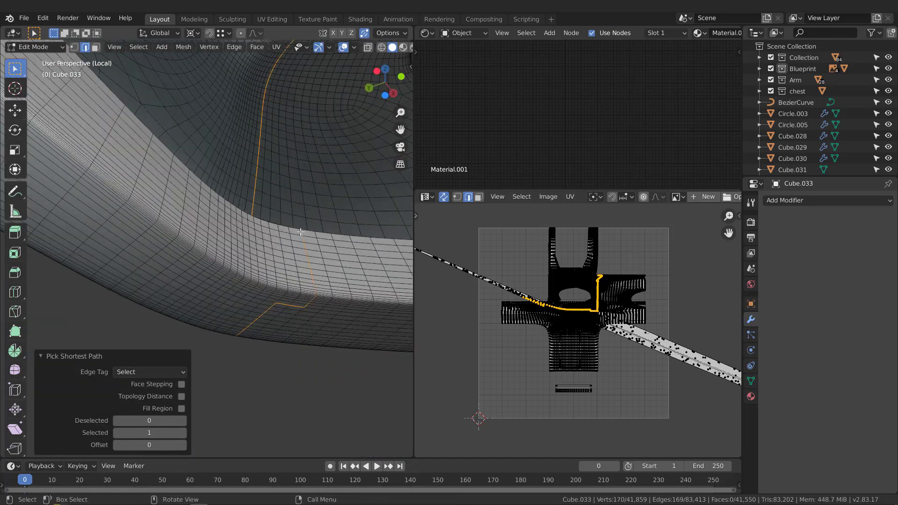
{"action": "left_click", "coordinate": [290, 235]}
{"action": "middle_click_drag", "start_coordinate": [280, 291], "coordinate": [271, 261]}
{"action": "middle_click_drag", "start_coordinate": [8, 284], "coordinate": [18, 280]}
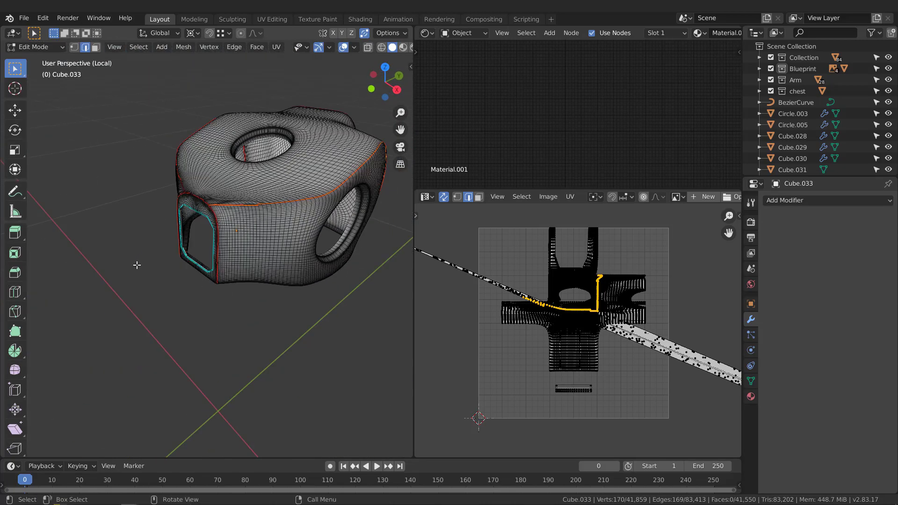
Mark the edge loop around the base of the protruding back section as a seam.
{"action": "middle_click_drag", "start_coordinate": [258, 175], "coordinate": [224, 236]}
{"action": "scroll", "coordinate": [237, 253], "scroll_direction": "up", "scroll_amount": 2}
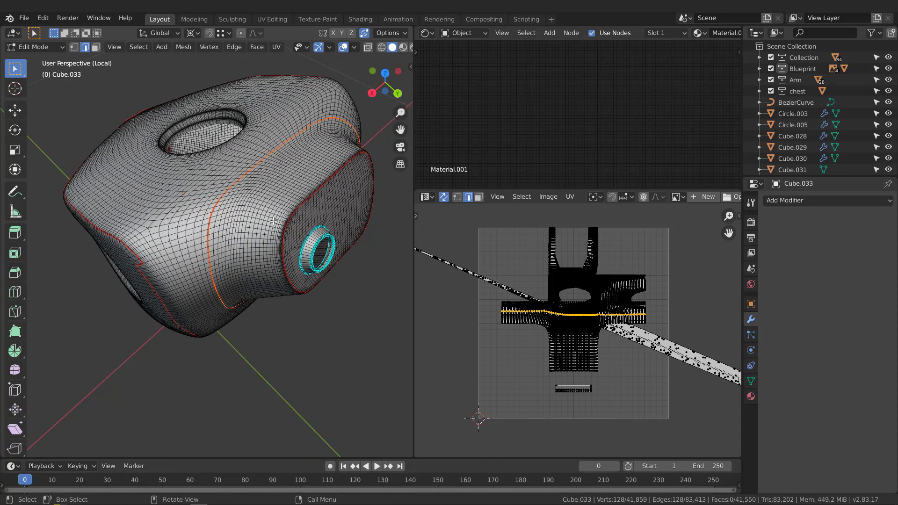
{"action": "middle_click_drag", "start_coordinate": [273, 221], "coordinate": [349, 198]}
Mark the edge loop around the top round hole's outer rim as a seam.
{"action": "middle_click_drag", "start_coordinate": [239, 218], "coordinate": [301, 191]}
{"action": "scroll", "coordinate": [302, 191], "scroll_direction": "up", "scroll_amount": 3}
{"action": "scroll", "coordinate": [301, 191], "scroll_direction": "up", "scroll_amount": 4}
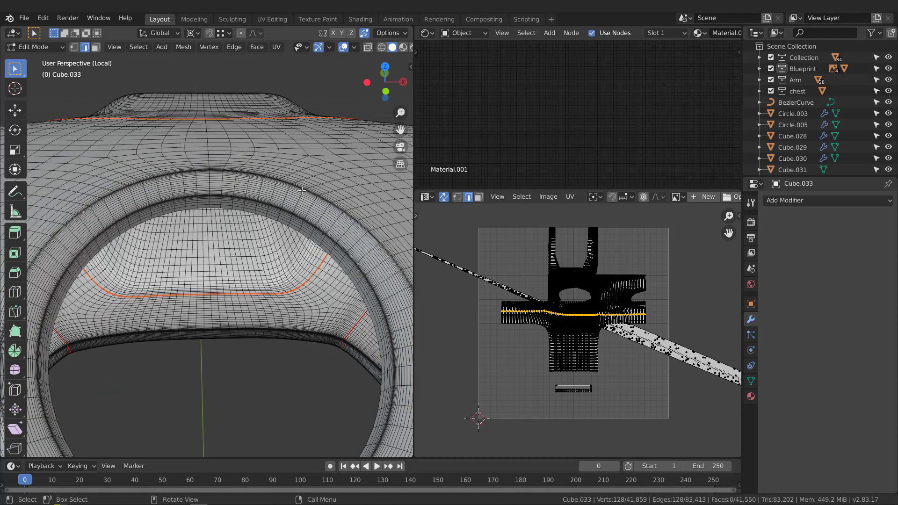
{"action": "scroll", "coordinate": [263, 163], "scroll_direction": "down", "scroll_amount": 4}
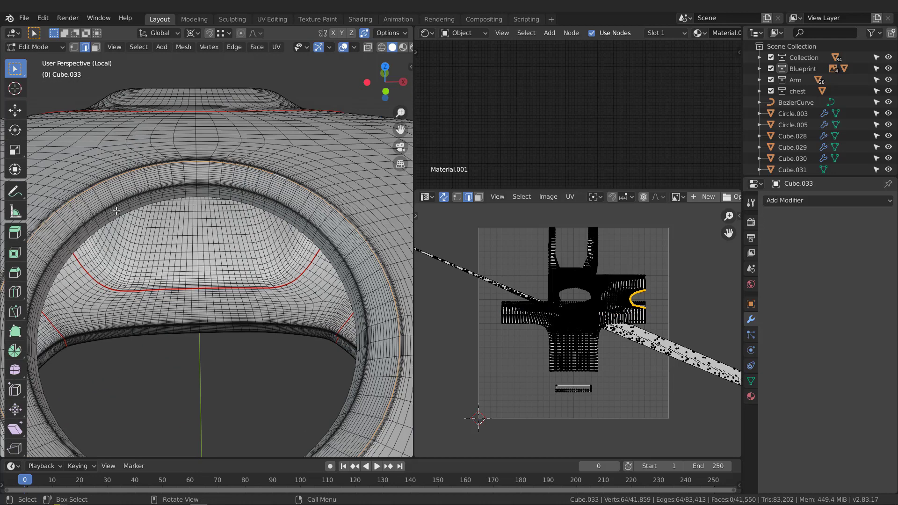
{"action": "left_click", "coordinate": [288, 263]}
Mark a straight edge path across the top round hole's inner wall as a seam, from its outer rim to its inner edge.
{"action": "scroll", "coordinate": [254, 188], "scroll_direction": "up", "scroll_amount": 6}
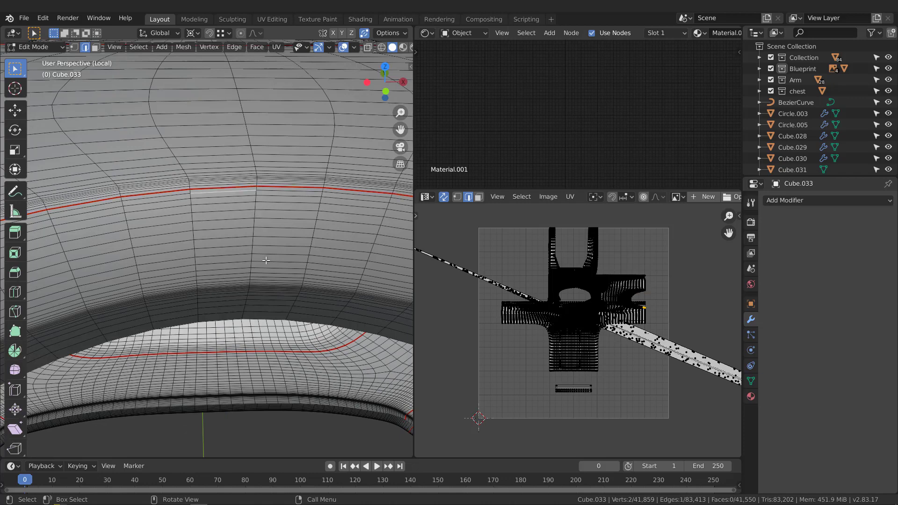
{"action": "middle_click_drag", "start_coordinate": [265, 260], "coordinate": [260, 294]}
{"action": "left_click", "coordinate": [258, 384], "text": "ctrl"}
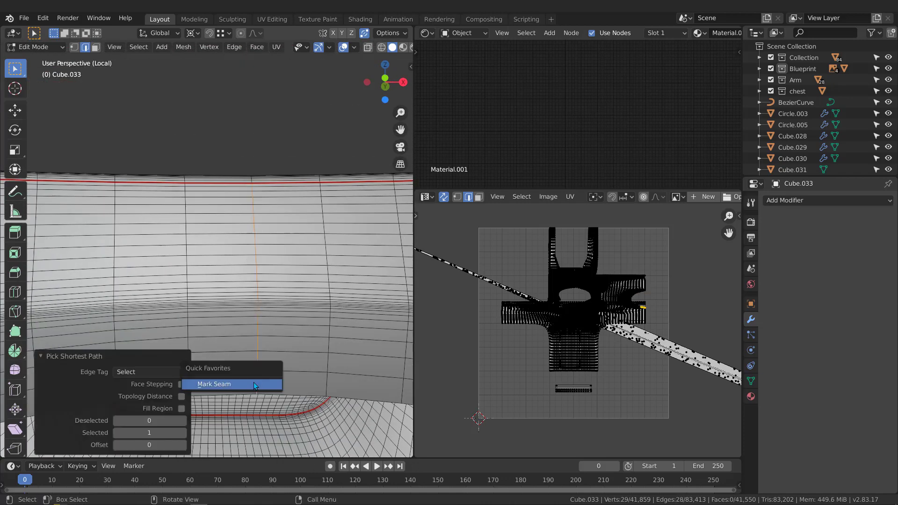
{"action": "middle_click_drag", "start_coordinate": [257, 384], "coordinate": [212, 268]}
Mark the edge loop around one side hole's outer rim as a seam.
{"action": "scroll", "coordinate": [248, 280], "scroll_direction": "down", "scroll_amount": 4}
{"action": "scroll", "coordinate": [219, 271], "scroll_direction": "down", "scroll_amount": 4}
{"action": "middle_click_drag", "start_coordinate": [280, 299], "coordinate": [274, 273]}
{"action": "scroll", "coordinate": [293, 299], "scroll_direction": "up", "scroll_amount": 7}
{"action": "scroll", "coordinate": [296, 276], "scroll_direction": "up", "scroll_amount": 4}
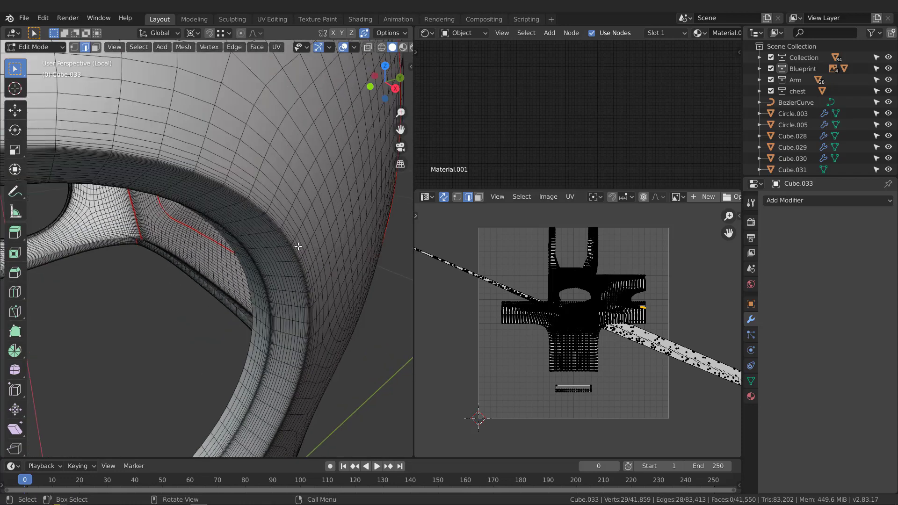
{"action": "left_click", "coordinate": [282, 251]}
Mark a straight edge path across that side hole's inner wall as a seam, from its rim to its inner edge.
{"action": "middle_click_drag", "start_coordinate": [283, 250], "coordinate": [301, 303]}
{"action": "scroll", "coordinate": [306, 212], "scroll_direction": "up", "scroll_amount": 4}
{"action": "scroll", "coordinate": [299, 304], "scroll_direction": "up", "scroll_amount": 2}
{"action": "left_click", "coordinate": [292, 308], "text": "ctrl"}
{"action": "scroll", "coordinate": [290, 309], "scroll_direction": "down", "scroll_amount": 5}
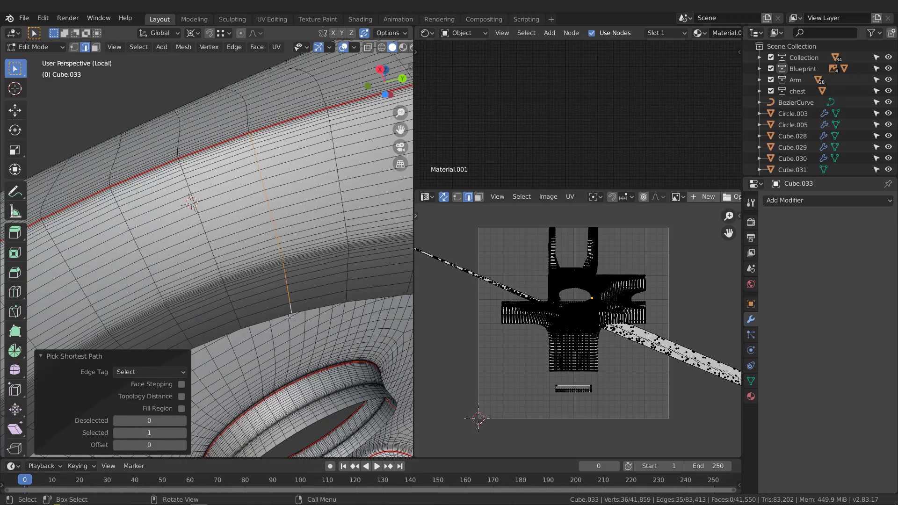
{"action": "key", "text": "q"}
{"action": "left_click", "coordinate": [282, 309]}
Mark the edge loop around the opposite side hole's outer rim as a seam.
{"action": "scroll", "coordinate": [252, 359], "scroll_direction": "down", "scroll_amount": 2}
{"action": "scroll", "coordinate": [252, 359], "scroll_direction": "down", "scroll_amount": 5}
{"action": "middle_click_drag", "start_coordinate": [251, 359], "coordinate": [303, 290]}
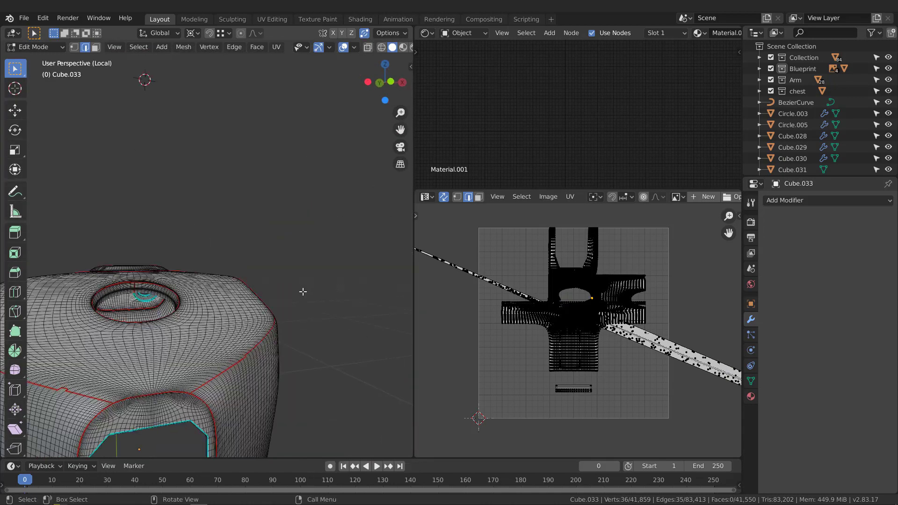
{"action": "scroll", "coordinate": [302, 290], "scroll_direction": "down", "scroll_amount": 4}
{"action": "middle_click_drag", "start_coordinate": [206, 306], "coordinate": [313, 198], "text": "shift"}
{"action": "scroll", "coordinate": [311, 196], "scroll_direction": "up", "scroll_amount": 8}
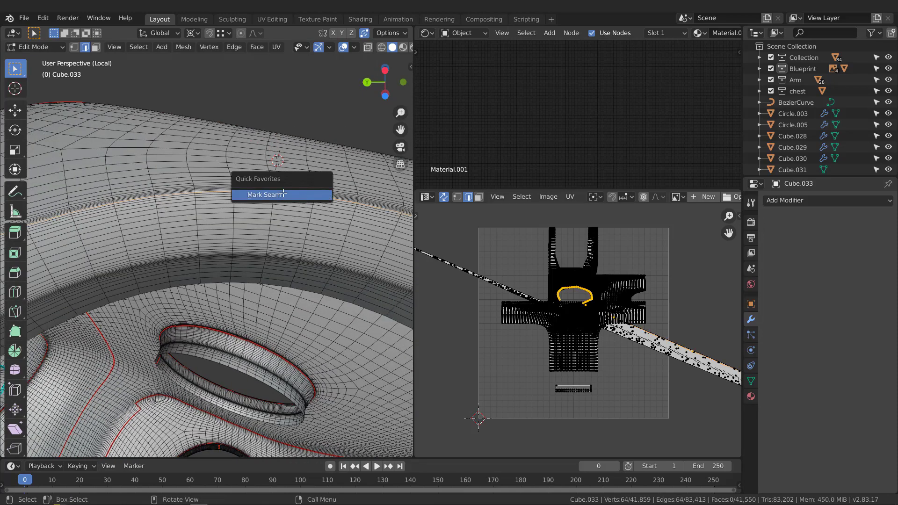
{"action": "left_click", "coordinate": [283, 193]}
Mark a straight edge path across the opposite side hole's inner wall as a seam.
{"action": "scroll", "coordinate": [292, 199], "scroll_direction": "up", "scroll_amount": 8}
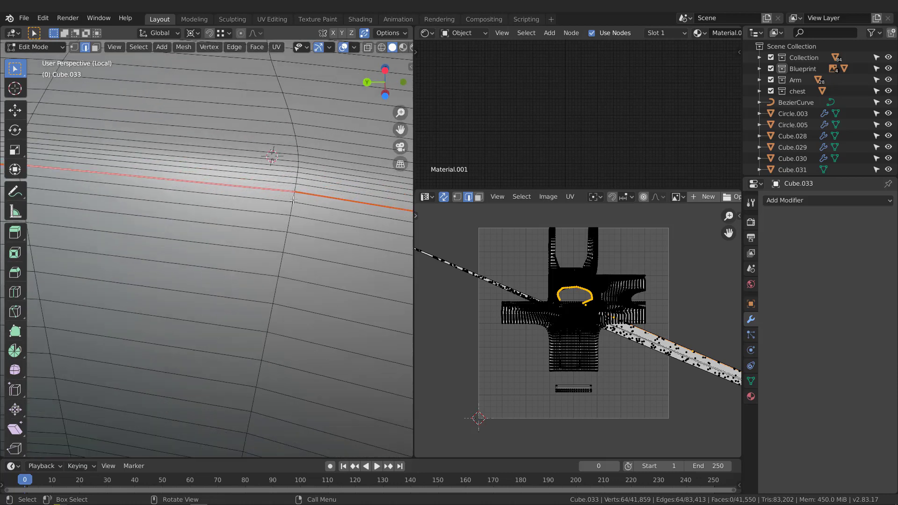
{"action": "left_click", "coordinate": [292, 195]}
{"action": "scroll", "coordinate": [293, 205], "scroll_direction": "down", "scroll_amount": 8}
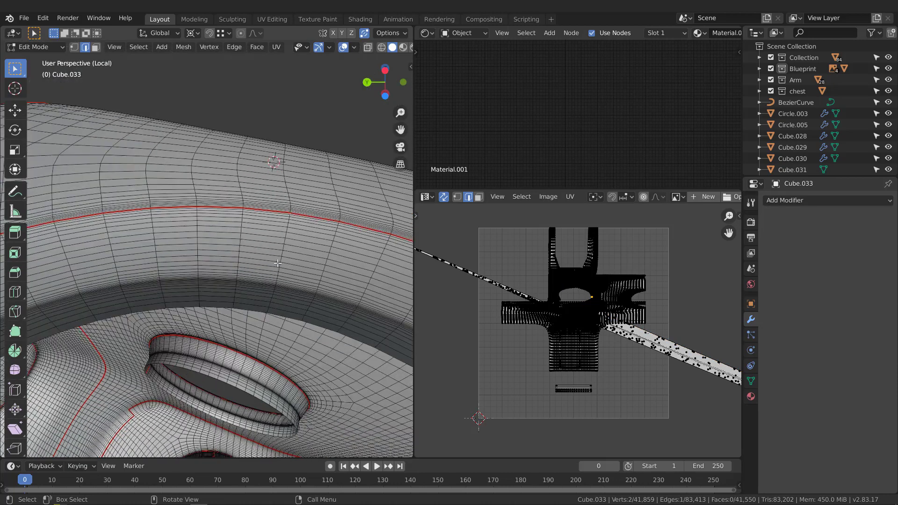
{"action": "middle_click_drag", "start_coordinate": [295, 379], "coordinate": [177, 327]}
{"action": "scroll", "coordinate": [294, 344], "scroll_direction": "up", "scroll_amount": 3}
{"action": "left_click", "coordinate": [297, 344], "text": "ctrl"}
Select the entire shell mesh and unwrap it along the marked seams.
{"action": "scroll", "coordinate": [285, 341], "scroll_direction": "down", "scroll_amount": 6}
{"action": "scroll", "coordinate": [269, 365], "scroll_direction": "down", "scroll_amount": 3}
{"action": "key", "text": "a"}
{"action": "middle_click_drag", "start_coordinate": [580, 337], "coordinate": [552, 345]}
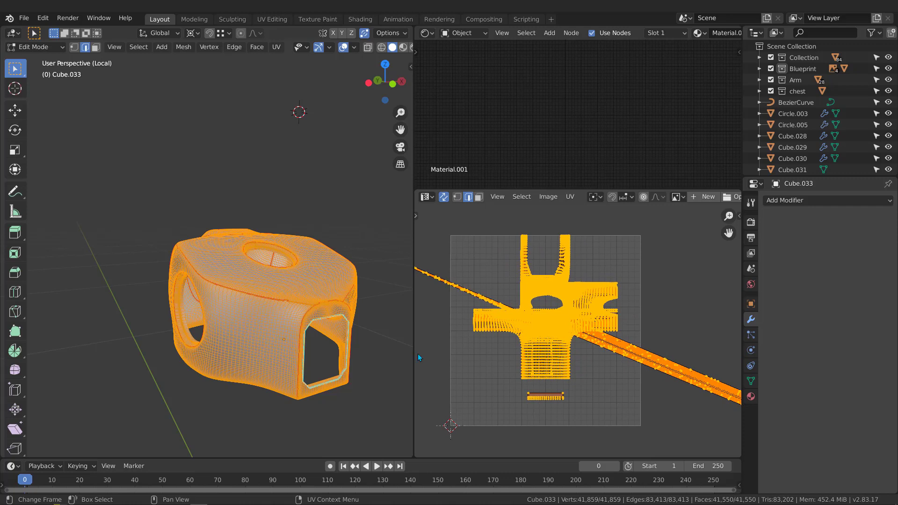
{"action": "key", "text": "u"}
{"action": "left_click", "coordinate": [287, 320]}
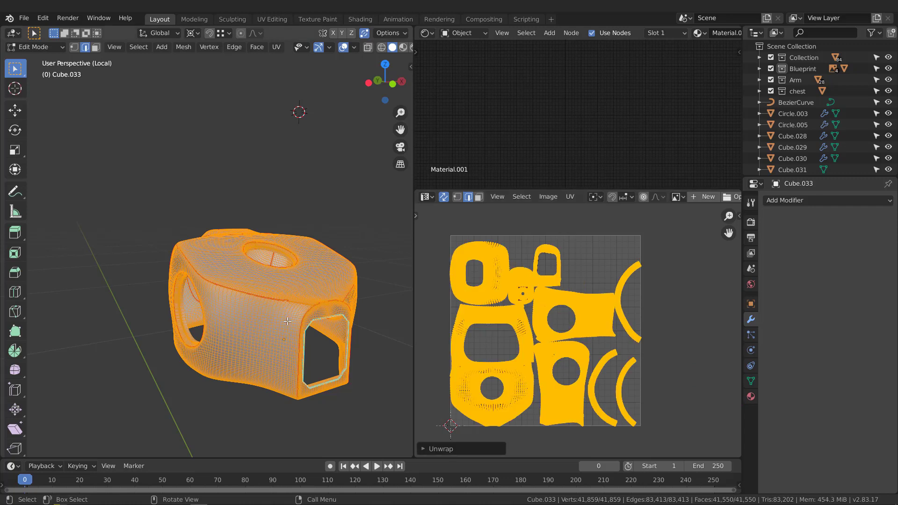
Set the unwrap method to Conformal and inspect the resulting UV islands.
{"action": "scroll", "coordinate": [571, 354], "scroll_direction": "up", "scroll_amount": 1}
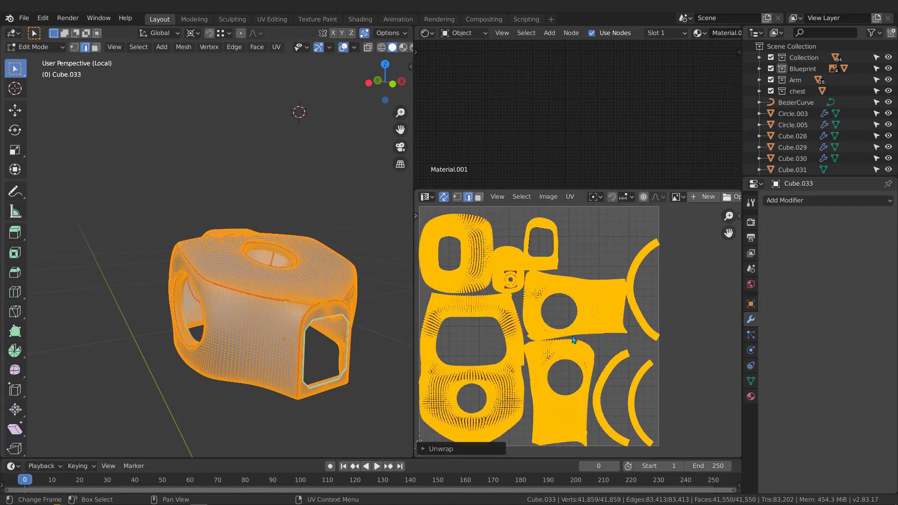
{"action": "left_click", "coordinate": [440, 450]}
{"action": "left_click", "coordinate": [522, 397]}
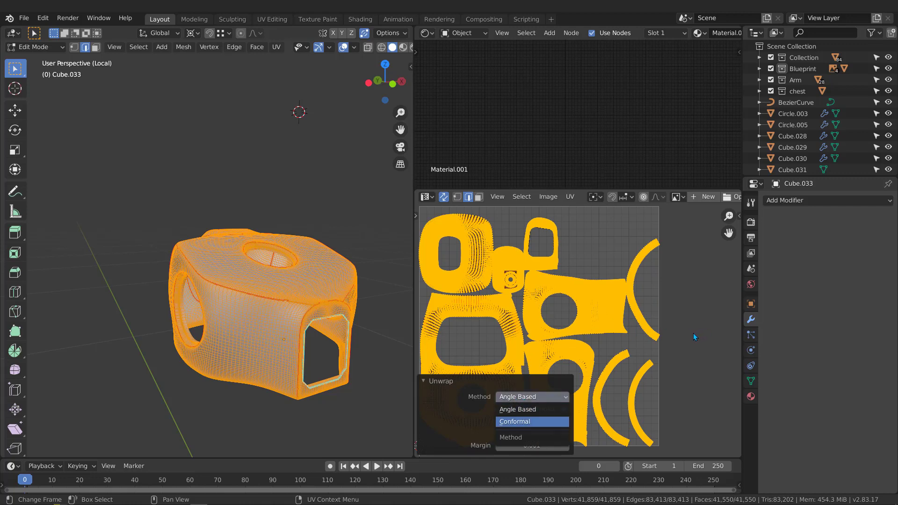
{"action": "key", "text": "Return"}
{"action": "scroll", "coordinate": [593, 271], "scroll_direction": "down", "scroll_amount": 2}
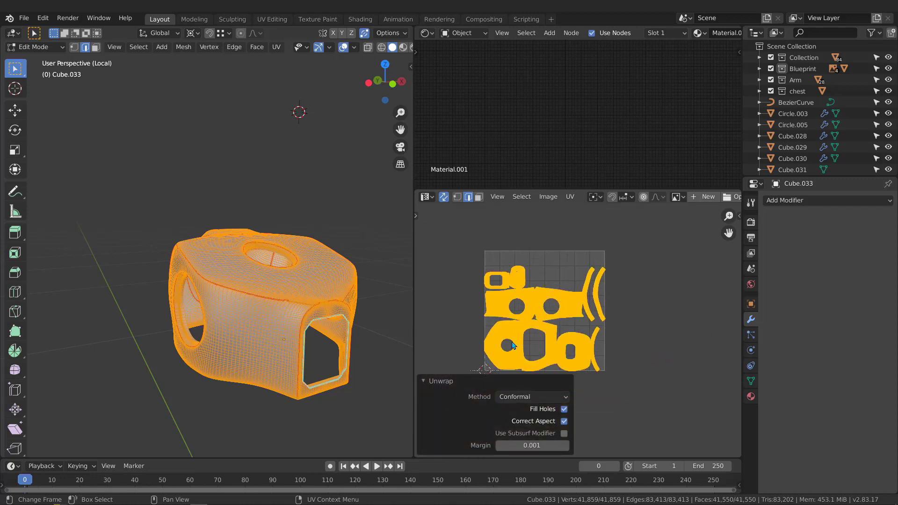
{"action": "scroll", "coordinate": [525, 331], "scroll_direction": "up", "scroll_amount": 7}
{"action": "scroll", "coordinate": [540, 327], "scroll_direction": "down", "scroll_amount": 6}
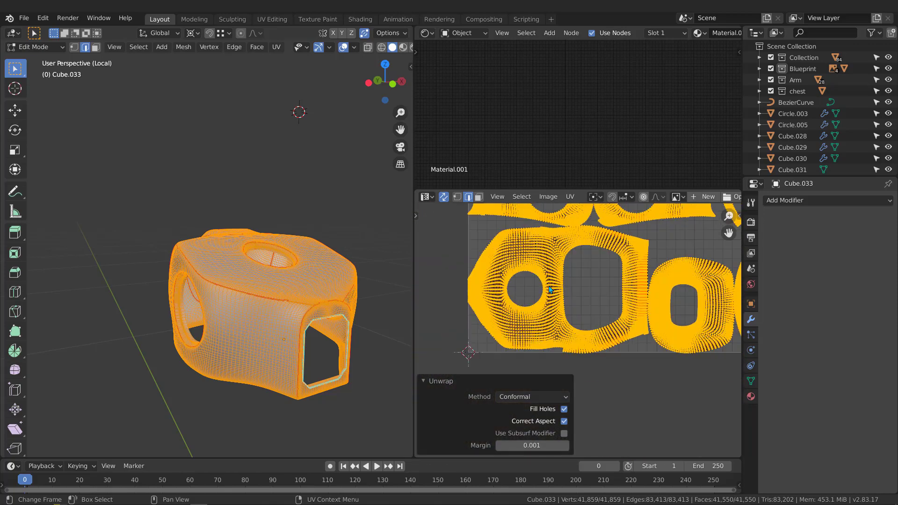
Return the shell to Object Mode, assign it the Checker material, and show it in Material Preview shading.
{"action": "scroll", "coordinate": [517, 252], "scroll_direction": "up", "scroll_amount": 8}
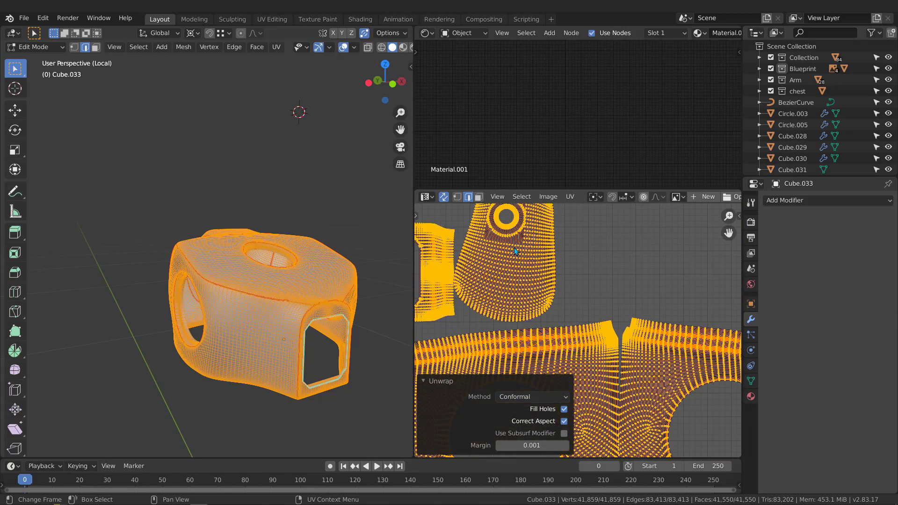
{"action": "scroll", "coordinate": [526, 250], "scroll_direction": "up", "scroll_amount": 3}
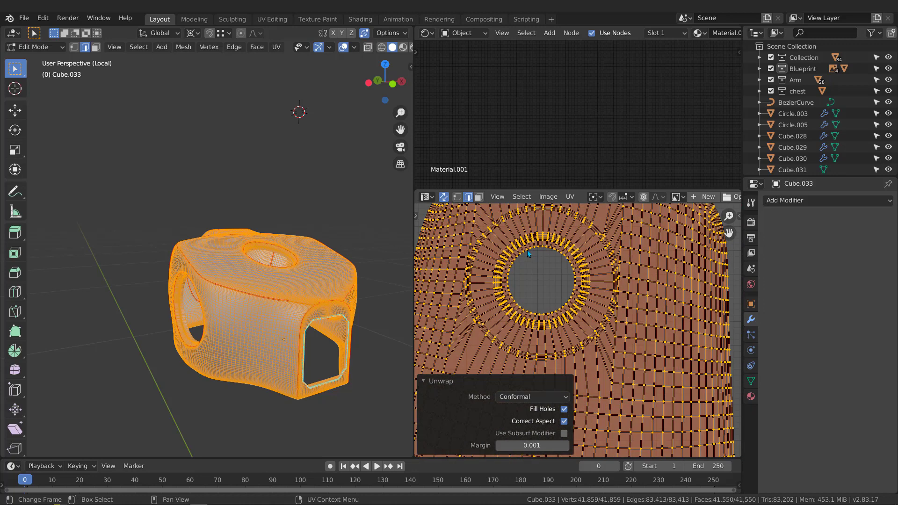
{"action": "scroll", "coordinate": [330, 262], "scroll_direction": "down", "scroll_amount": 2}
{"action": "mouse_move", "coordinate": [330, 262]}
{"action": "middle_mouse_down"}
{"action": "mouse_move", "coordinate": [327, 245]}
{"action": "mouse_move", "coordinate": [325, 271]}
{"action": "middle_mouse_up"}
{"action": "key", "text": "Tab"}
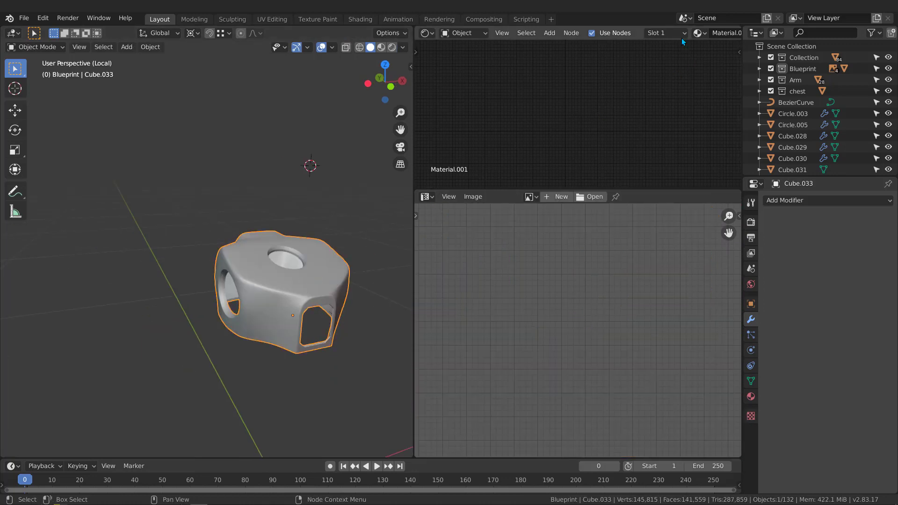
{"action": "left_click", "coordinate": [702, 33]}
{"action": "left_click", "coordinate": [714, 50]}
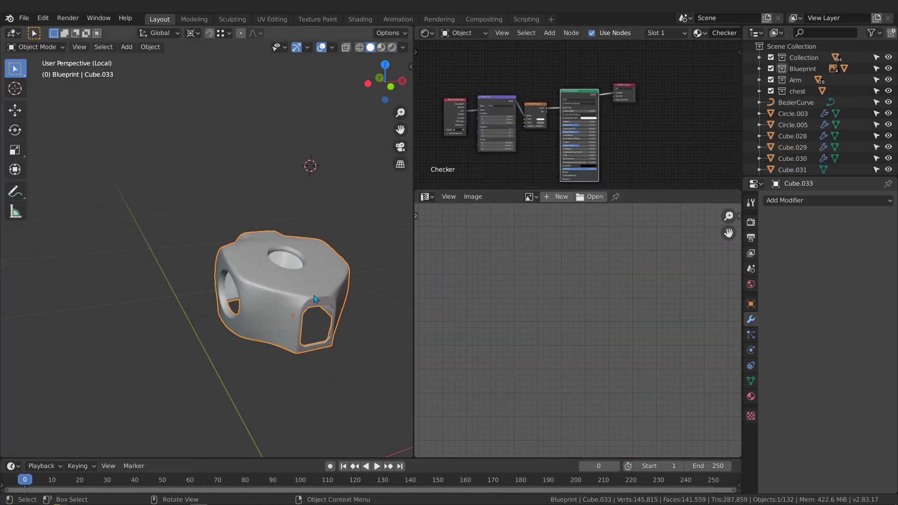
{"action": "scroll", "coordinate": [327, 280], "scroll_direction": "up", "scroll_amount": 2}
{"action": "key", "text": "z"}
{"action": "left_click", "coordinate": [294, 340]}
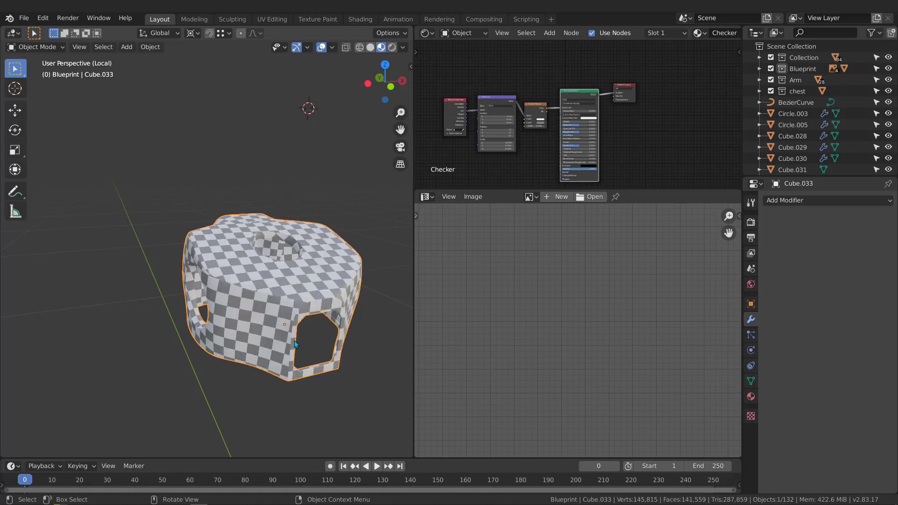
Examine the checker pattern around the shell's holes, sides and sloped protrusion for stretching and uneven scale.
{"action": "middle_click_drag", "start_coordinate": [294, 341], "coordinate": [122, 299]}
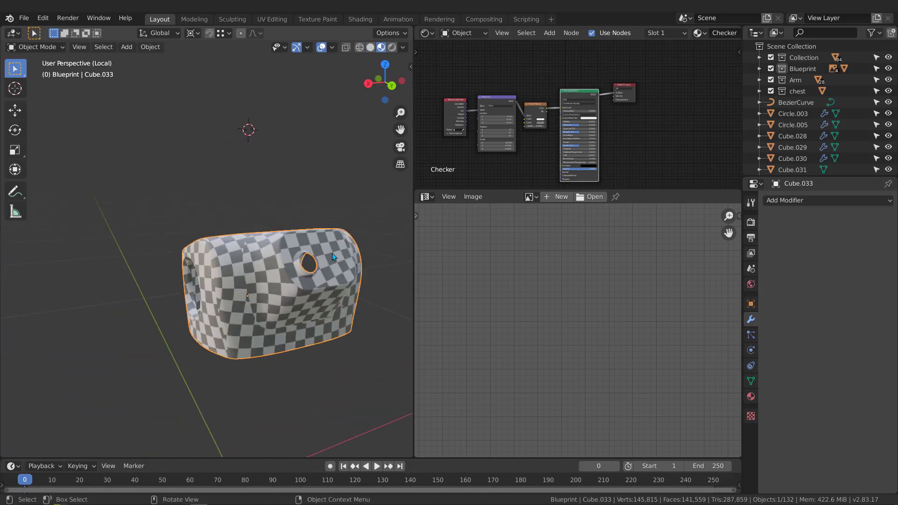
{"action": "scroll", "coordinate": [250, 270], "scroll_direction": "up", "scroll_amount": 7}
{"action": "scroll", "coordinate": [250, 268], "scroll_direction": "down", "scroll_amount": 5}
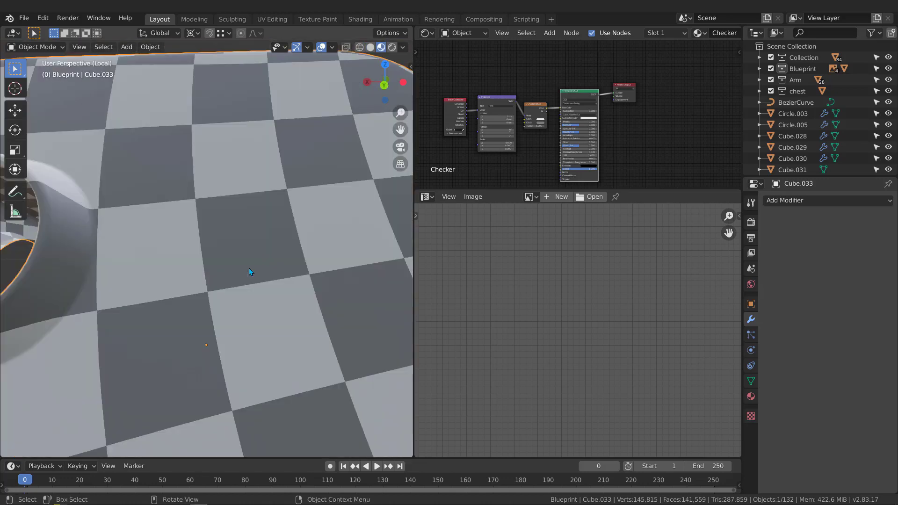
{"action": "middle_click_drag", "start_coordinate": [247, 268], "coordinate": [239, 306]}
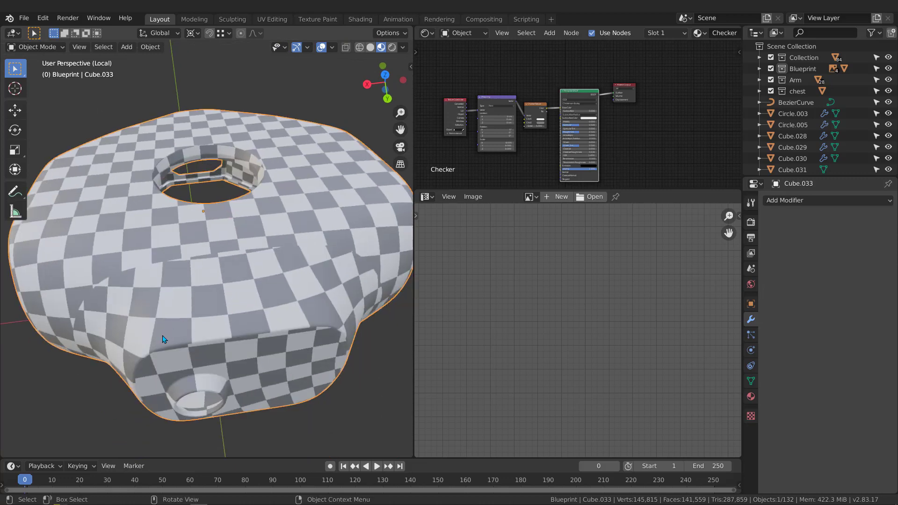
{"action": "middle_click_drag", "start_coordinate": [164, 339], "coordinate": [215, 293]}
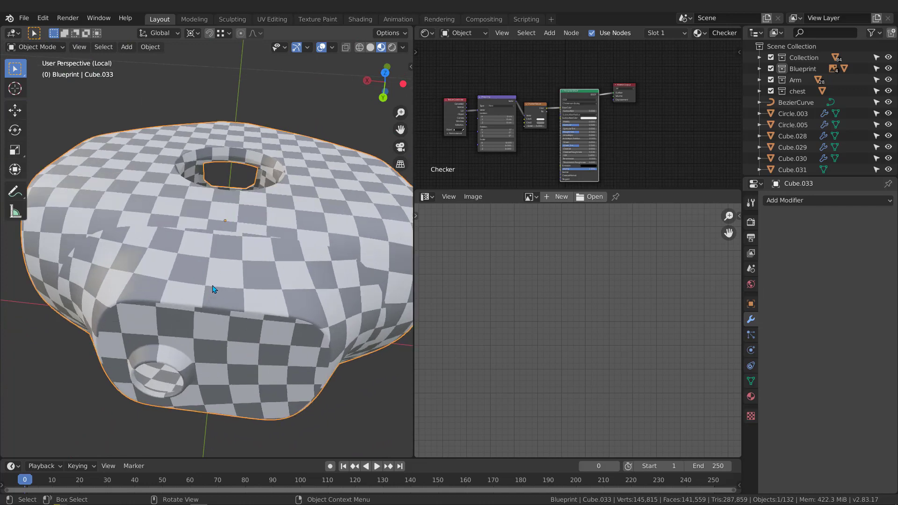
{"action": "scroll", "coordinate": [442, 102], "scroll_direction": "up", "scroll_amount": 5}
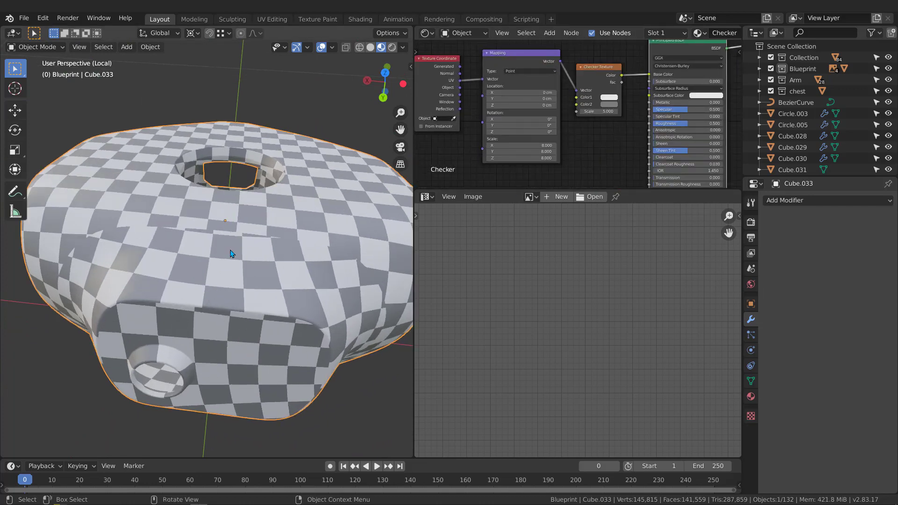
{"action": "middle_click_drag", "start_coordinate": [230, 253], "coordinate": [243, 256]}
Mark a straight edge path down the middle of the protrusion's sloped top, between the two existing seams, as a seam.
{"action": "key", "text": "Tab"}
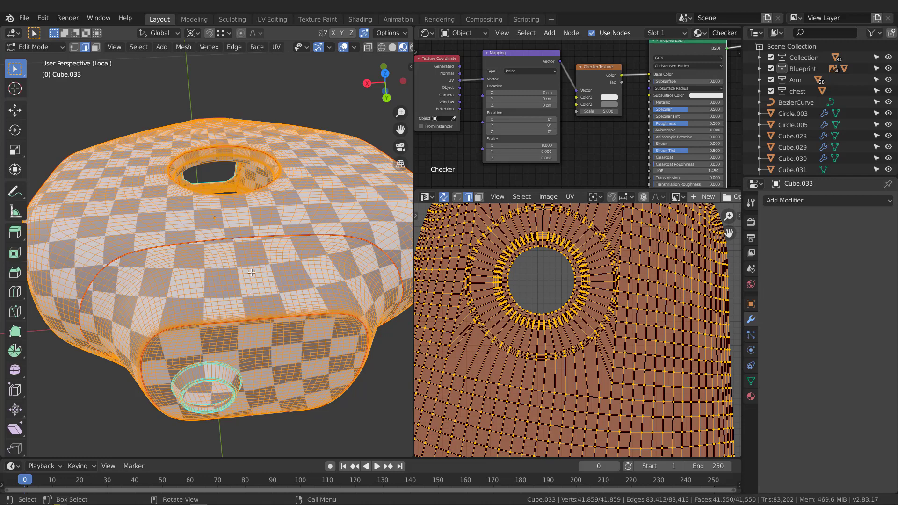
{"action": "scroll", "coordinate": [252, 272], "scroll_direction": "up", "scroll_amount": 8}
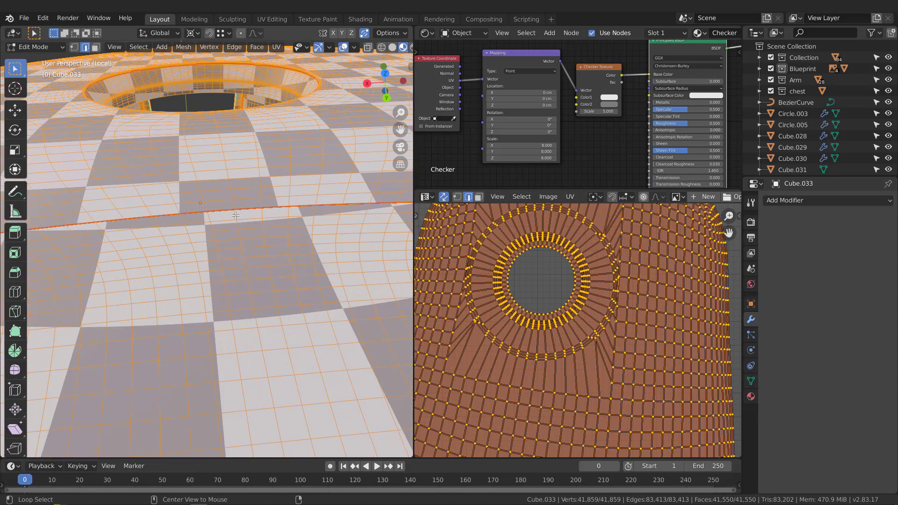
{"action": "left_click", "coordinate": [235, 215], "text": "alt"}
{"action": "scroll", "coordinate": [211, 237], "scroll_direction": "up", "scroll_amount": 4}
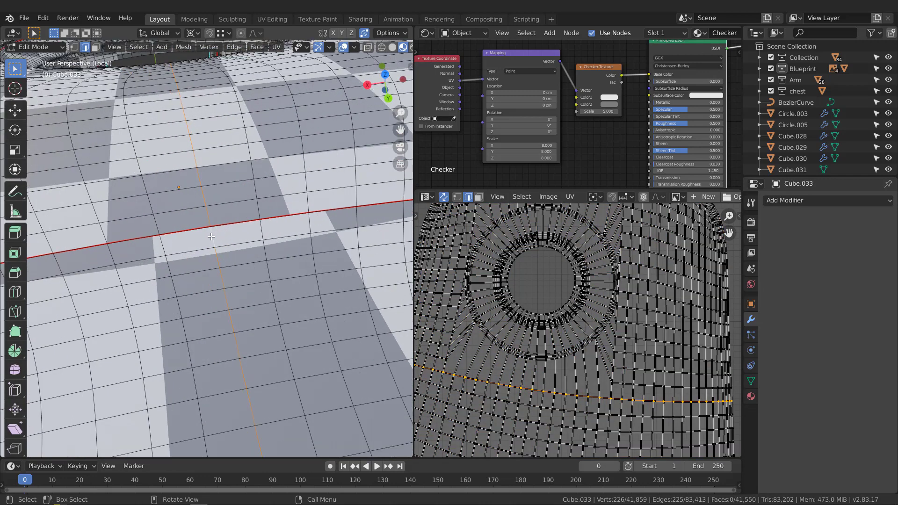
{"action": "scroll", "coordinate": [223, 218], "scroll_direction": "down", "scroll_amount": 6}
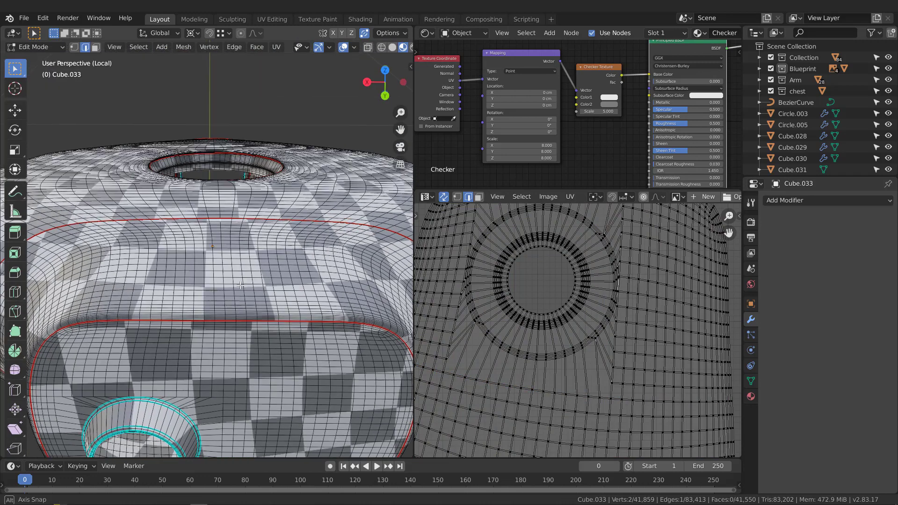
{"action": "scroll", "coordinate": [217, 299], "scroll_direction": "up", "scroll_amount": 5}
{"action": "scroll", "coordinate": [217, 307], "scroll_direction": "up", "scroll_amount": 4}
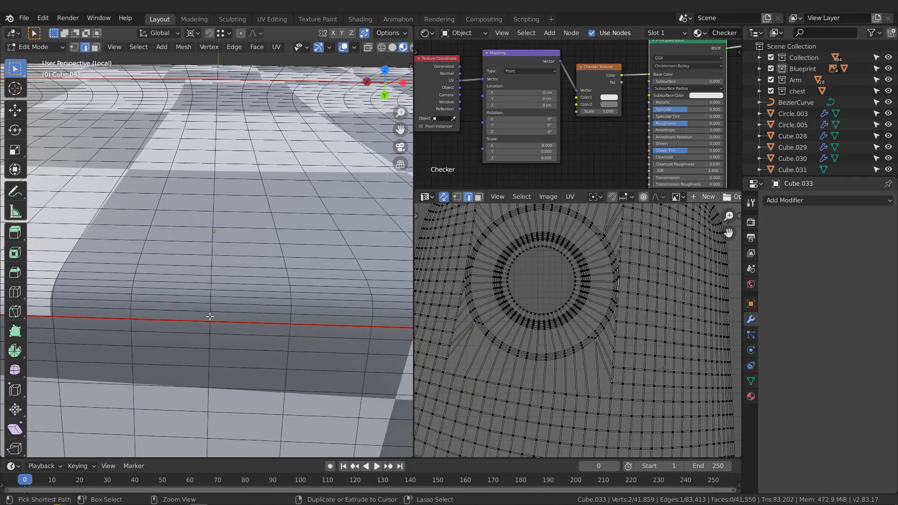
{"action": "left_click", "coordinate": [208, 314], "text": "ctrl"}
{"action": "key", "text": "q"}
{"action": "left_click", "coordinate": [201, 316]}
{"action": "scroll", "coordinate": [201, 316], "scroll_direction": "down", "scroll_amount": 4}
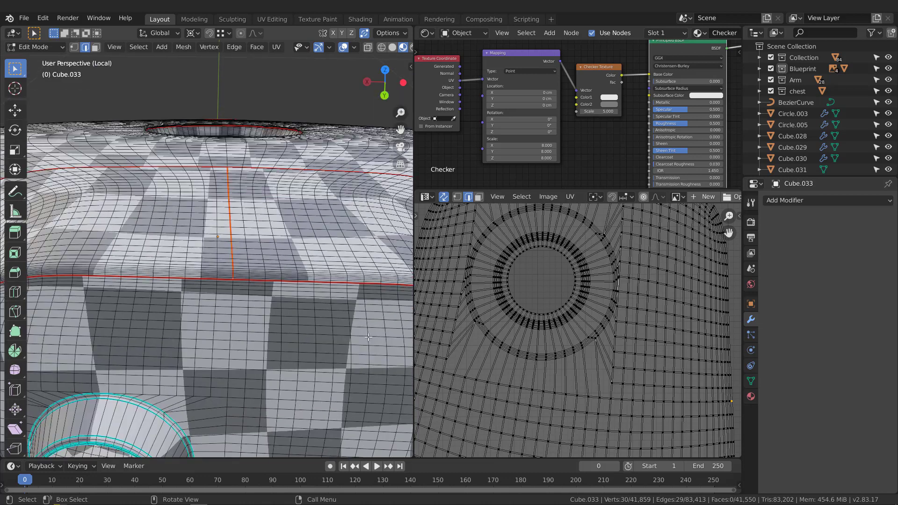
Select the entire shell mesh, unwrap it again with the added seam, and review the resulting UV islands.
{"action": "key", "text": "a"}
{"action": "scroll", "coordinate": [527, 318], "scroll_direction": "down", "scroll_amount": 5}
{"action": "middle_click_drag", "start_coordinate": [527, 318], "coordinate": [528, 303]}
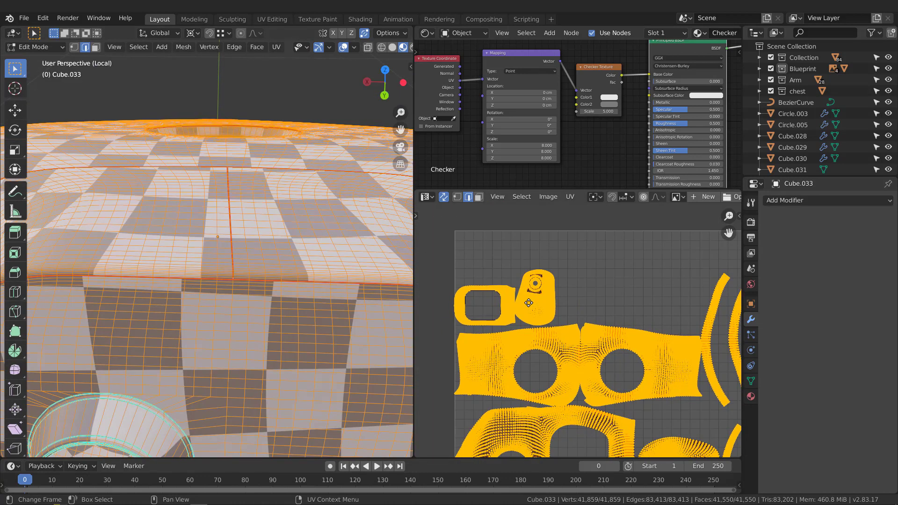
{"action": "key", "text": "u"}
{"action": "left_click", "coordinate": [280, 266]}
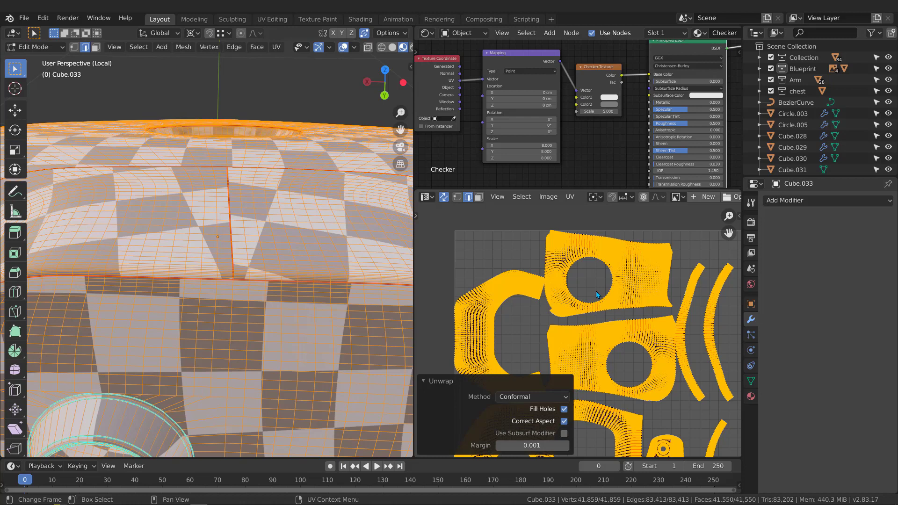
{"action": "scroll", "coordinate": [595, 294], "scroll_direction": "down", "scroll_amount": 5}
{"action": "scroll", "coordinate": [578, 335], "scroll_direction": "up", "scroll_amount": 2}
{"action": "scroll", "coordinate": [266, 226], "scroll_direction": "down", "scroll_amount": 1}
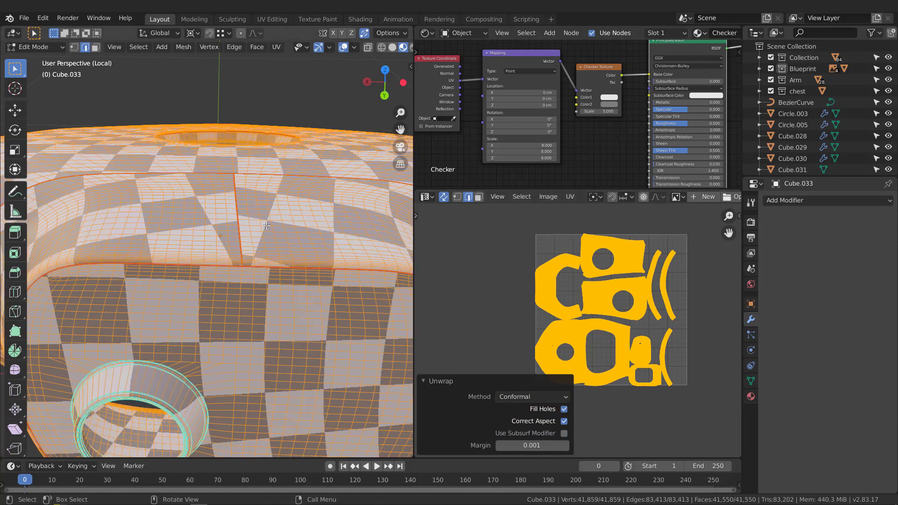
Return to Object Mode and check the updated checker pattern on the shell's upper surface and rectangular opening.
{"action": "scroll", "coordinate": [266, 226], "scroll_direction": "down", "scroll_amount": 6}
{"action": "middle_click_drag", "start_coordinate": [266, 226], "coordinate": [104, 235]}
{"action": "key", "text": "Tab"}
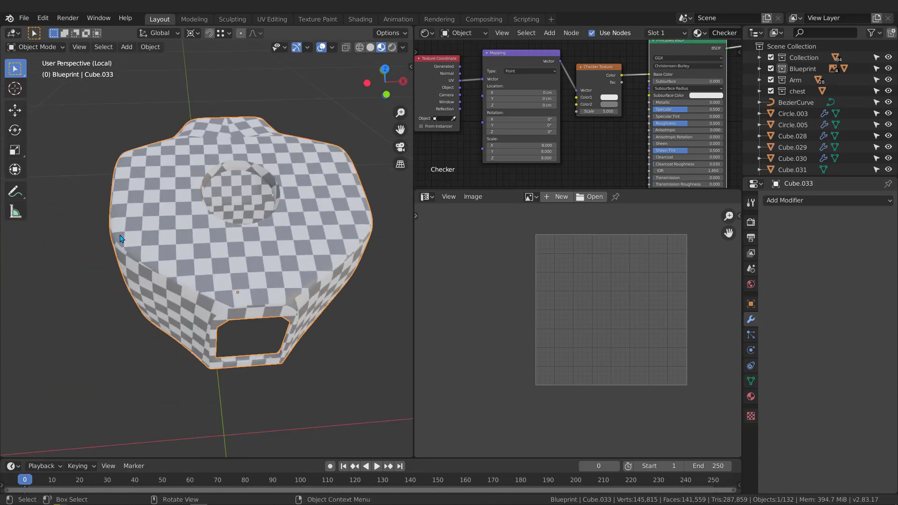
{"action": "middle_click_drag", "start_coordinate": [193, 274], "coordinate": [209, 245]}
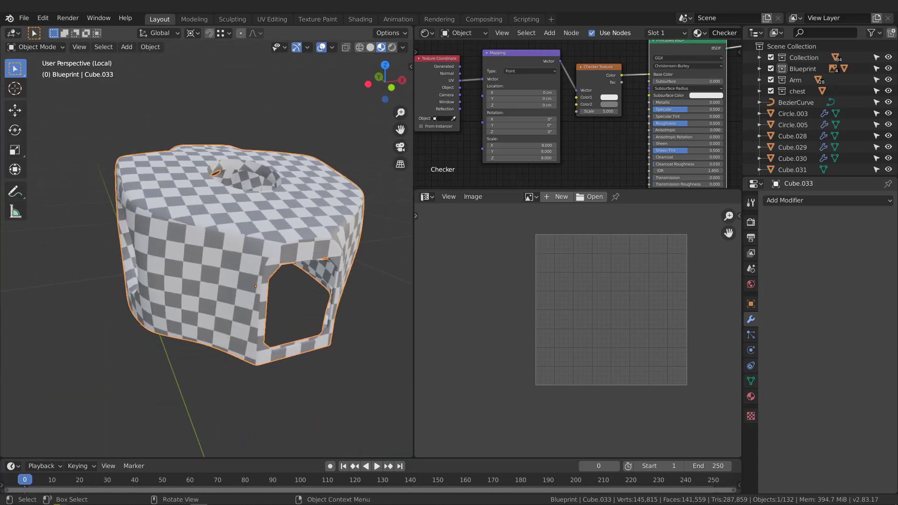
{"action": "middle_click_drag", "start_coordinate": [283, 290], "coordinate": [271, 266]}
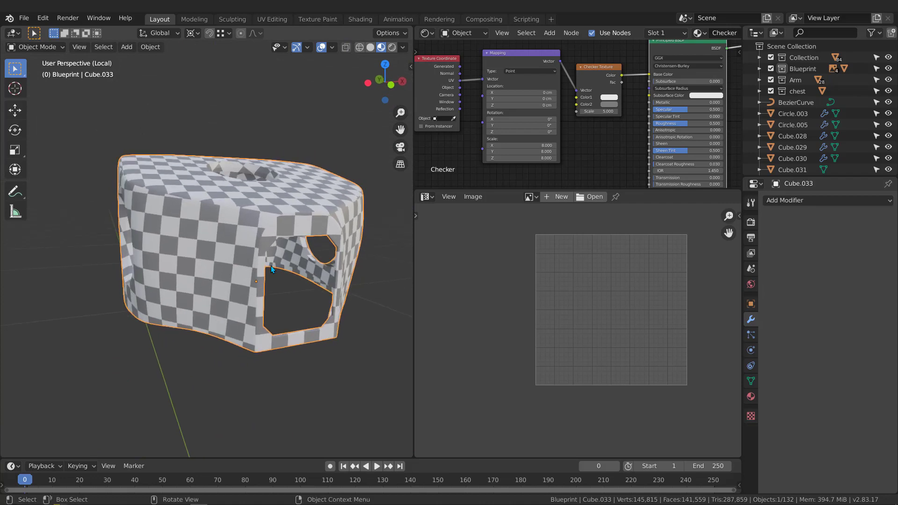
Exit the shell's local view, switch to Solid shading, and isolate the Cube.032 frame in local view.
{"action": "key", "text": "slash"}
{"action": "scroll", "coordinate": [349, 217], "scroll_direction": "down", "scroll_amount": 3}
{"action": "mouse_move", "coordinate": [350, 218]}
{"action": "middle_mouse_down"}
{"action": "mouse_move", "coordinate": [292, 257]}
{"action": "mouse_move", "coordinate": [255, 258]}
{"action": "mouse_move", "coordinate": [291, 244]}
{"action": "mouse_move", "coordinate": [309, 227]}
{"action": "mouse_move", "coordinate": [305, 206]}
{"action": "middle_mouse_up"}
{"action": "scroll", "coordinate": [292, 257], "scroll_direction": "up", "scroll_amount": 2}
{"action": "key", "text": "z"}
{"action": "left_click", "coordinate": [284, 261]}
{"action": "scroll", "coordinate": [293, 247], "scroll_direction": "up", "scroll_amount": 5}
{"action": "left_click", "coordinate": [296, 218]}
{"action": "key", "text": "slash"}
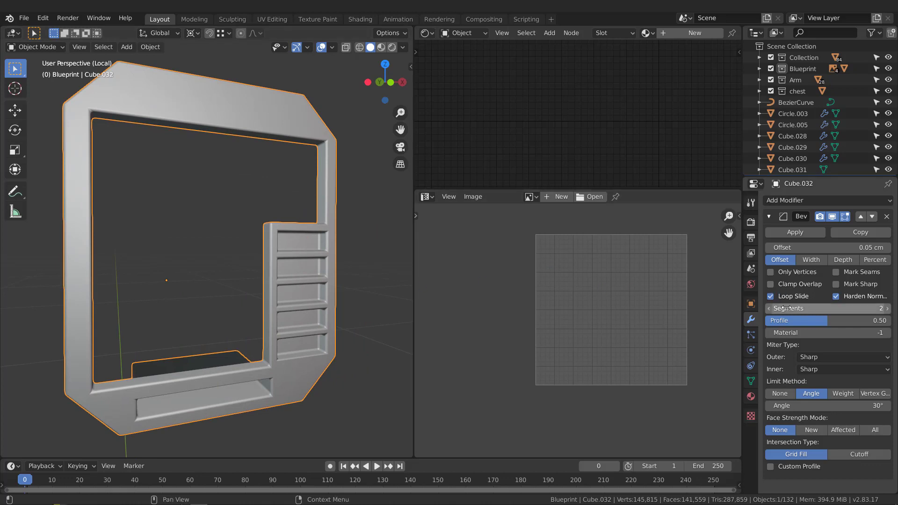
Delete the five recessed faces inside the frame's ladder-like slots in Edit Mode.
{"action": "middle_click_drag", "start_coordinate": [360, 214], "coordinate": [273, 216]}
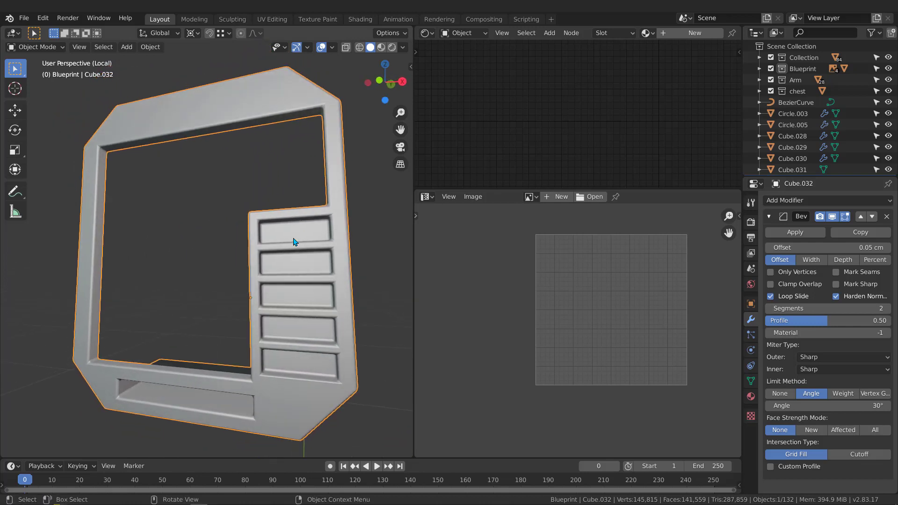
{"action": "scroll", "coordinate": [293, 233], "scroll_direction": "up", "scroll_amount": 2}
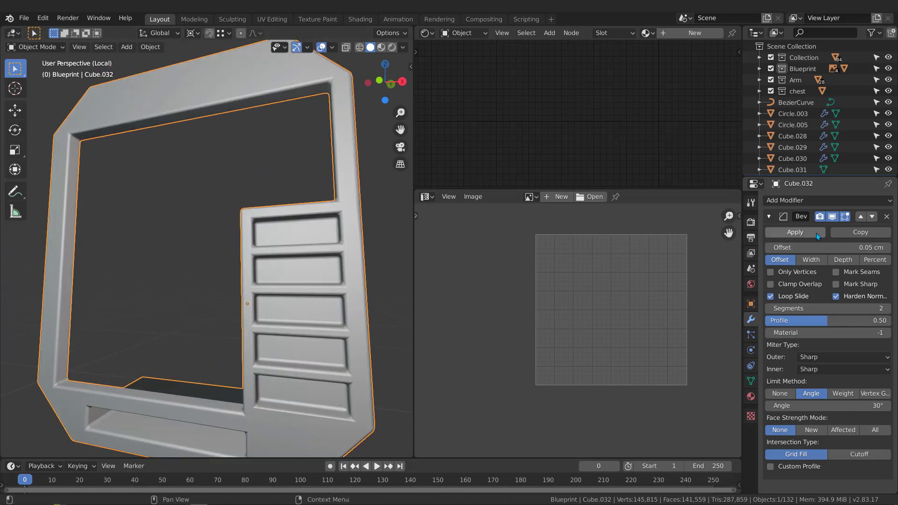
{"action": "key", "text": "Tab"}
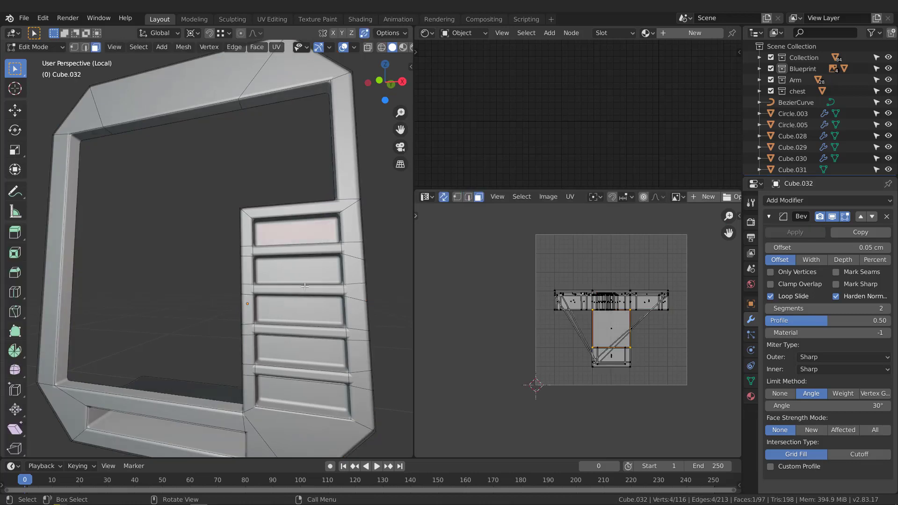
{"action": "left_click", "coordinate": [298, 354], "text": "shift"}
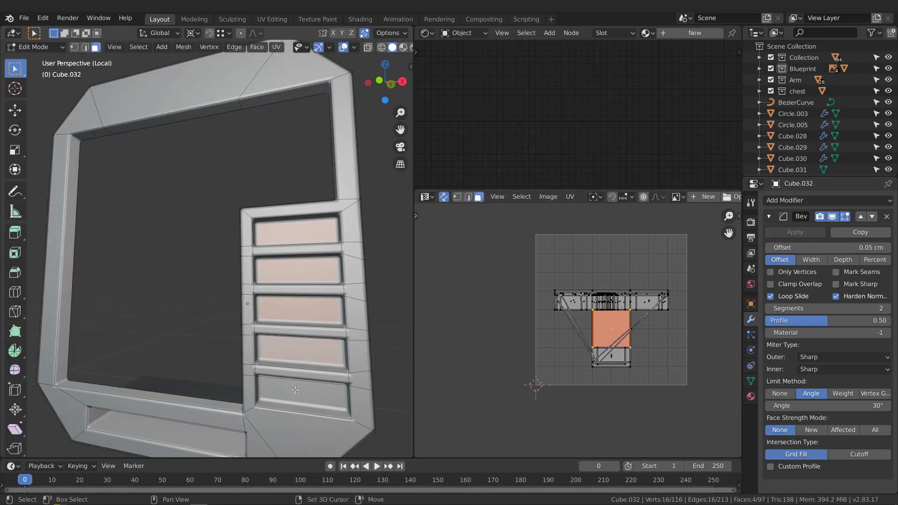
{"action": "left_click", "coordinate": [296, 389], "text": "shift"}
{"action": "key", "text": "x"}
{"action": "left_click", "coordinate": [294, 387]}
Edge-slide the rear outer edge loop of the frame forward to reduce the depth of its outer sides.
{"action": "middle_click_drag", "start_coordinate": [293, 245], "coordinate": [368, 301]}
{"action": "middle_click_drag", "start_coordinate": [254, 263], "coordinate": [266, 278]}
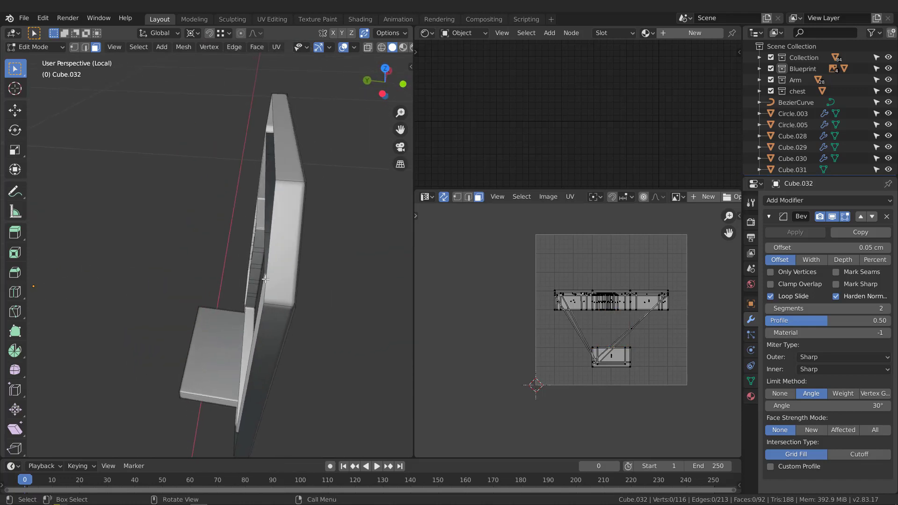
{"action": "left_click", "coordinate": [271, 224], "text": "alt"}
{"action": "key", "text": "g"}
{"action": "key", "text": "g"}
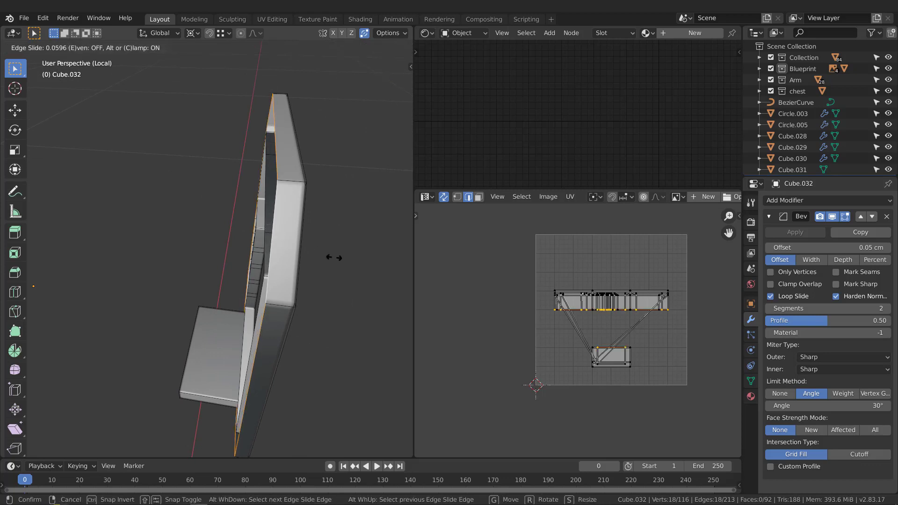
{"action": "left_click", "coordinate": [342, 260]}
Edge-slide the rear edge loop of the frame's large inner opening forward to make its inner walls shallower.
{"action": "middle_click_drag", "start_coordinate": [341, 261], "coordinate": [275, 214]}
{"action": "scroll", "coordinate": [272, 186], "scroll_direction": "up", "scroll_amount": 3}
{"action": "left_click", "coordinate": [272, 187], "text": "alt"}
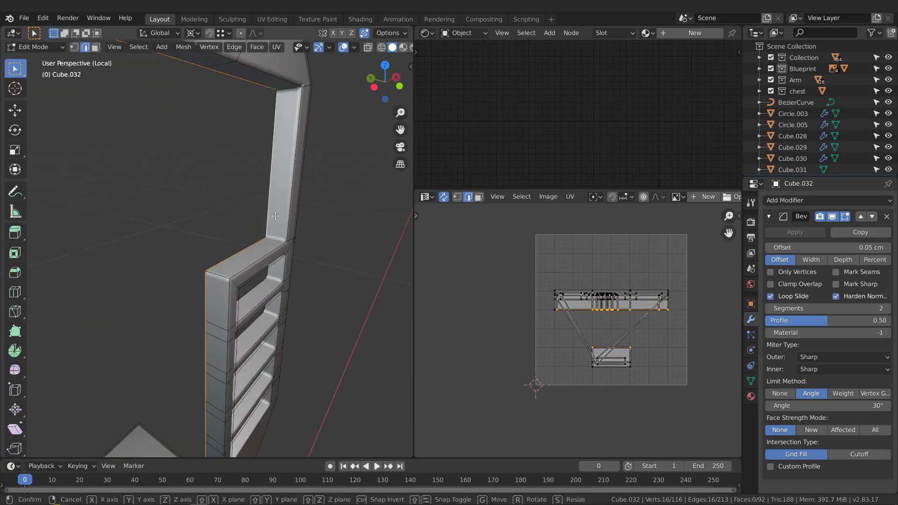
{"action": "key", "text": "g"}
{"action": "key", "text": "g"}
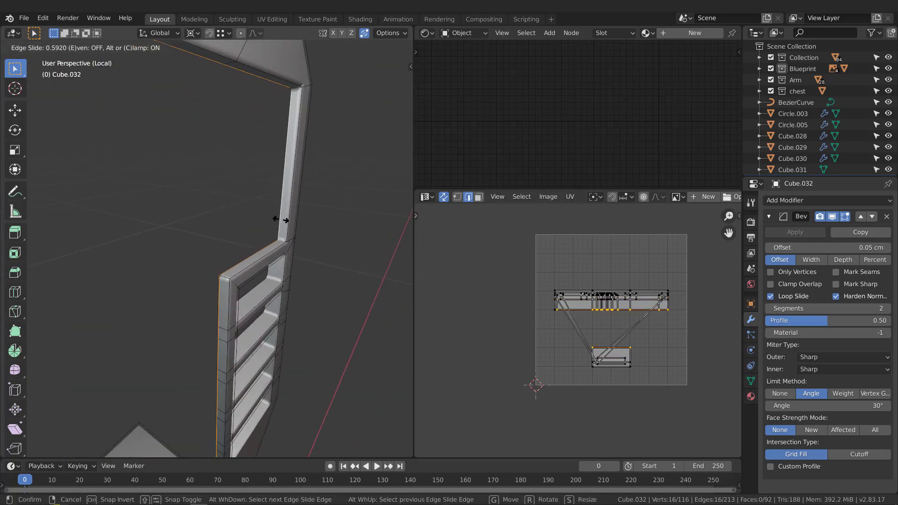
{"action": "left_click", "coordinate": [280, 220]}
Select the rear edge loops of all five slot openings and edge-slide them forward to shorten the slot walls.
{"action": "scroll", "coordinate": [281, 219], "scroll_direction": "down", "scroll_amount": 4}
{"action": "middle_click_drag", "start_coordinate": [280, 220], "coordinate": [337, 276]}
{"action": "scroll", "coordinate": [277, 263], "scroll_direction": "up", "scroll_amount": 5}
{"action": "left_click", "coordinate": [257, 297], "text": "alt"}
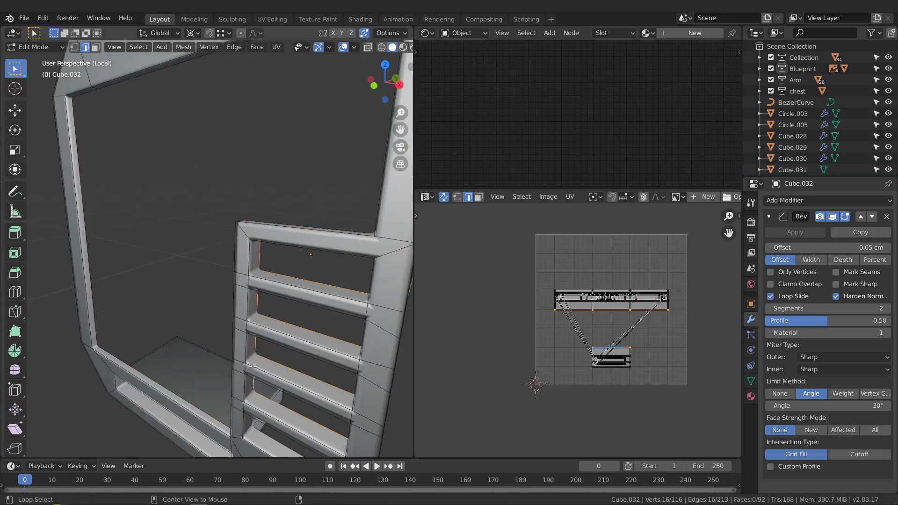
{"action": "scroll", "coordinate": [253, 367], "scroll_direction": "down", "scroll_amount": 5}
{"action": "scroll", "coordinate": [254, 330], "scroll_direction": "up", "scroll_amount": 6}
{"action": "middle_click_drag", "start_coordinate": [254, 329], "coordinate": [261, 231]}
{"action": "key", "text": "g"}
{"action": "key", "text": "g"}
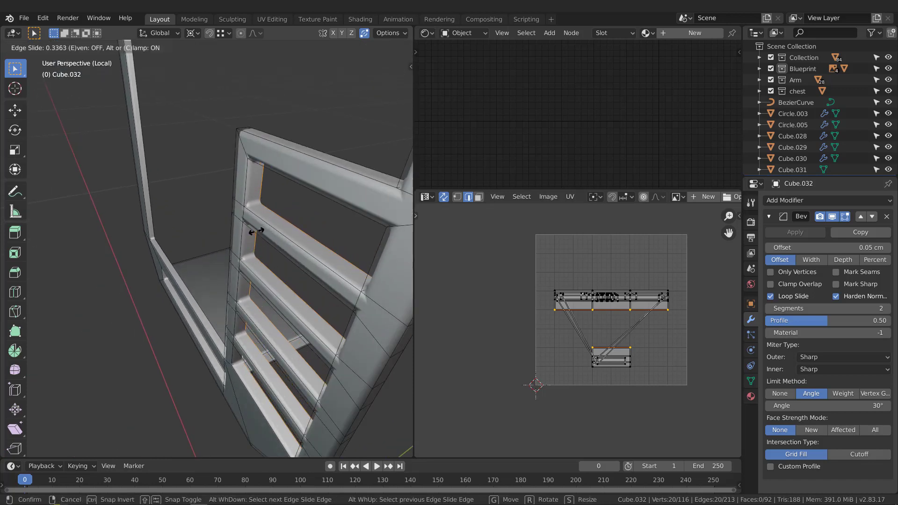
{"action": "left_click", "coordinate": [256, 231]}
Finish the edge slide of the slot openings' rear edge loops and return to Object Mode.
{"action": "scroll", "coordinate": [256, 231], "scroll_direction": "down", "scroll_amount": 4}
{"action": "mouse_move", "coordinate": [257, 231]}
{"action": "middle_mouse_down"}
{"action": "mouse_move", "coordinate": [374, 221]}
{"action": "mouse_move", "coordinate": [274, 259]}
{"action": "mouse_move", "coordinate": [264, 247]}
{"action": "mouse_move", "coordinate": [271, 241]}
{"action": "middle_mouse_up"}
{"action": "scroll", "coordinate": [327, 222], "scroll_direction": "down", "scroll_amount": 2}
{"action": "key", "text": "Tab"}
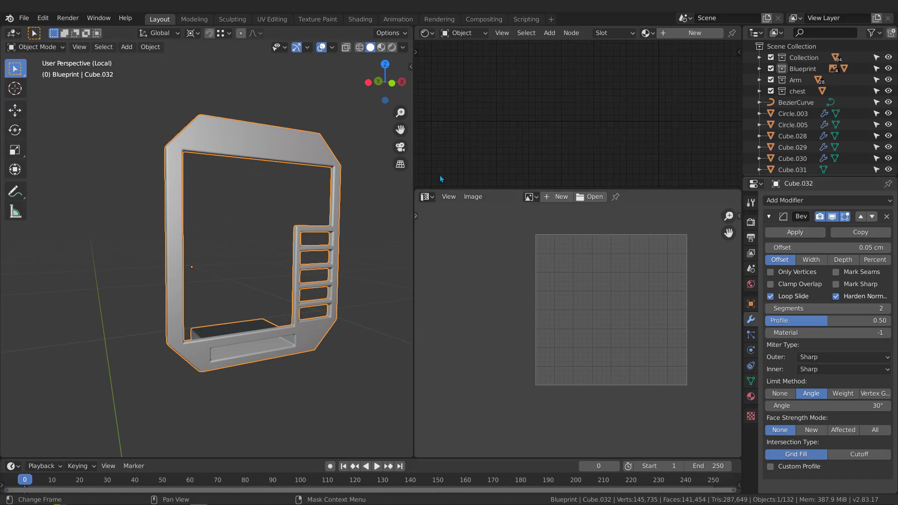
Set the frame's Bevel modifier offset to 0.02 cm.
{"action": "scroll", "coordinate": [354, 216], "scroll_direction": "up", "scroll_amount": 6}
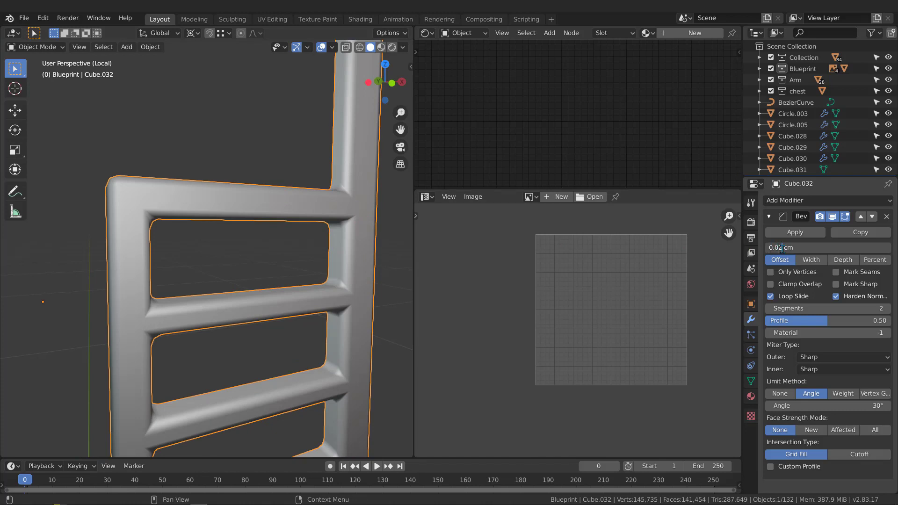
{"action": "key", "text": "Return"}
{"action": "scroll", "coordinate": [219, 194], "scroll_direction": "down", "scroll_amount": 5}
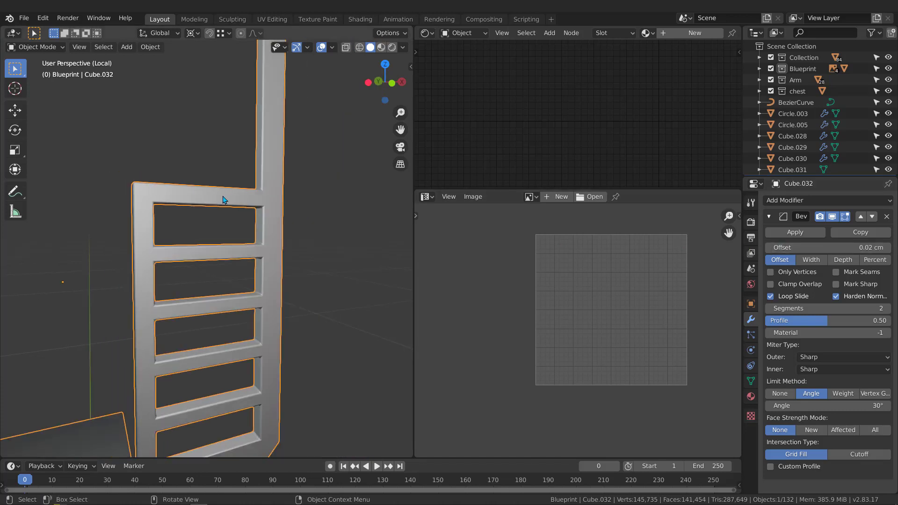
{"action": "scroll", "coordinate": [224, 198], "scroll_direction": "up", "scroll_amount": 4}
{"action": "middle_click_drag", "start_coordinate": [224, 199], "coordinate": [243, 206]}
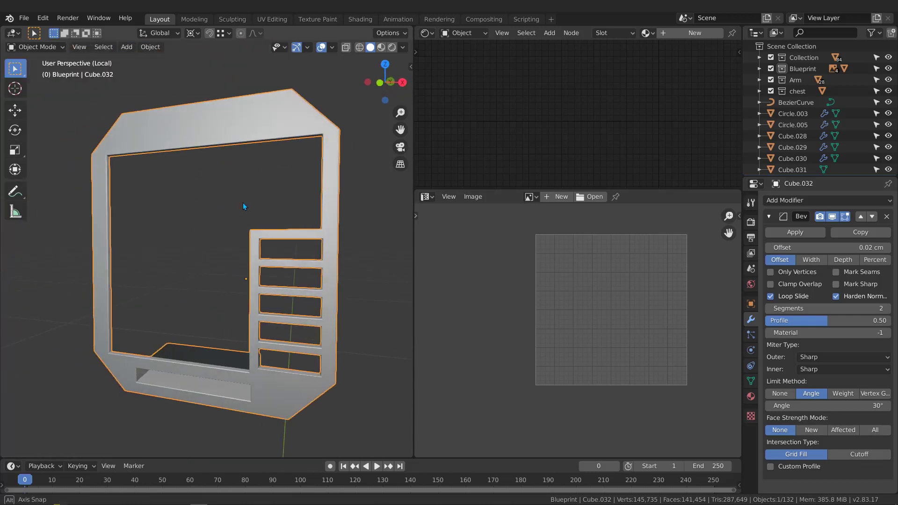
Apply the Bevel modifier to the frame.
{"action": "left_click", "coordinate": [795, 232]}
{"action": "middle_click_drag", "start_coordinate": [304, 238], "coordinate": [280, 290]}
{"action": "scroll", "coordinate": [271, 293], "scroll_direction": "up", "scroll_amount": 1}
{"action": "scroll", "coordinate": [281, 290], "scroll_direction": "down", "scroll_amount": 3}
{"action": "scroll", "coordinate": [267, 313], "scroll_direction": "up", "scroll_amount": 2}
{"action": "scroll", "coordinate": [254, 326], "scroll_direction": "up", "scroll_amount": 1}
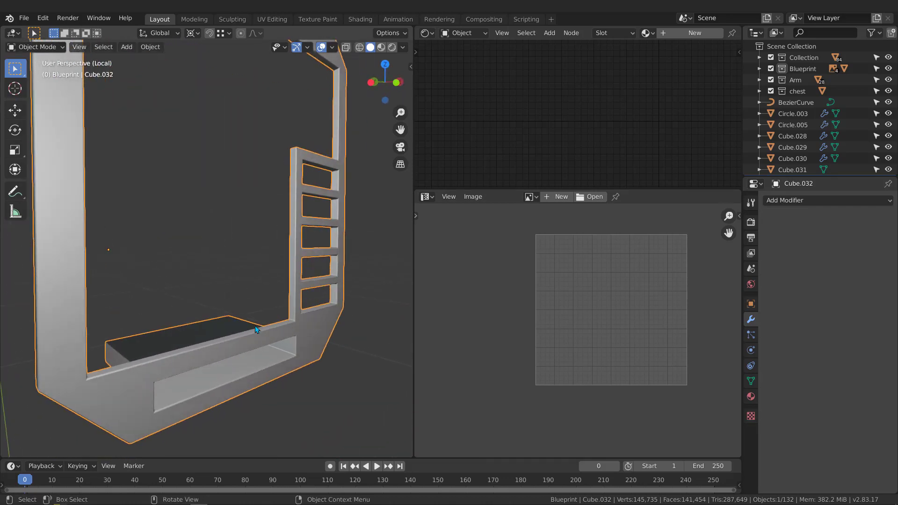
In Edit Mode, select the edge loop around the lower recess's front opening and mark it as a seam.
{"action": "key", "text": "Tab"}
{"action": "scroll", "coordinate": [296, 325], "scroll_direction": "up", "scroll_amount": 4}
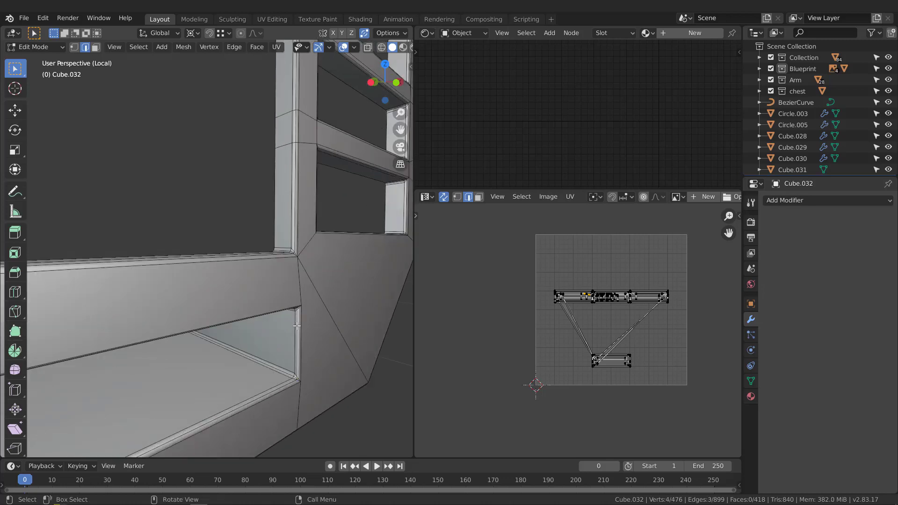
{"action": "middle_click_drag", "start_coordinate": [296, 326], "coordinate": [296, 318]}
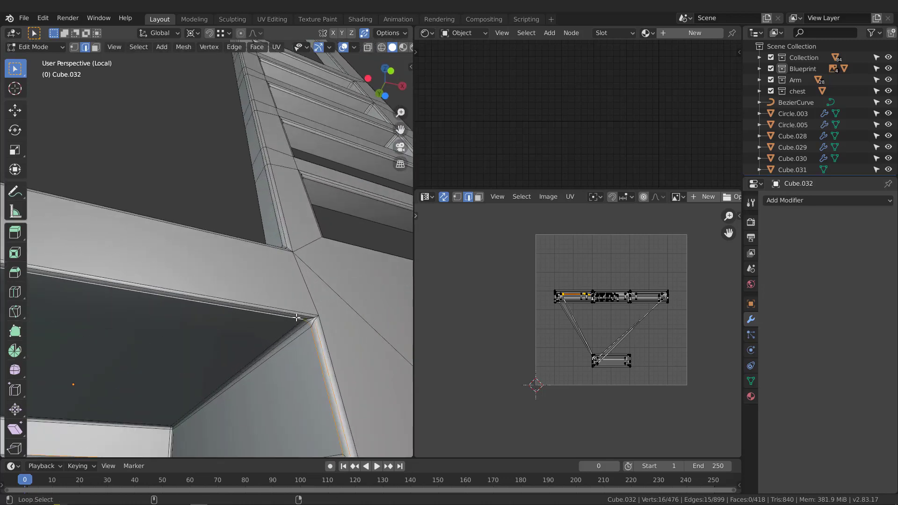
{"action": "scroll", "coordinate": [296, 317], "scroll_direction": "down", "scroll_amount": 2}
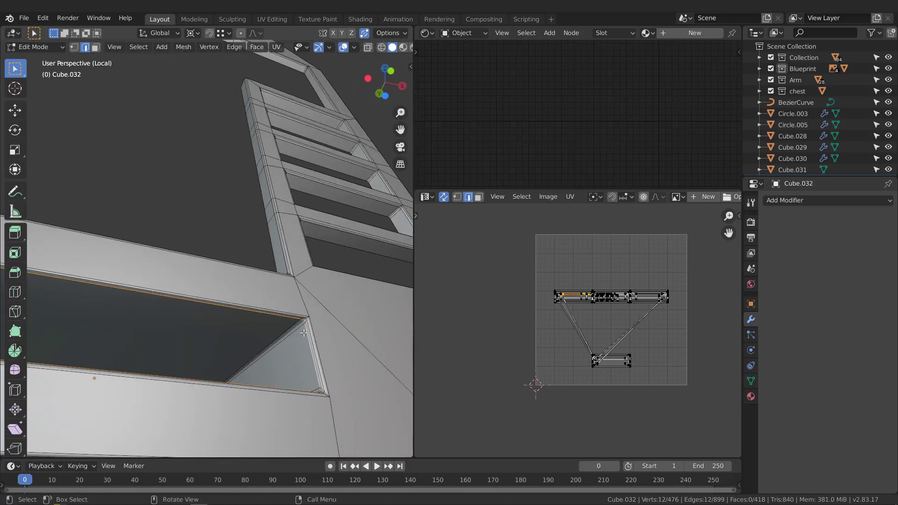
{"action": "middle_click_drag", "start_coordinate": [304, 332], "coordinate": [257, 303]}
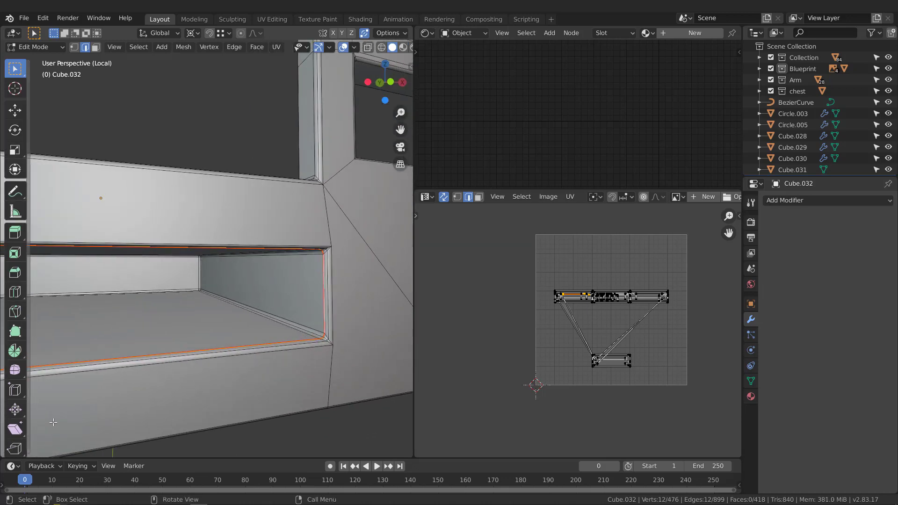
Mark seams along the depth edges at the inner corners of the lower recess.
{"action": "scroll", "coordinate": [303, 323], "scroll_direction": "up", "scroll_amount": 2}
{"action": "middle_click_drag", "start_coordinate": [327, 342], "coordinate": [174, 294]}
{"action": "left_click", "coordinate": [331, 268], "text": "alt+shift"}
{"action": "scroll", "coordinate": [44, 314], "scroll_direction": "down", "scroll_amount": 4}
{"action": "scroll", "coordinate": [225, 310], "scroll_direction": "up", "scroll_amount": 5}
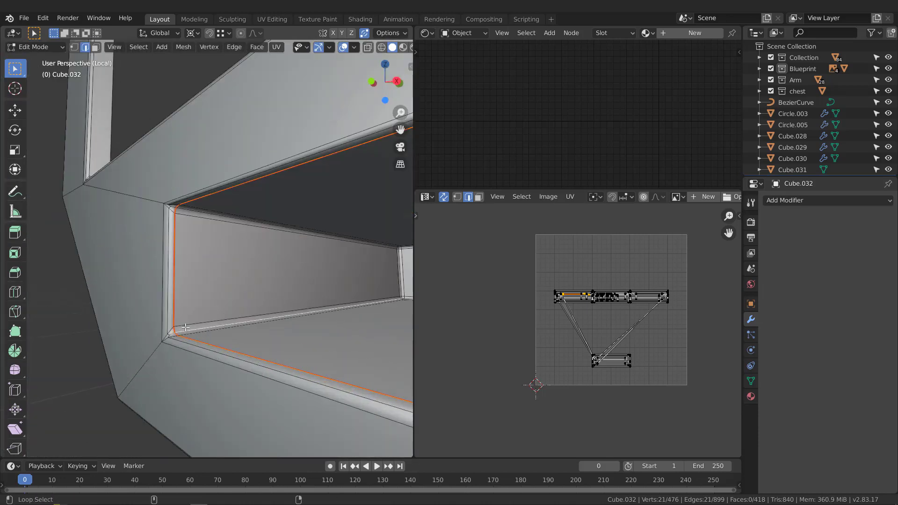
{"action": "key", "text": "q"}
{"action": "left_click", "coordinate": [198, 212]}
{"action": "scroll", "coordinate": [214, 289], "scroll_direction": "down", "scroll_amount": 7}
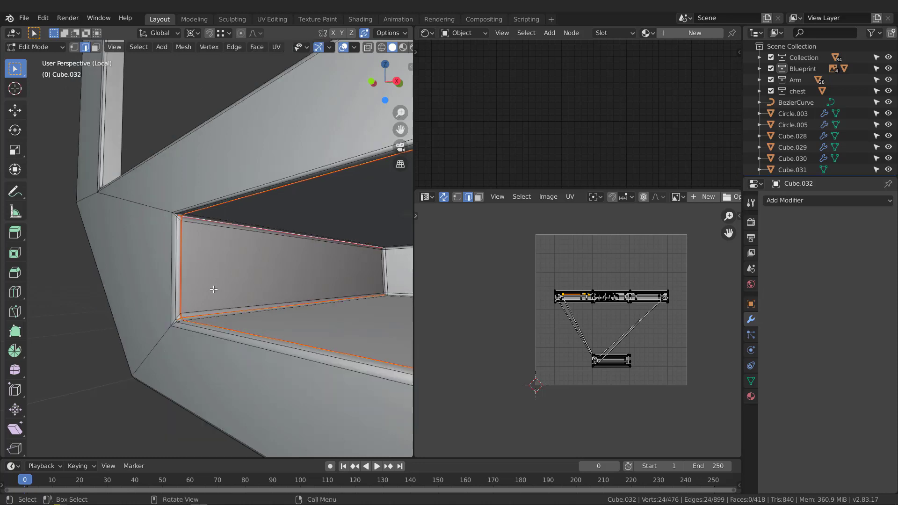
Select the whole frame mesh and unwrap it with the Conformal method, inspecting the ladder section's UVs.
{"action": "middle_click_drag", "start_coordinate": [225, 312], "coordinate": [242, 323]}
{"action": "scroll", "coordinate": [243, 323], "scroll_direction": "down", "scroll_amount": 5}
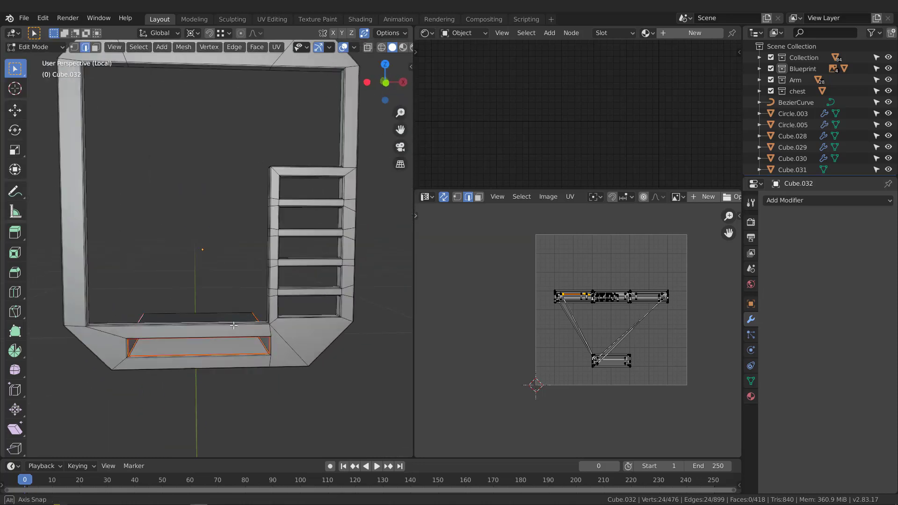
{"action": "scroll", "coordinate": [338, 190], "scroll_direction": "up", "scroll_amount": 4}
{"action": "middle_click_drag", "start_coordinate": [338, 191], "coordinate": [327, 191]}
{"action": "key", "text": "a"}
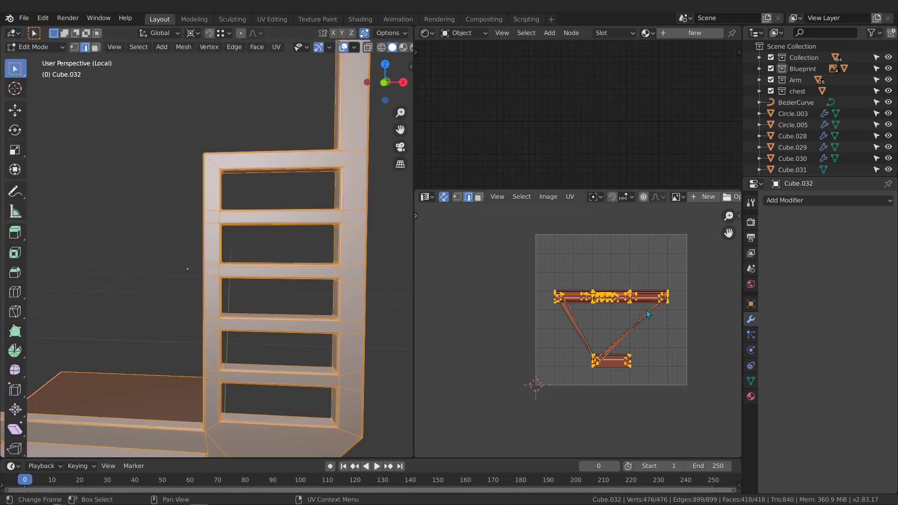
{"action": "middle_click_drag", "start_coordinate": [643, 318], "coordinate": [639, 322]}
{"action": "key", "text": "u"}
{"action": "left_click", "coordinate": [606, 326]}
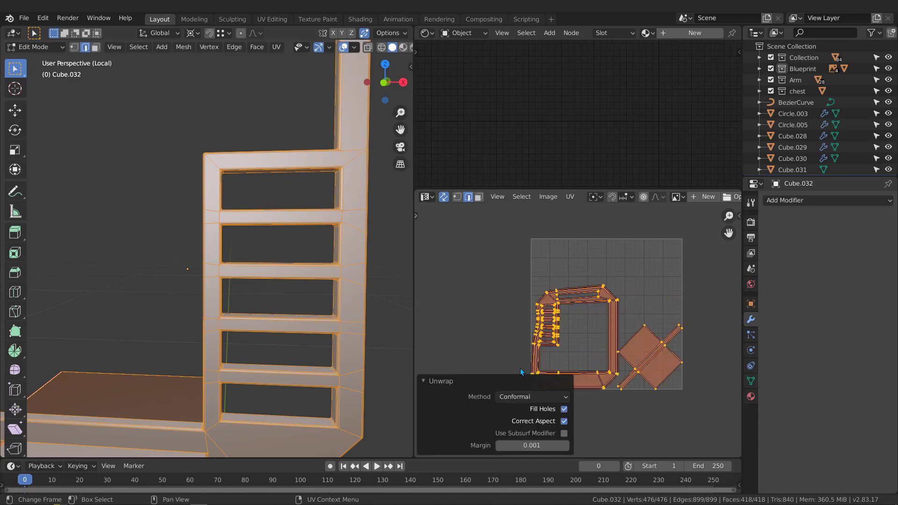
{"action": "left_click", "coordinate": [516, 397]}
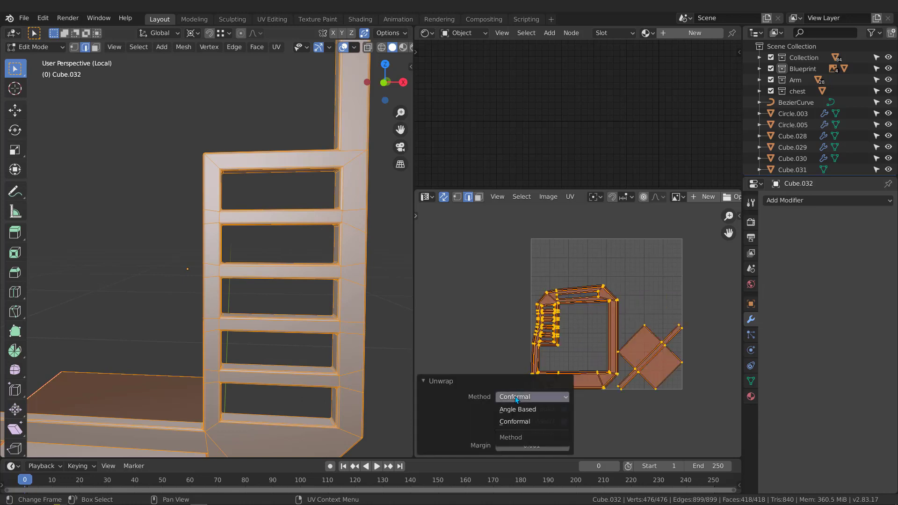
{"action": "left_click", "coordinate": [514, 421]}
{"action": "scroll", "coordinate": [542, 312], "scroll_direction": "up", "scroll_amount": 7}
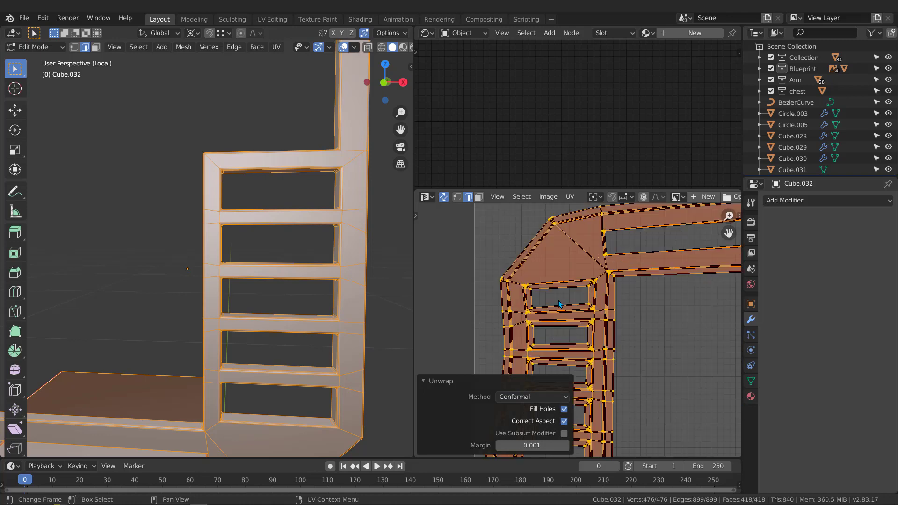
{"action": "scroll", "coordinate": [509, 271], "scroll_direction": "down", "scroll_amount": 3}
{"action": "middle_click_drag", "start_coordinate": [525, 287], "coordinate": [517, 267]}
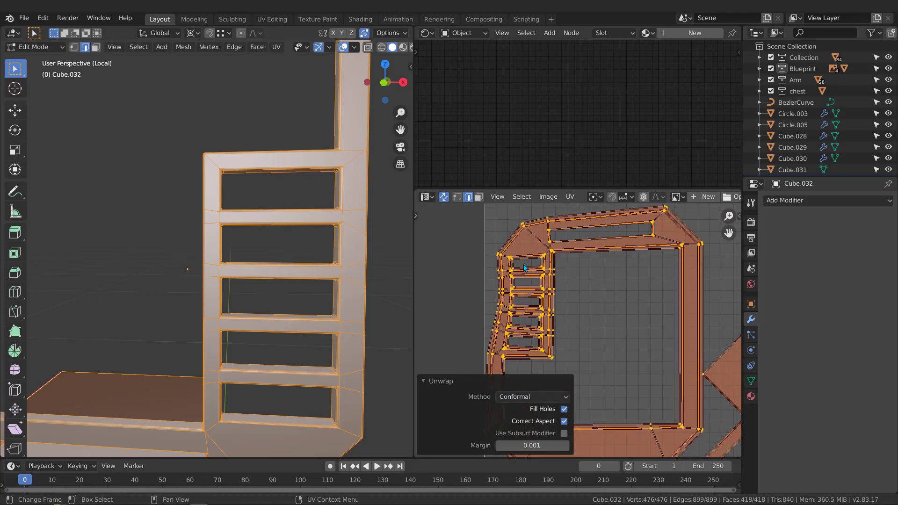
{"action": "scroll", "coordinate": [524, 267], "scroll_direction": "up", "scroll_amount": 3}
Select the front inner edge loops of all five ladder slots and mark them as seams.
{"action": "middle_click_drag", "start_coordinate": [232, 236], "coordinate": [291, 197]}
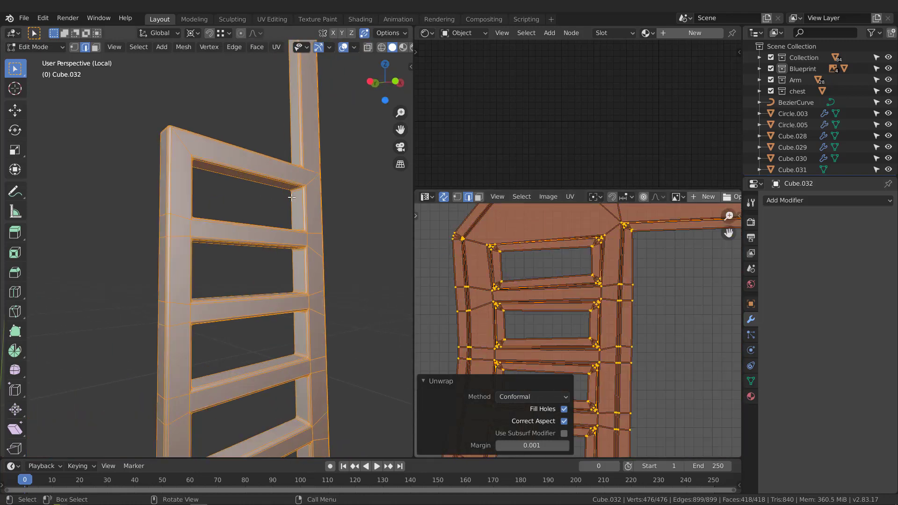
{"action": "scroll", "coordinate": [292, 198], "scroll_direction": "up", "scroll_amount": 5}
{"action": "left_click", "coordinate": [302, 200], "text": "alt"}
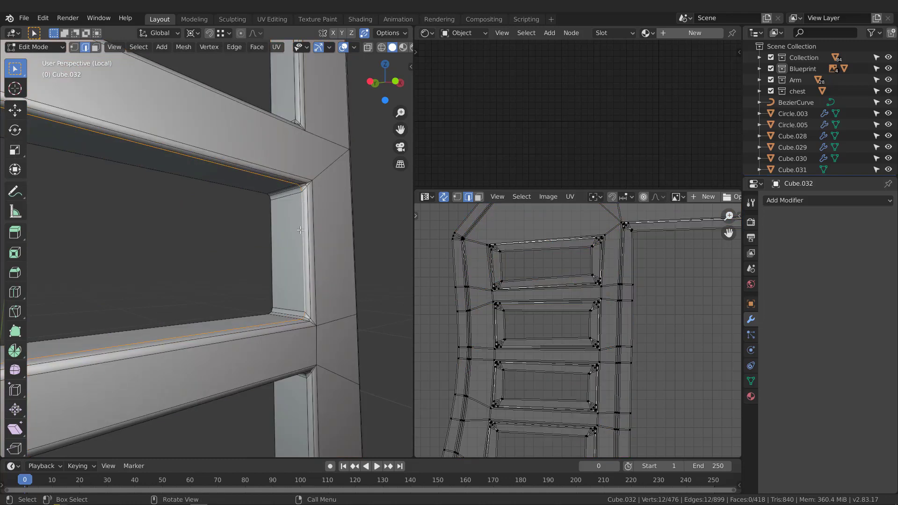
{"action": "scroll", "coordinate": [301, 200], "scroll_direction": "down", "scroll_amount": 3}
{"action": "scroll", "coordinate": [302, 321], "scroll_direction": "up", "scroll_amount": 3}
{"action": "left_click", "coordinate": [302, 308], "text": "alt+shift"}
{"action": "scroll", "coordinate": [302, 308], "scroll_direction": "down", "scroll_amount": 1}
{"action": "scroll", "coordinate": [302, 308], "scroll_direction": "down", "scroll_amount": 3}
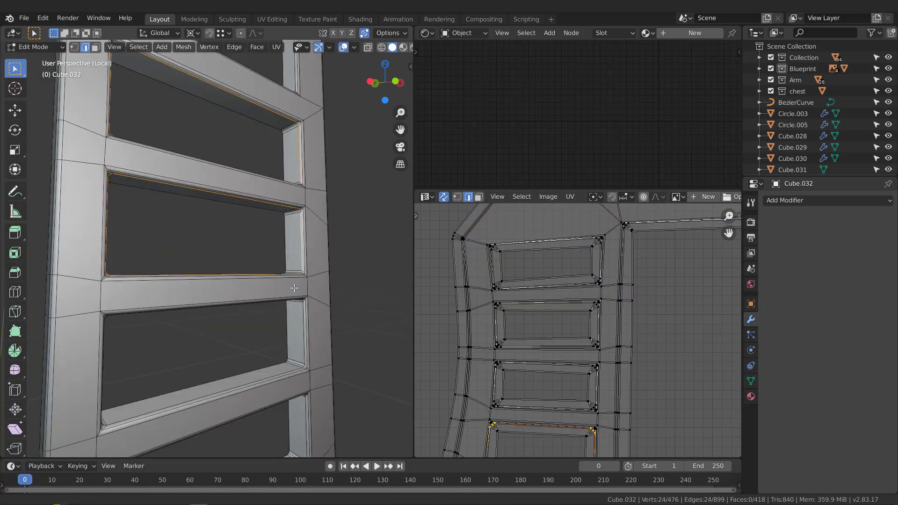
{"action": "scroll", "coordinate": [299, 308], "scroll_direction": "up", "scroll_amount": 3}
{"action": "scroll", "coordinate": [307, 318], "scroll_direction": "down", "scroll_amount": 3}
{"action": "scroll", "coordinate": [305, 319], "scroll_direction": "up", "scroll_amount": 3}
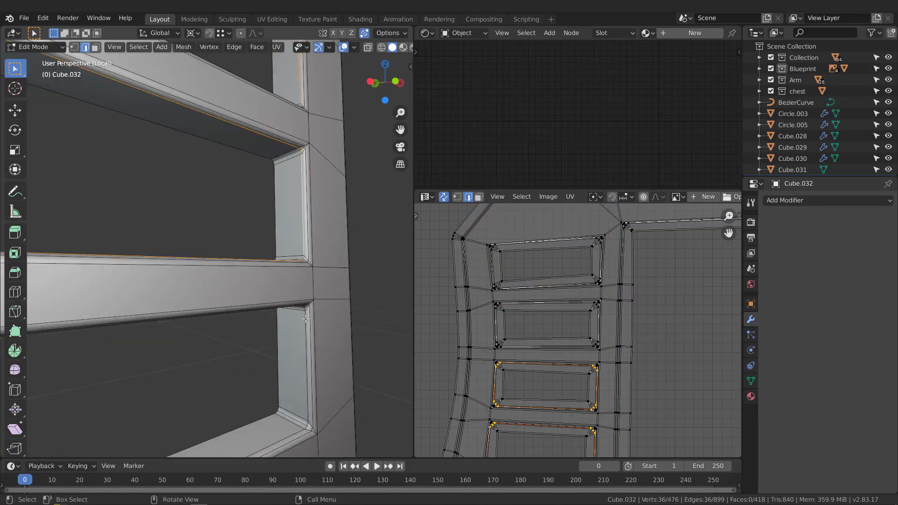
{"action": "scroll", "coordinate": [306, 324], "scroll_direction": "down", "scroll_amount": 3}
{"action": "scroll", "coordinate": [312, 310], "scroll_direction": "up", "scroll_amount": 3}
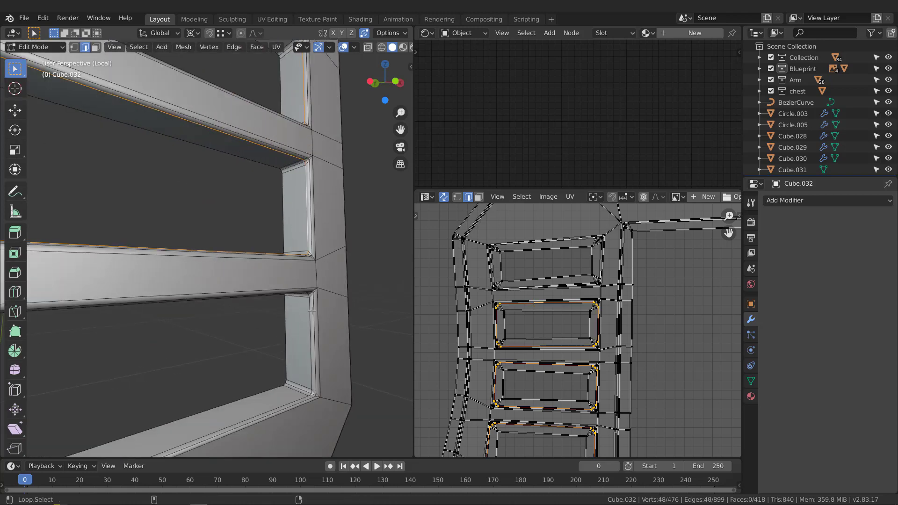
{"action": "left_click", "coordinate": [310, 313], "text": "alt+shift"}
{"action": "key", "text": "q"}
{"action": "left_click", "coordinate": [296, 313]}
{"action": "scroll", "coordinate": [297, 312], "scroll_direction": "down", "scroll_amount": 4}
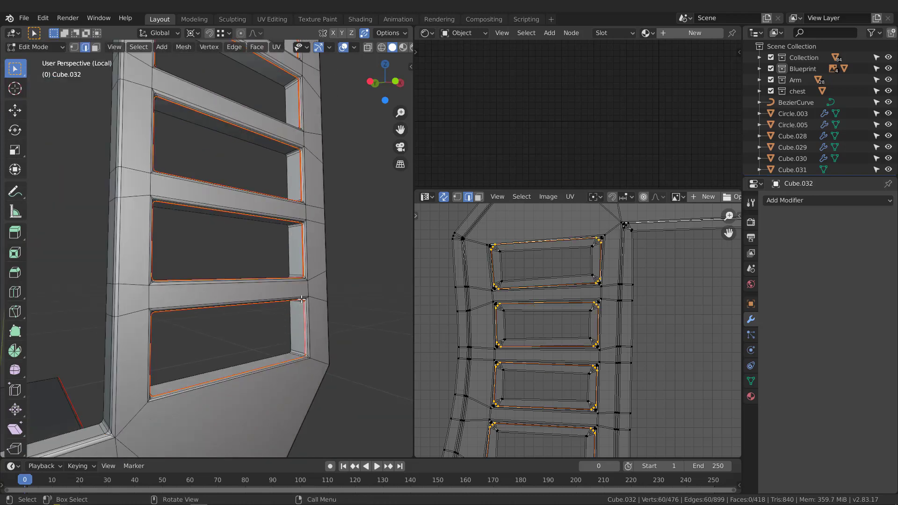
Select the short depth edges at one upper inner corner of each ladder slot and mark them as seams.
{"action": "scroll", "coordinate": [303, 308], "scroll_direction": "up", "scroll_amount": 4}
{"action": "left_click", "coordinate": [306, 291]}
{"action": "middle_click_drag", "start_coordinate": [306, 291], "coordinate": [296, 296]}
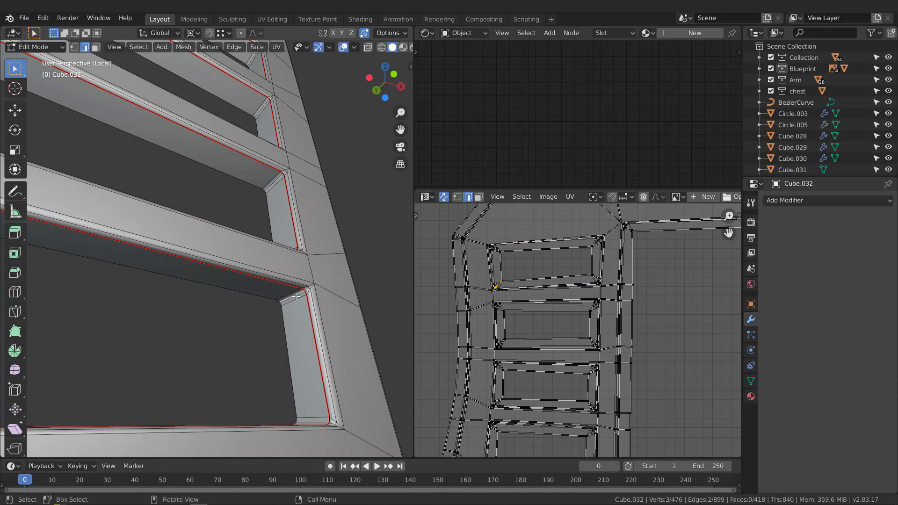
{"action": "scroll", "coordinate": [299, 305], "scroll_direction": "down", "scroll_amount": 3}
{"action": "scroll", "coordinate": [273, 237], "scroll_direction": "up", "scroll_amount": 3}
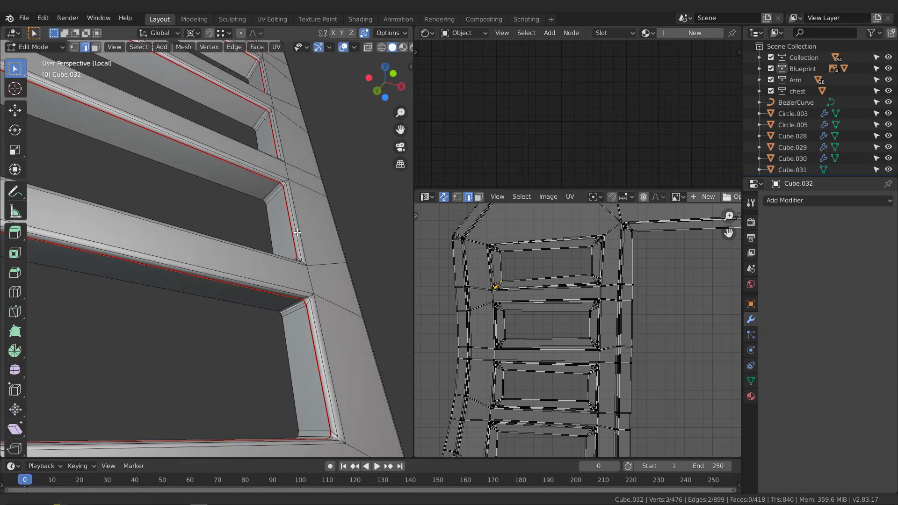
{"action": "scroll", "coordinate": [279, 211], "scroll_direction": "up", "scroll_amount": 2}
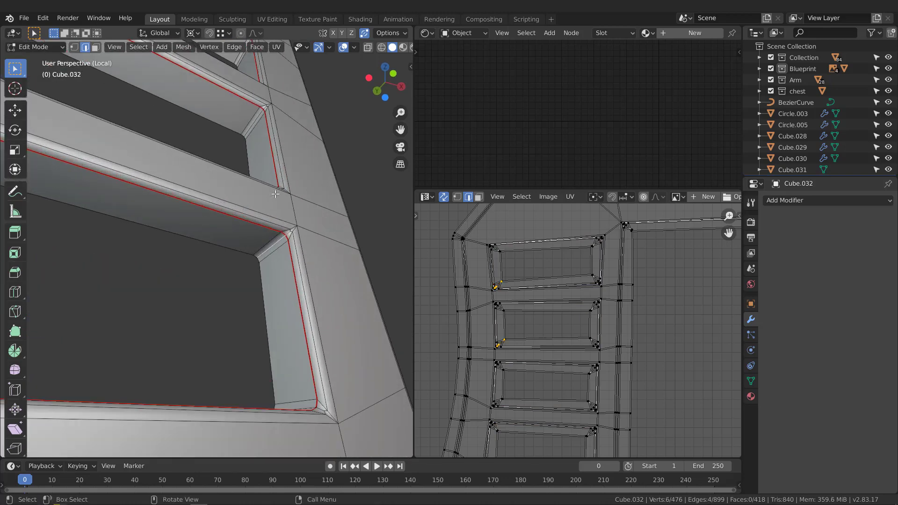
{"action": "scroll", "coordinate": [275, 194], "scroll_direction": "down", "scroll_amount": 3}
{"action": "scroll", "coordinate": [279, 244], "scroll_direction": "up", "scroll_amount": 3}
{"action": "scroll", "coordinate": [271, 177], "scroll_direction": "down", "scroll_amount": 2}
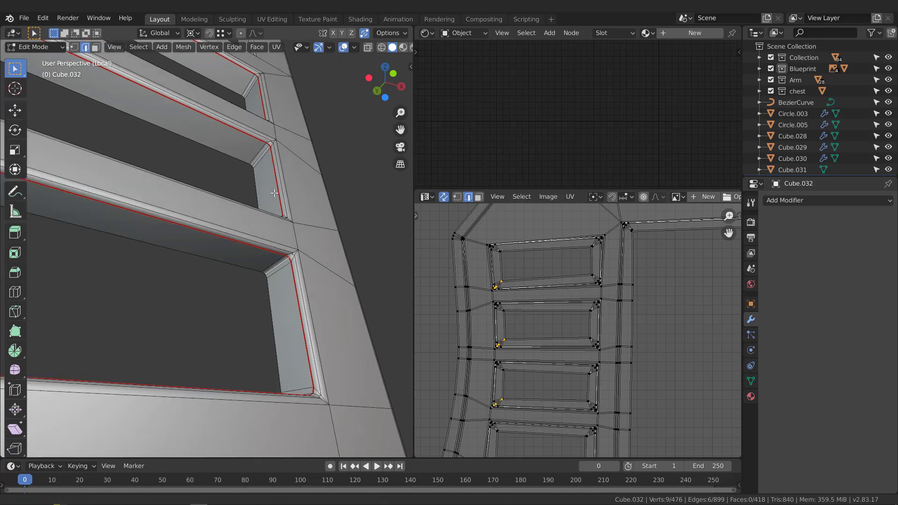
{"action": "scroll", "coordinate": [276, 208], "scroll_direction": "up", "scroll_amount": 3}
{"action": "scroll", "coordinate": [271, 196], "scroll_direction": "down", "scroll_amount": 3}
{"action": "scroll", "coordinate": [276, 207], "scroll_direction": "up", "scroll_amount": 3}
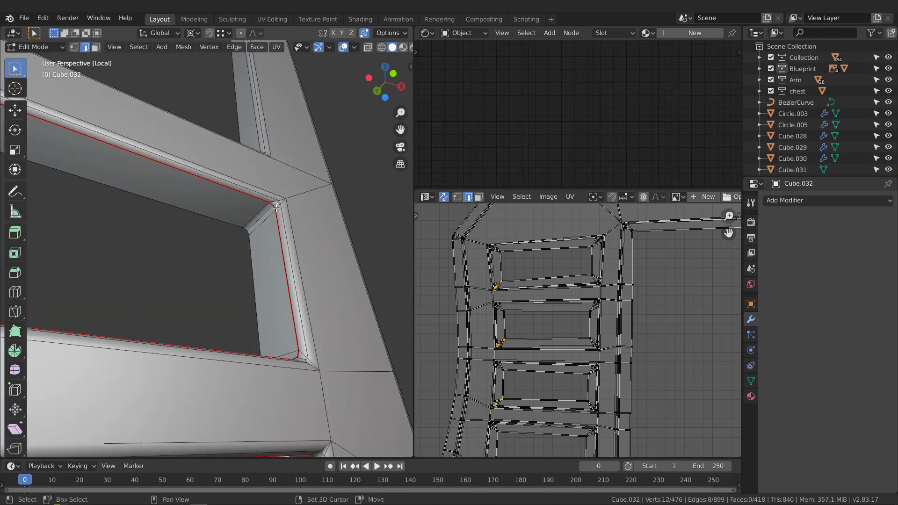
{"action": "left_click", "coordinate": [265, 211], "text": "alt+shift"}
{"action": "key", "text": "q"}
{"action": "left_click", "coordinate": [263, 217]}
{"action": "scroll", "coordinate": [258, 219], "scroll_direction": "down", "scroll_amount": 7}
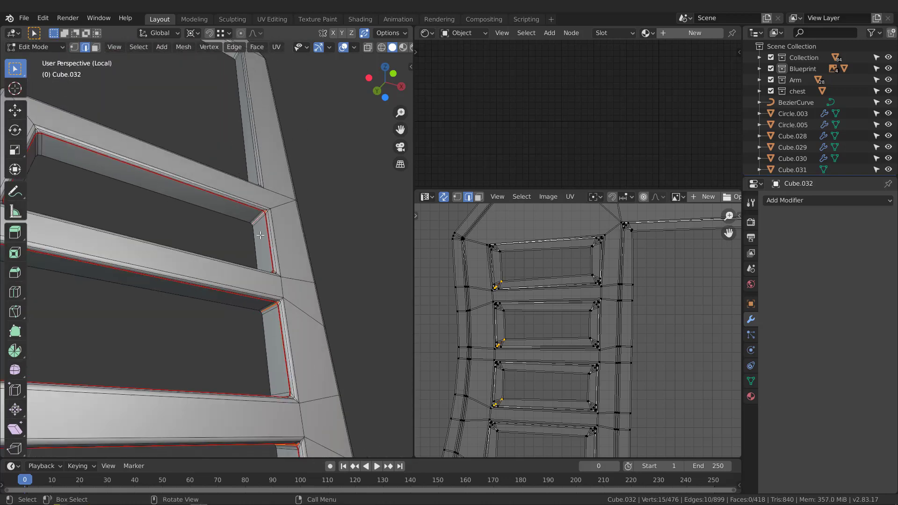
Select the whole frame mesh and unwrap it again using the new slot seams and the Conformal method.
{"action": "key", "text": "a"}
{"action": "middle_click_drag", "start_coordinate": [552, 325], "coordinate": [560, 312]}
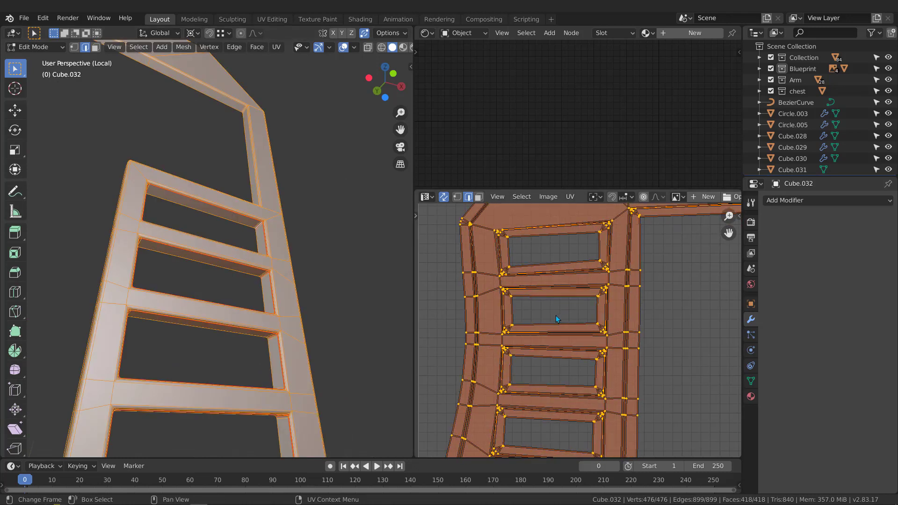
{"action": "key", "text": "u"}
{"action": "scroll", "coordinate": [530, 307], "scroll_direction": "down", "scroll_amount": 11}
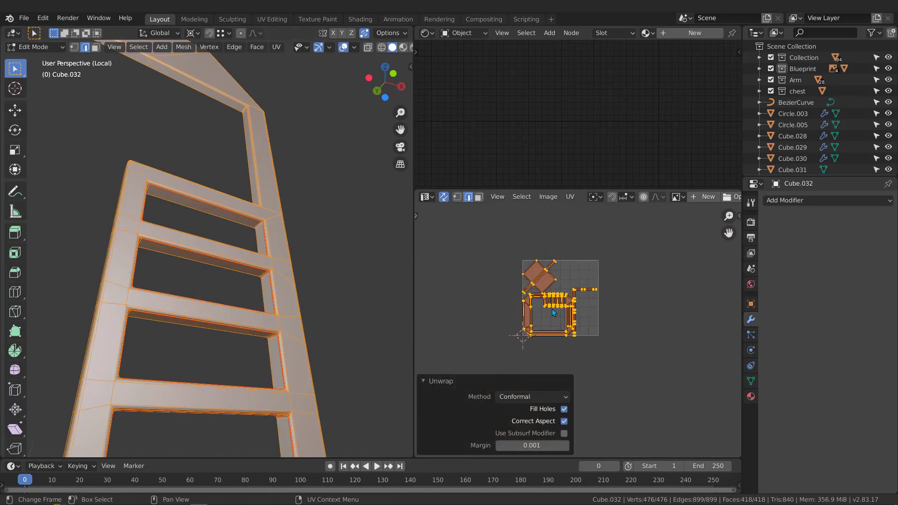
{"action": "scroll", "coordinate": [552, 313], "scroll_direction": "up", "scroll_amount": 6}
{"action": "scroll", "coordinate": [573, 266], "scroll_direction": "down", "scroll_amount": 3}
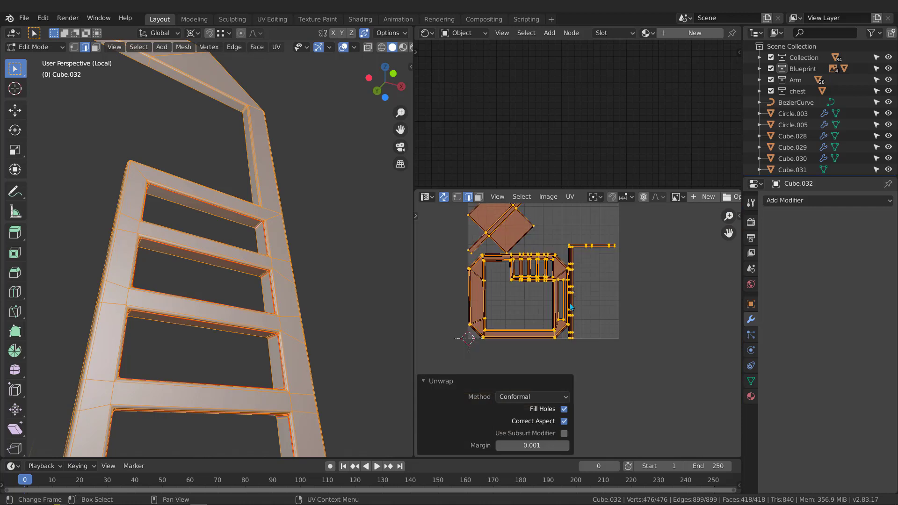
{"action": "scroll", "coordinate": [546, 231], "scroll_direction": "up", "scroll_amount": 3}
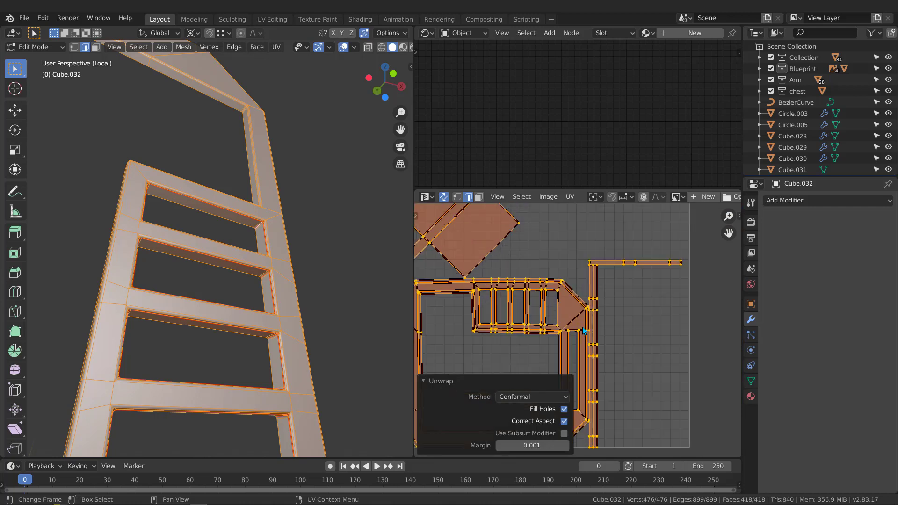
{"action": "scroll", "coordinate": [240, 207], "scroll_direction": "down", "scroll_amount": 5}
Examine the unwrapped frame and its UV layout from several angles, and return to Object Mode.
{"action": "middle_click_drag", "start_coordinate": [259, 247], "coordinate": [231, 279]}
{"action": "scroll", "coordinate": [173, 263], "scroll_direction": "down", "scroll_amount": 4}
{"action": "middle_click_drag", "start_coordinate": [172, 262], "coordinate": [253, 304], "text": "shift"}
{"action": "middle_click_drag", "start_coordinate": [253, 304], "coordinate": [246, 285]}
{"action": "scroll", "coordinate": [610, 296], "scroll_direction": "down", "scroll_amount": 3}
{"action": "scroll", "coordinate": [603, 300], "scroll_direction": "up", "scroll_amount": 2}
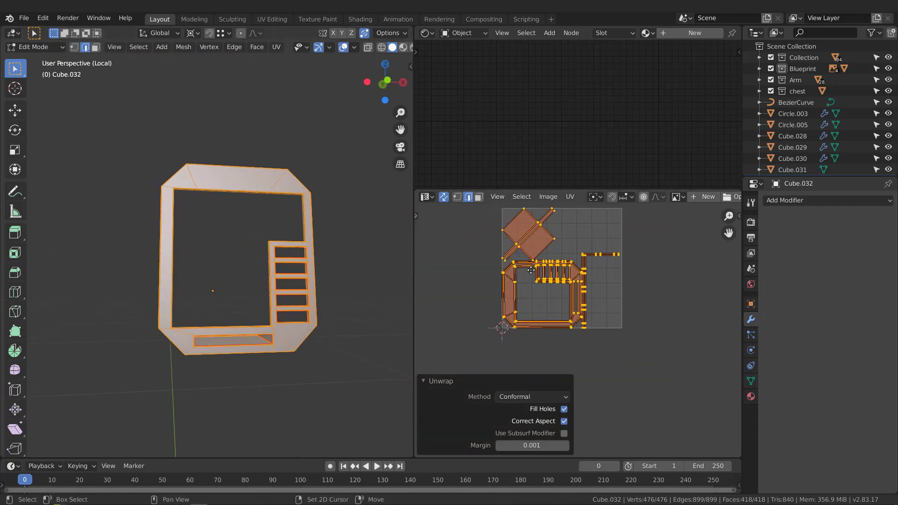
{"action": "scroll", "coordinate": [584, 318], "scroll_direction": "up", "scroll_amount": 3}
{"action": "scroll", "coordinate": [583, 314], "scroll_direction": "down", "scroll_amount": 4}
{"action": "middle_click_drag", "start_coordinate": [274, 297], "coordinate": [283, 303]}
{"action": "key", "text": "Tab"}
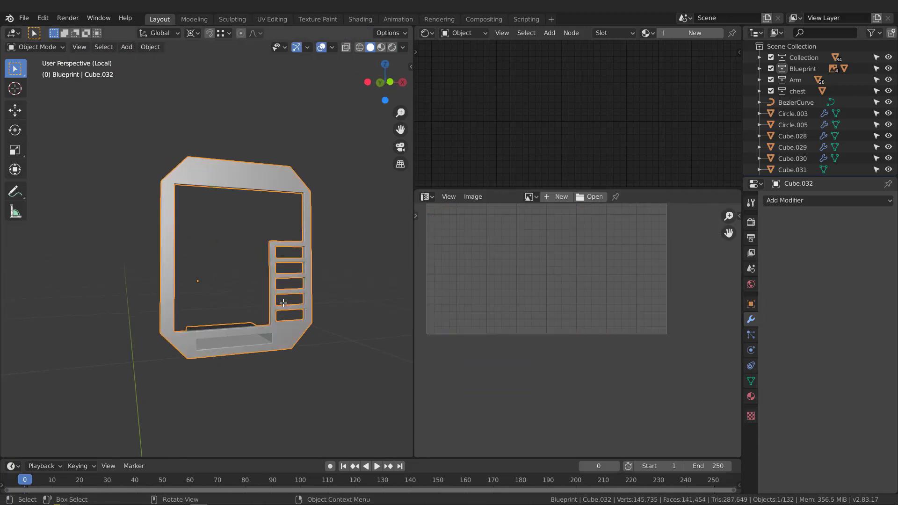
Assign the Checker material to the frame and examine its checker pattern in Material Preview shading.
{"action": "left_click", "coordinate": [650, 32]}
{"action": "left_click", "coordinate": [664, 54]}
{"action": "key", "text": "z"}
{"action": "left_click", "coordinate": [251, 332]}
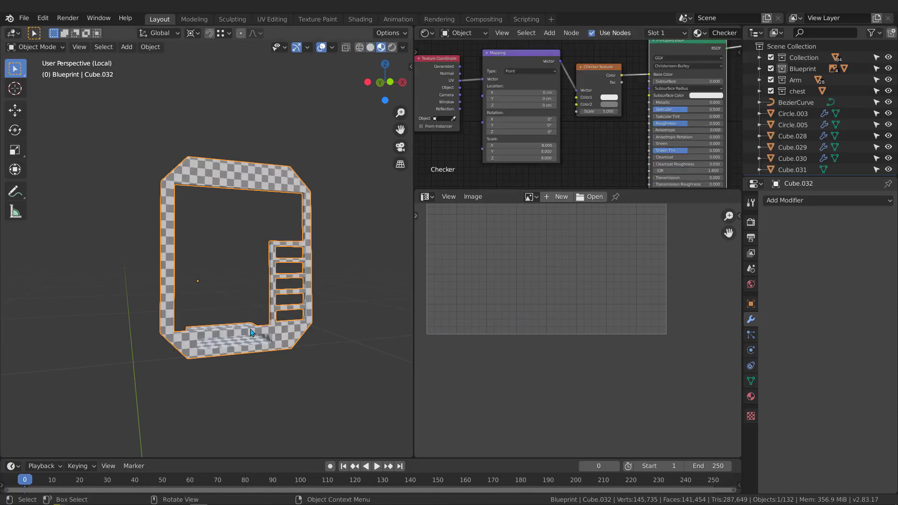
{"action": "scroll", "coordinate": [251, 332], "scroll_direction": "up", "scroll_amount": 3}
{"action": "middle_click_drag", "start_coordinate": [251, 332], "coordinate": [282, 275]}
Exit the frame's local view, isolate the five rectangular blocks that fill the ladder slots, and show them in Solid shading.
{"action": "key", "text": "KP_Divide"}
{"action": "scroll", "coordinate": [304, 305], "scroll_direction": "down", "scroll_amount": 2}
{"action": "scroll", "coordinate": [280, 275], "scroll_direction": "up", "scroll_amount": 6}
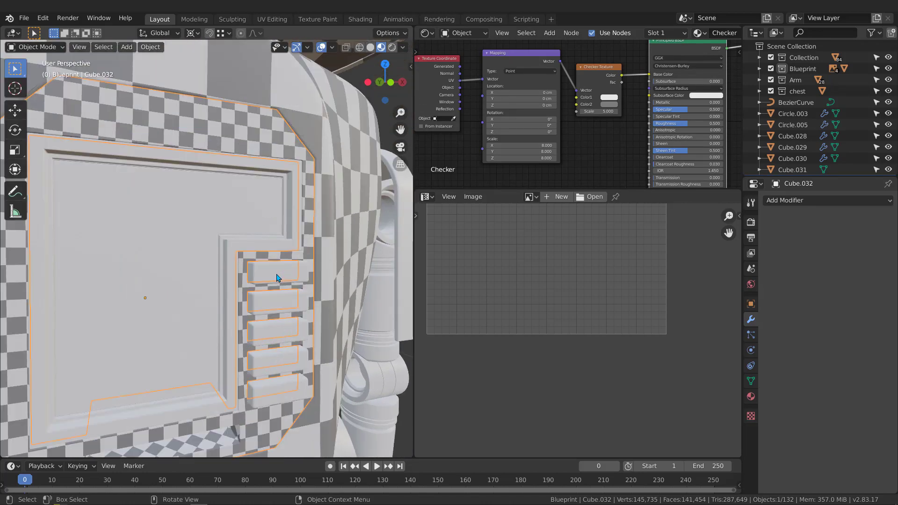
{"action": "left_click", "coordinate": [277, 277]}
{"action": "key", "text": "KP_Divide"}
{"action": "key", "text": "z"}
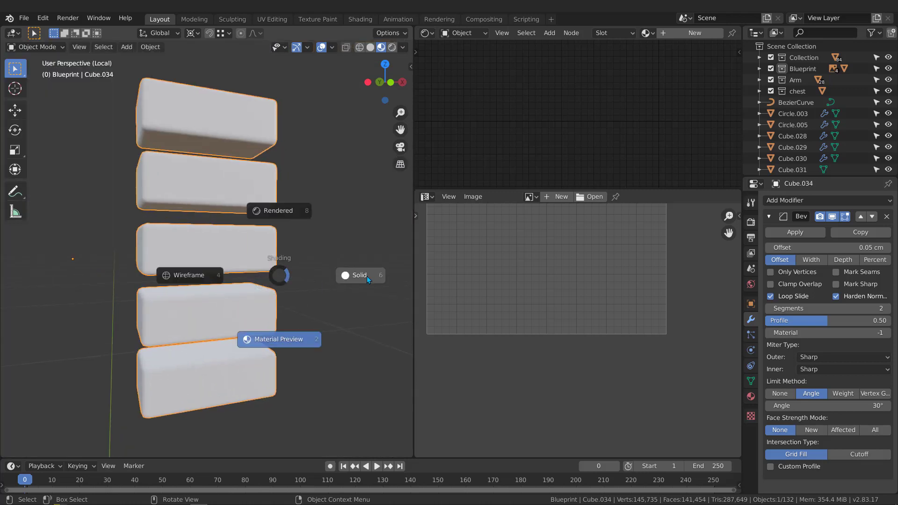
{"action": "left_click", "coordinate": [367, 276]}
Set the Bevel modifier's offset on the five blocks to 0.02 cm.
{"action": "scroll", "coordinate": [280, 277], "scroll_direction": "down", "scroll_amount": 4}
{"action": "mouse_move", "coordinate": [236, 286]}
{"action": "middle_mouse_down"}
{"action": "mouse_move", "coordinate": [375, 285]}
{"action": "mouse_move", "coordinate": [296, 300]}
{"action": "mouse_move", "coordinate": [290, 237]}
{"action": "middle_mouse_up"}
{"action": "scroll", "coordinate": [290, 237], "scroll_direction": "up", "scroll_amount": 4}
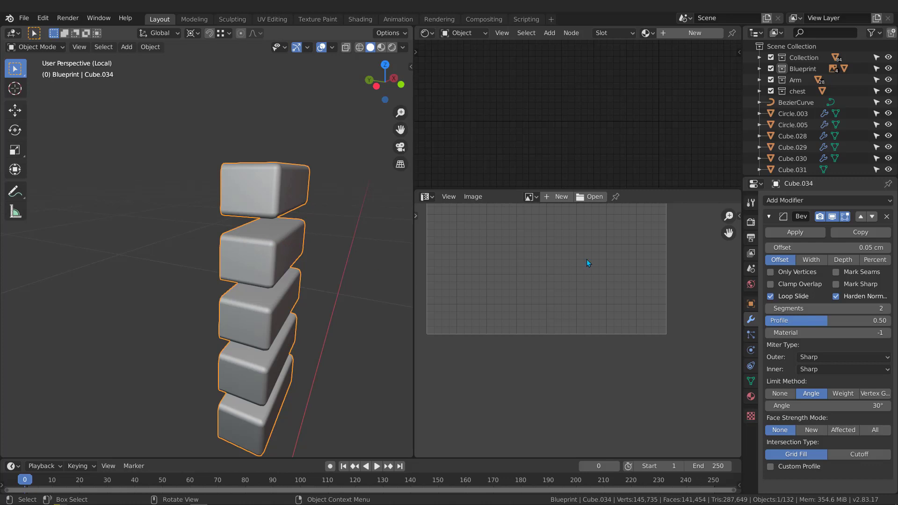
{"action": "middle_click_drag", "start_coordinate": [221, 241], "coordinate": [230, 241]}
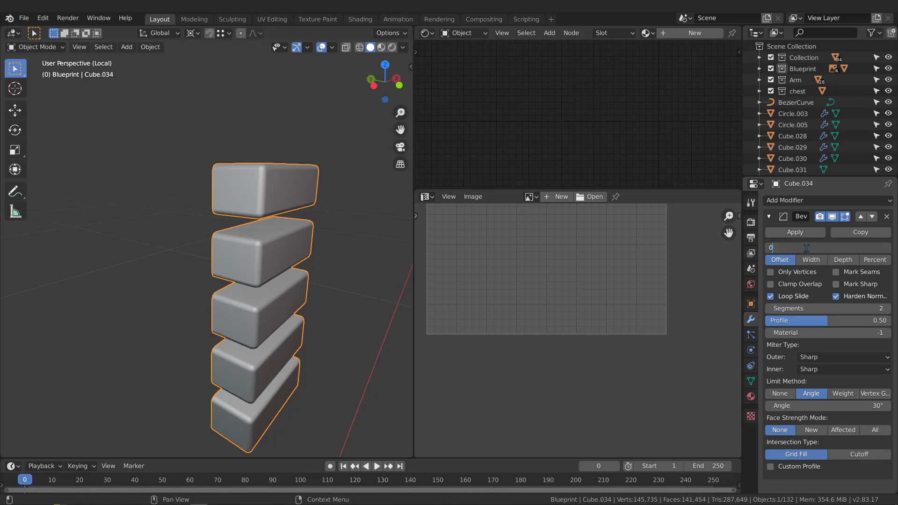
{"action": "key", "text": "Return"}
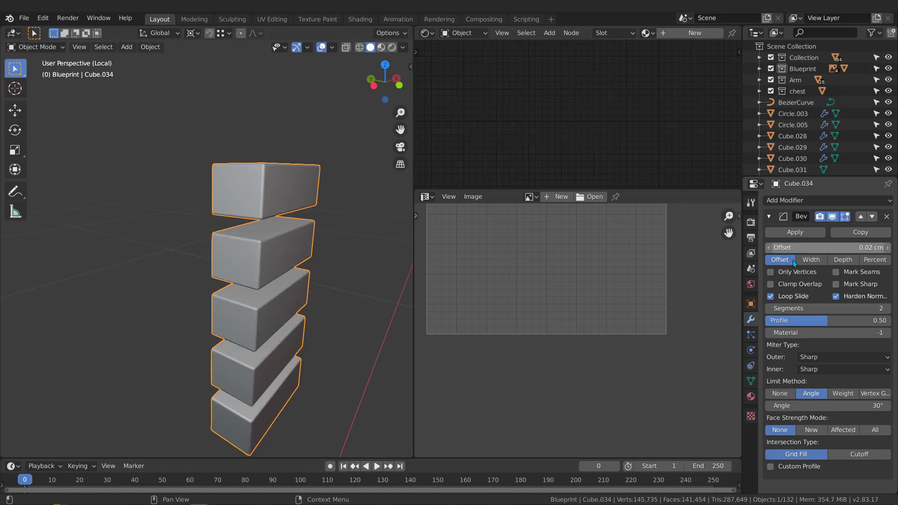
{"action": "middle_click_drag", "start_coordinate": [269, 283], "coordinate": [275, 282]}
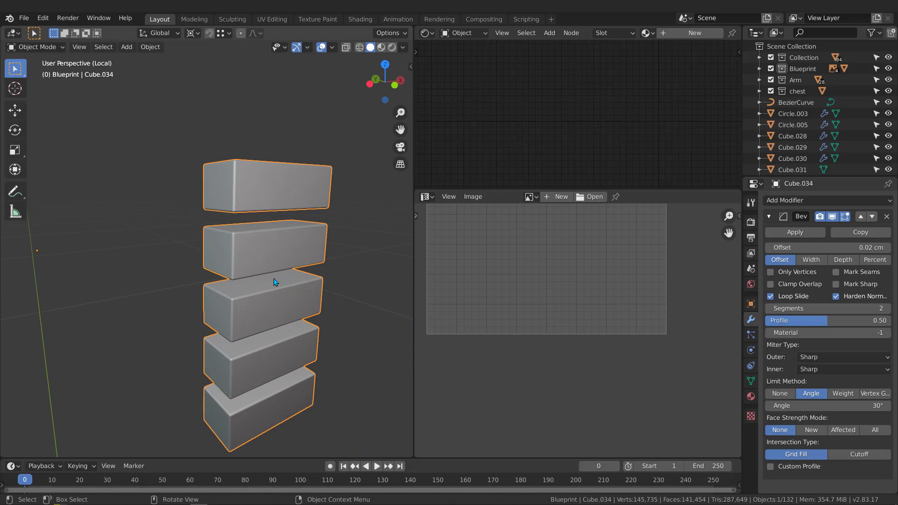
Check the blocks' mesh in Edit Mode, return to Object Mode and apply their Bevel modifier.
{"action": "key", "text": "Tab"}
{"action": "scroll", "coordinate": [230, 226], "scroll_direction": "up", "scroll_amount": 4}
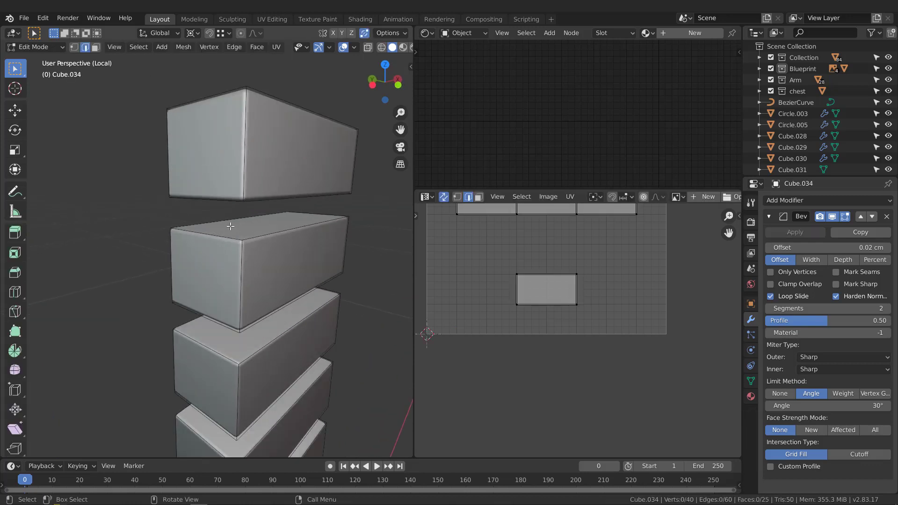
{"action": "scroll", "coordinate": [230, 227], "scroll_direction": "up", "scroll_amount": 1}
{"action": "mouse_move", "coordinate": [230, 226]}
{"action": "middle_mouse_down"}
{"action": "mouse_move", "coordinate": [276, 239]}
{"action": "mouse_move", "coordinate": [230, 235]}
{"action": "middle_mouse_up"}
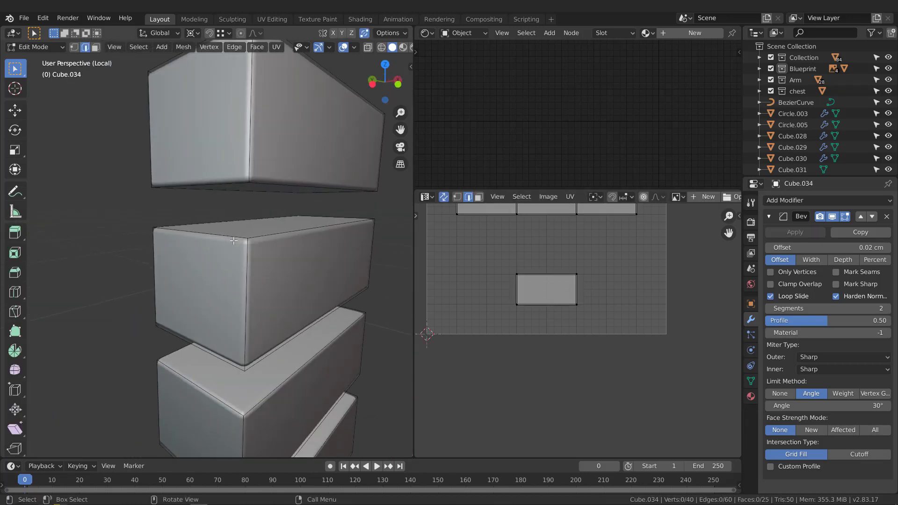
{"action": "key", "text": "Tab"}
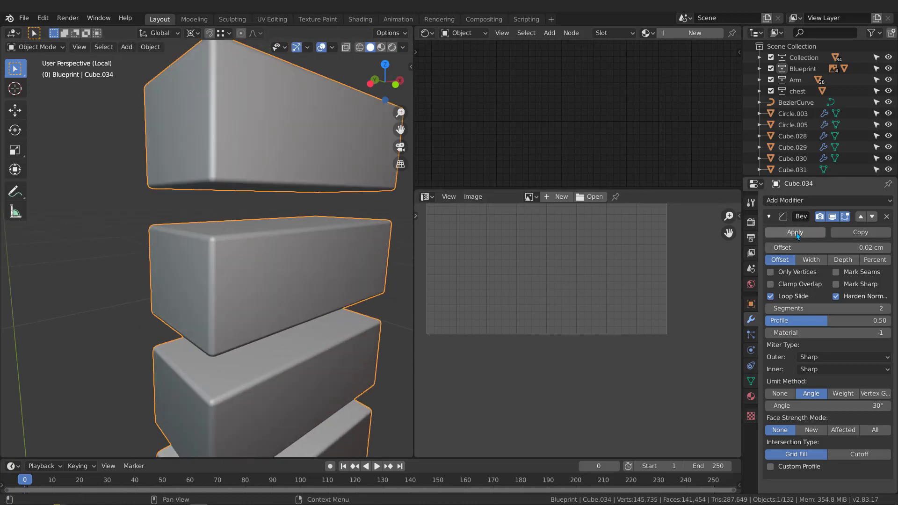
{"action": "left_click", "coordinate": [796, 232]}
In Edit Mode, mark the upper and lower short edges at both ends of the topmost block as seams.
{"action": "key", "text": "Tab"}
{"action": "middle_click_drag", "start_coordinate": [244, 261], "coordinate": [265, 277]}
{"action": "scroll", "coordinate": [268, 258], "scroll_direction": "up", "scroll_amount": 3}
{"action": "scroll", "coordinate": [270, 258], "scroll_direction": "down", "scroll_amount": 2}
{"action": "scroll", "coordinate": [285, 181], "scroll_direction": "up", "scroll_amount": 2}
{"action": "middle_click_drag", "start_coordinate": [270, 174], "coordinate": [253, 217]}
{"action": "left_click", "coordinate": [301, 286], "text": "alt"}
{"action": "left_click", "coordinate": [290, 277], "text": "alt+shift"}
{"action": "scroll", "coordinate": [271, 224], "scroll_direction": "up", "scroll_amount": 4}
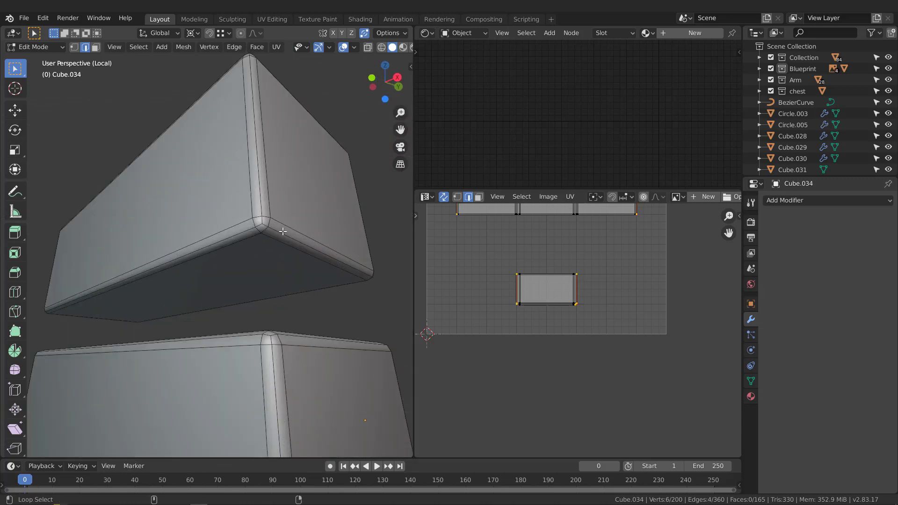
{"action": "middle_click_drag", "start_coordinate": [279, 177], "coordinate": [230, 242]}
{"action": "scroll", "coordinate": [241, 251], "scroll_direction": "down", "scroll_amount": 2}
{"action": "key", "text": "q"}
{"action": "left_click", "coordinate": [232, 243]}
Mark the upper and lower short edges at both ends of the second block from the top as seams.
{"action": "scroll", "coordinate": [232, 243], "scroll_direction": "down", "scroll_amount": 2}
{"action": "scroll", "coordinate": [230, 241], "scroll_direction": "up", "scroll_amount": 2}
{"action": "scroll", "coordinate": [259, 218], "scroll_direction": "up", "scroll_amount": 2}
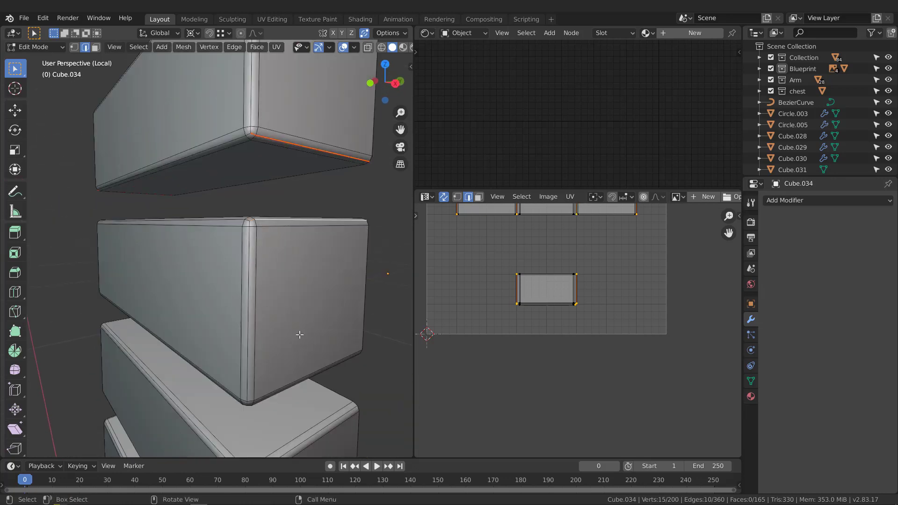
{"action": "middle_click_drag", "start_coordinate": [300, 335], "coordinate": [242, 278]}
{"action": "scroll", "coordinate": [242, 278], "scroll_direction": "up", "scroll_amount": 2}
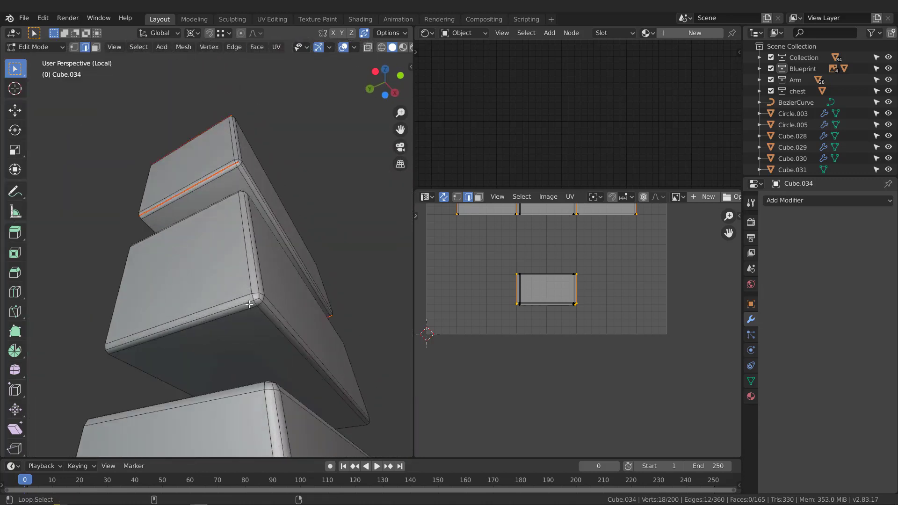
{"action": "middle_click_drag", "start_coordinate": [264, 210], "coordinate": [244, 269]}
{"action": "left_click", "coordinate": [265, 369]}
{"action": "scroll", "coordinate": [283, 367], "scroll_direction": "down", "scroll_amount": 6}
{"action": "scroll", "coordinate": [246, 255], "scroll_direction": "up", "scroll_amount": 2}
{"action": "scroll", "coordinate": [235, 236], "scroll_direction": "up", "scroll_amount": 3}
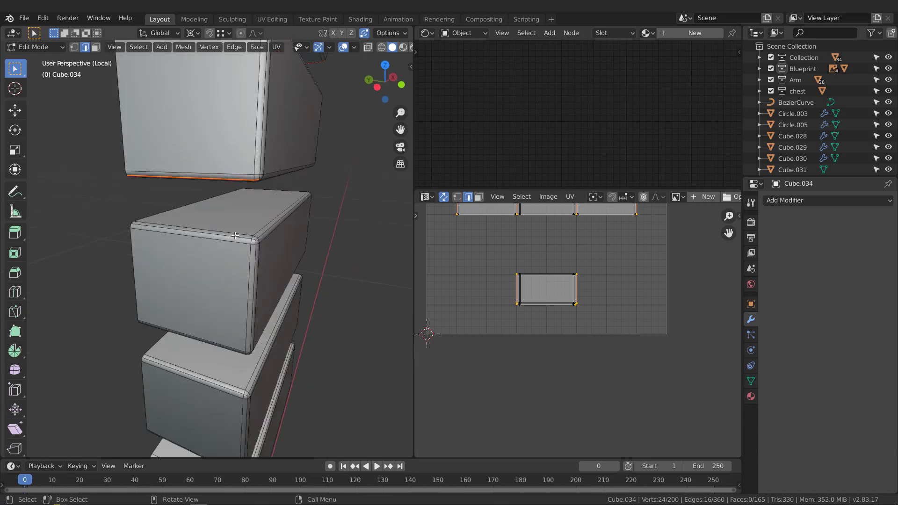
Mark the upper and lower short edges at both ends of the middle block as seams.
{"action": "scroll", "coordinate": [235, 235], "scroll_direction": "up", "scroll_amount": 2}
{"action": "left_click", "coordinate": [242, 237], "text": "alt+shift"}
{"action": "scroll", "coordinate": [263, 248], "scroll_direction": "down", "scroll_amount": 4}
{"action": "middle_click_drag", "start_coordinate": [285, 249], "coordinate": [206, 248]}
{"action": "middle_click_drag", "start_coordinate": [335, 247], "coordinate": [265, 196]}
{"action": "scroll", "coordinate": [268, 246], "scroll_direction": "up", "scroll_amount": 4}
{"action": "left_click", "coordinate": [263, 238], "text": "alt+shift"}
{"action": "scroll", "coordinate": [281, 280], "scroll_direction": "up", "scroll_amount": 3}
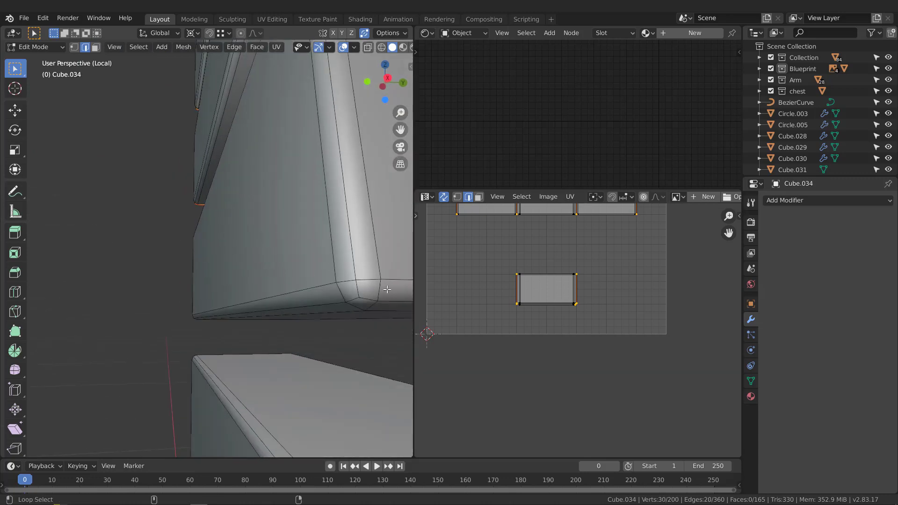
{"action": "left_click", "coordinate": [368, 293], "text": "alt+shift"}
{"action": "scroll", "coordinate": [228, 264], "scroll_direction": "down", "scroll_amount": 3}
{"action": "middle_click_drag", "start_coordinate": [172, 246], "coordinate": [248, 259]}
{"action": "scroll", "coordinate": [229, 210], "scroll_direction": "up", "scroll_amount": 2}
{"action": "left_click", "coordinate": [229, 203], "text": "alt+shift"}
{"action": "key", "text": "q"}
{"action": "left_click", "coordinate": [229, 202]}
Mark the fourth block's upper and lower short edges at both ends as seams, widening the 3D viewport for a better view.
{"action": "scroll", "coordinate": [234, 234], "scroll_direction": "down", "scroll_amount": 2}
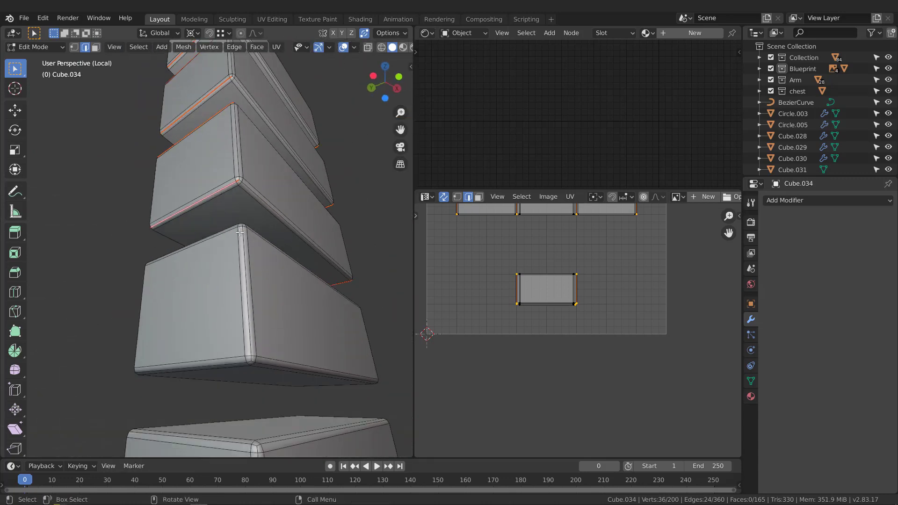
{"action": "scroll", "coordinate": [260, 272], "scroll_direction": "up", "scroll_amount": 2}
{"action": "middle_click_drag", "start_coordinate": [263, 181], "coordinate": [272, 238]}
{"action": "scroll", "coordinate": [269, 248], "scroll_direction": "down", "scroll_amount": 4}
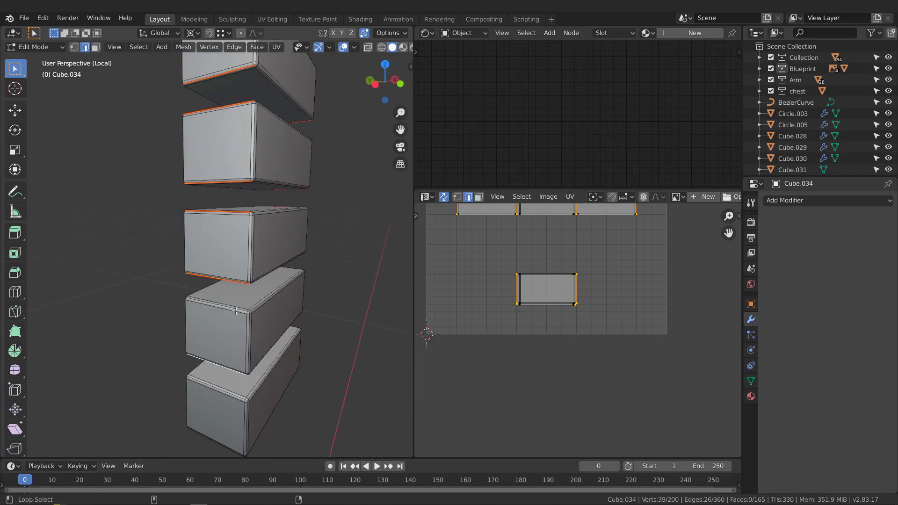
{"action": "left_click", "coordinate": [235, 309], "text": "alt+shift"}
{"action": "middle_click_drag", "start_coordinate": [236, 307], "coordinate": [205, 281]}
{"action": "scroll", "coordinate": [215, 274], "scroll_direction": "up", "scroll_amount": 3}
{"action": "middle_click_drag", "start_coordinate": [336, 343], "coordinate": [348, 297]}
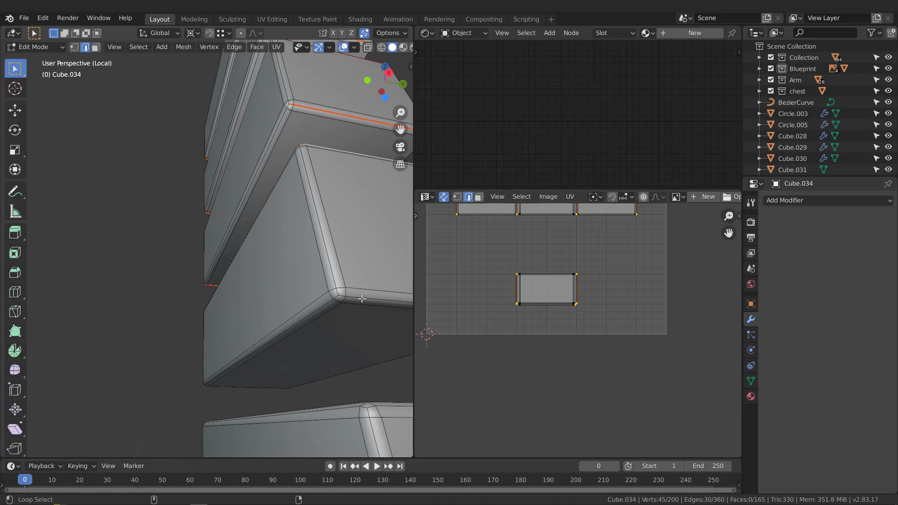
{"action": "left_click_drag", "start_coordinate": [413, 297], "coordinate": [613, 285]}
{"action": "scroll", "coordinate": [307, 268], "scroll_direction": "down", "scroll_amount": 6}
{"action": "middle_click_drag", "start_coordinate": [318, 274], "coordinate": [363, 324]}
{"action": "scroll", "coordinate": [378, 314], "scroll_direction": "up", "scroll_amount": 2}
{"action": "left_click", "coordinate": [355, 311]}
{"action": "scroll", "coordinate": [393, 326], "scroll_direction": "down", "scroll_amount": 2}
{"action": "scroll", "coordinate": [383, 355], "scroll_direction": "up", "scroll_amount": 4}
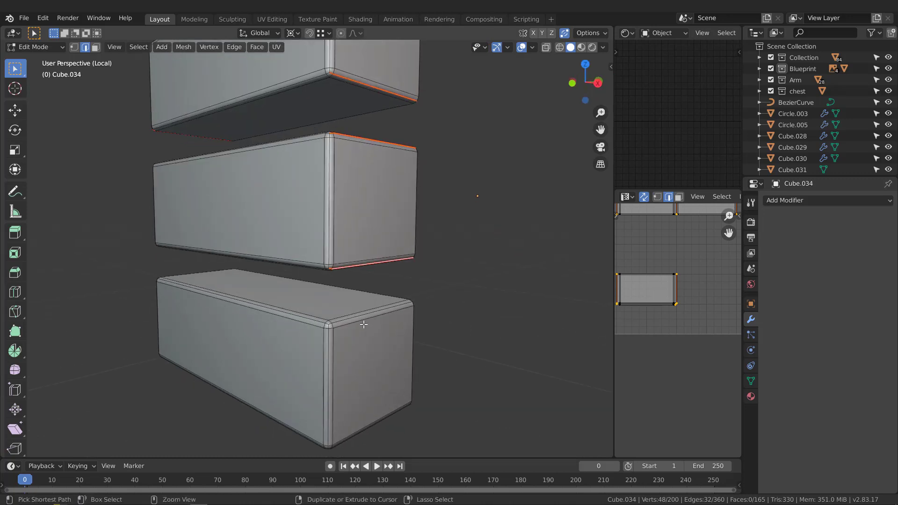
Maximize the 3D viewport and mark the upper and lower short edges at one end of the lowest block as seams.
{"action": "key", "text": "ctrl+space"}
{"action": "scroll", "coordinate": [365, 323], "scroll_direction": "down", "scroll_amount": 5}
{"action": "middle_click_drag", "start_coordinate": [421, 333], "coordinate": [470, 353]}
{"action": "middle_click_drag", "start_coordinate": [470, 353], "coordinate": [384, 303], "text": "shift"}
{"action": "scroll", "coordinate": [426, 309], "scroll_direction": "up", "scroll_amount": 5}
{"action": "scroll", "coordinate": [420, 303], "scroll_direction": "up", "scroll_amount": 2}
{"action": "left_click", "coordinate": [420, 288], "text": "alt+shift"}
{"action": "scroll", "coordinate": [418, 291], "scroll_direction": "down", "scroll_amount": 4}
{"action": "scroll", "coordinate": [393, 280], "scroll_direction": "down", "scroll_amount": 5}
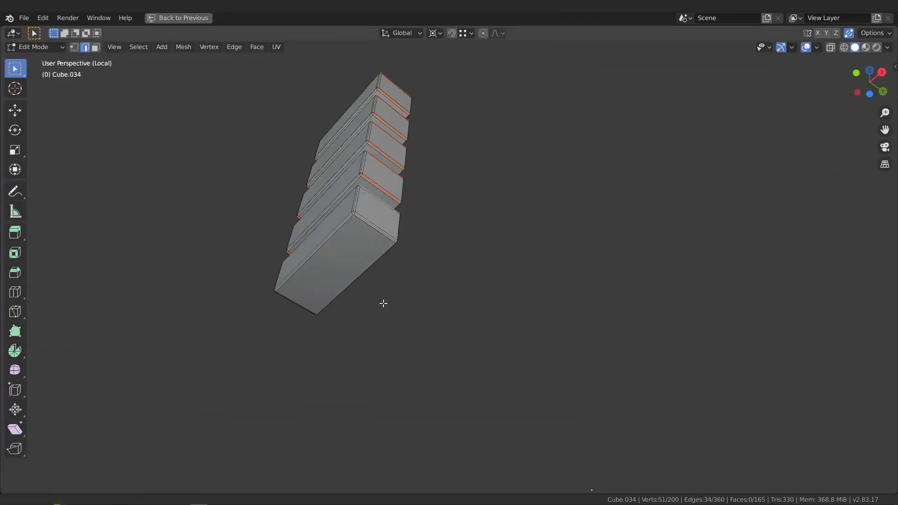
{"action": "scroll", "coordinate": [365, 278], "scroll_direction": "up", "scroll_amount": 3}
{"action": "left_click", "coordinate": [359, 271], "text": "alt+shift"}
{"action": "scroll", "coordinate": [360, 271], "scroll_direction": "down", "scroll_amount": 3}
{"action": "middle_click_drag", "start_coordinate": [360, 271], "coordinate": [341, 308]}
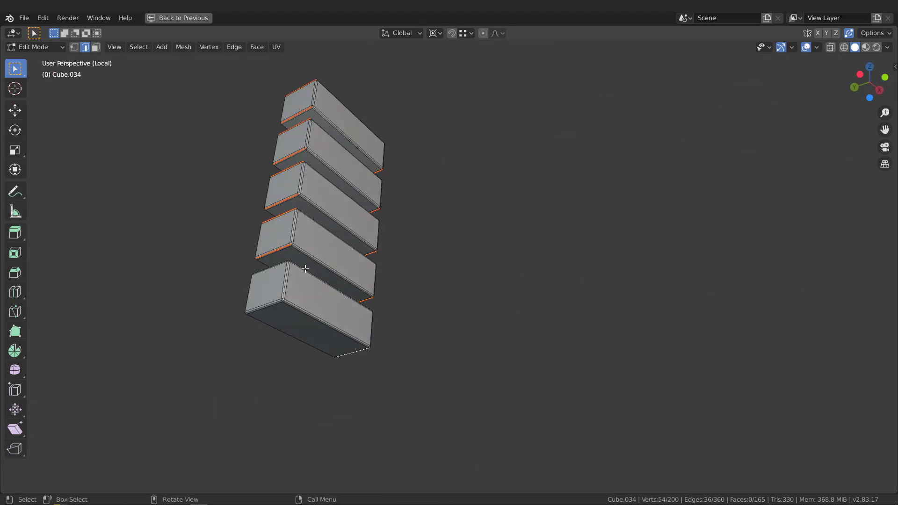
Mark the two short edges at the lowest block's opposite end as seams and restore the multi-editor layout.
{"action": "scroll", "coordinate": [325, 336], "scroll_direction": "up", "scroll_amount": 5}
{"action": "scroll", "coordinate": [380, 266], "scroll_direction": "down", "scroll_amount": 2}
{"action": "middle_click_drag", "start_coordinate": [380, 266], "coordinate": [375, 309]}
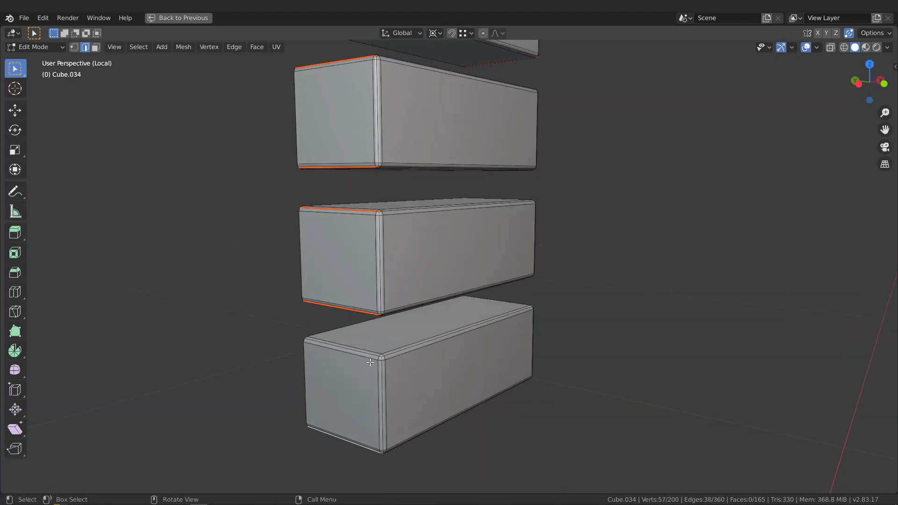
{"action": "scroll", "coordinate": [369, 359], "scroll_direction": "up", "scroll_amount": 3}
{"action": "key", "text": "q"}
{"action": "left_click", "coordinate": [365, 342]}
{"action": "scroll", "coordinate": [365, 342], "scroll_direction": "down", "scroll_amount": 4}
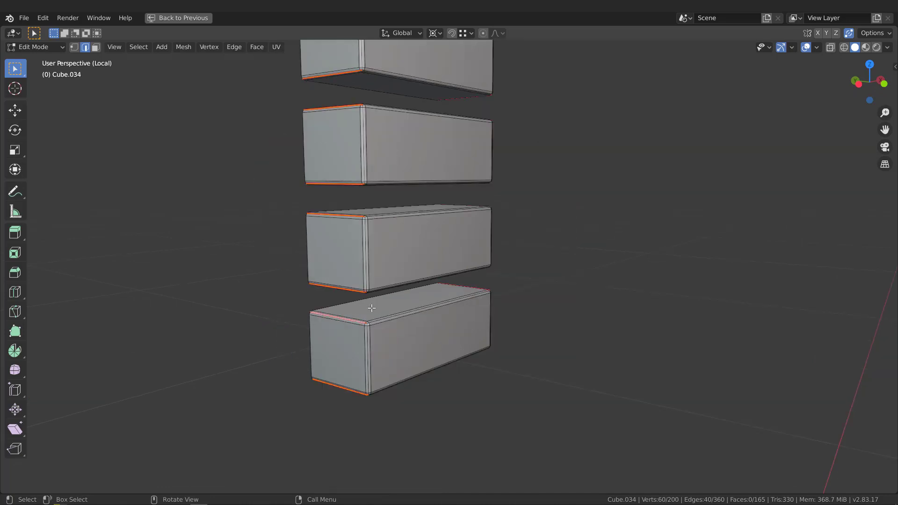
{"action": "key", "text": "ctrl+space"}
Select the entire mesh of the five blocks, unwrap it along the new seams, and return to Object Mode.
{"action": "scroll", "coordinate": [367, 307], "scroll_direction": "down", "scroll_amount": 3}
{"action": "middle_click_drag", "start_coordinate": [385, 284], "coordinate": [476, 308]}
{"action": "scroll", "coordinate": [461, 326], "scroll_direction": "up", "scroll_amount": 5}
{"action": "key", "text": "a"}
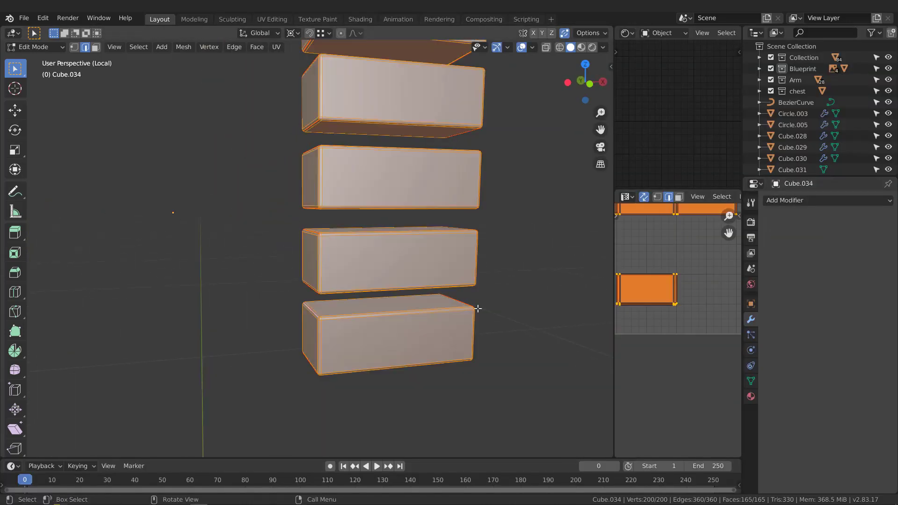
{"action": "middle_click_drag", "start_coordinate": [661, 283], "coordinate": [684, 290]}
{"action": "key", "text": "u"}
{"action": "scroll", "coordinate": [670, 287], "scroll_direction": "down", "scroll_amount": 6}
{"action": "scroll", "coordinate": [684, 289], "scroll_direction": "up", "scroll_amount": 3}
{"action": "middle_click_drag", "start_coordinate": [398, 292], "coordinate": [393, 290]}
{"action": "key", "text": "Tab"}
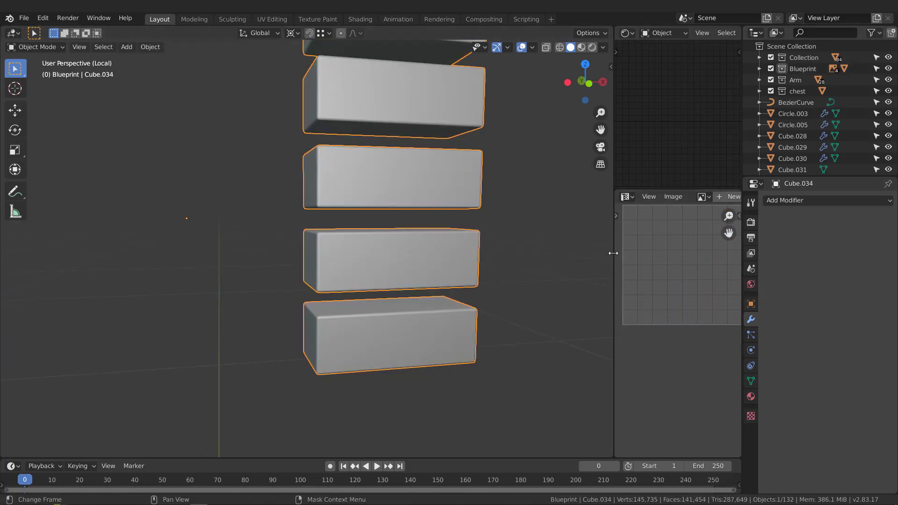
Enlarge the node and UV editors, assign the Checker material to the blocks, and inspect them in Material Preview shading.
{"action": "left_click_drag", "start_coordinate": [612, 256], "coordinate": [442, 255]}
{"action": "left_click", "coordinate": [676, 33]}
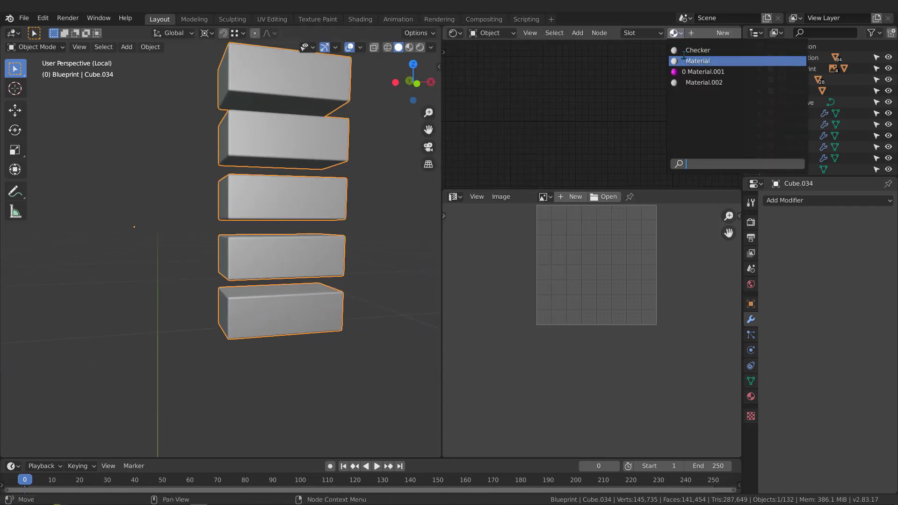
{"action": "left_click", "coordinate": [697, 60]}
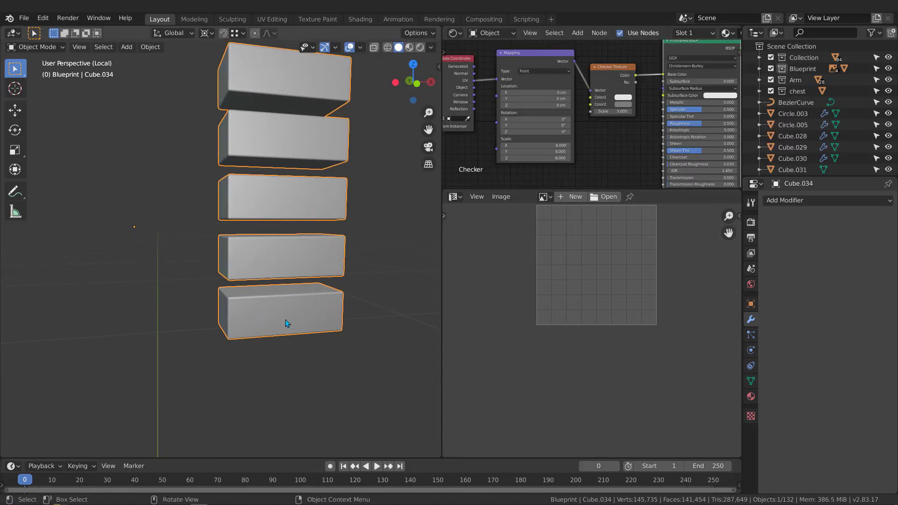
{"action": "middle_click_drag", "start_coordinate": [280, 262], "coordinate": [287, 338]}
{"action": "middle_click_drag", "start_coordinate": [287, 265], "coordinate": [289, 331]}
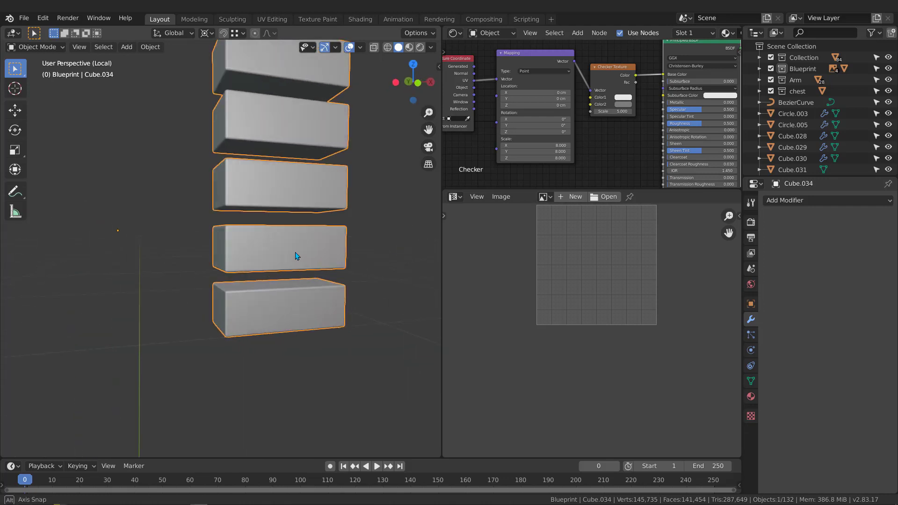
{"action": "key", "text": "z"}
{"action": "left_click", "coordinate": [293, 284]}
{"action": "middle_click_drag", "start_coordinate": [291, 234], "coordinate": [260, 302]}
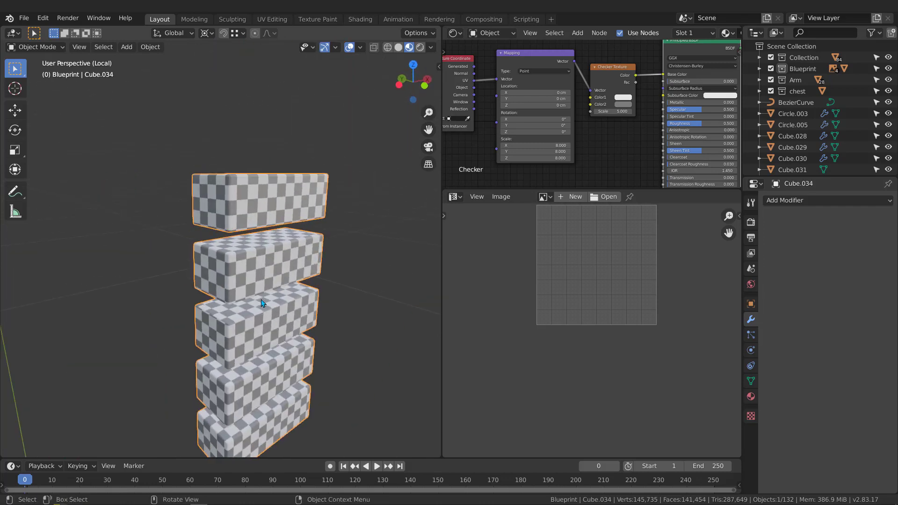
Exit the blocks' local view, select the recessed L-shaped panel inside the frame and isolate it.
{"action": "key", "text": "KP_Divide"}
{"action": "scroll", "coordinate": [273, 239], "scroll_direction": "up", "scroll_amount": 3}
{"action": "middle_click_drag", "start_coordinate": [256, 236], "coordinate": [274, 246]}
{"action": "left_click", "coordinate": [260, 237]}
{"action": "key", "text": "KP_Divide"}
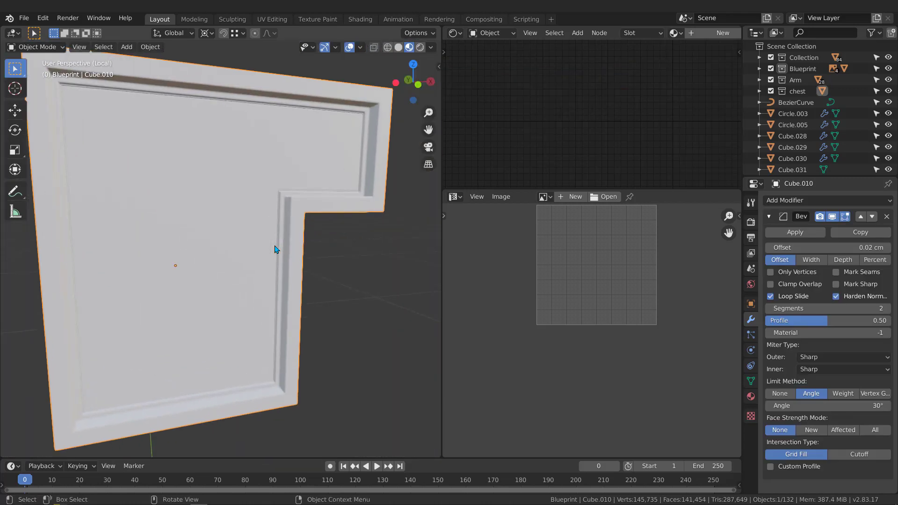
Inspect the panel's inner bevelled corner, enter Edit Mode and turn off the Bevel modifier's viewport display.
{"action": "scroll", "coordinate": [328, 202], "scroll_direction": "up", "scroll_amount": 4}
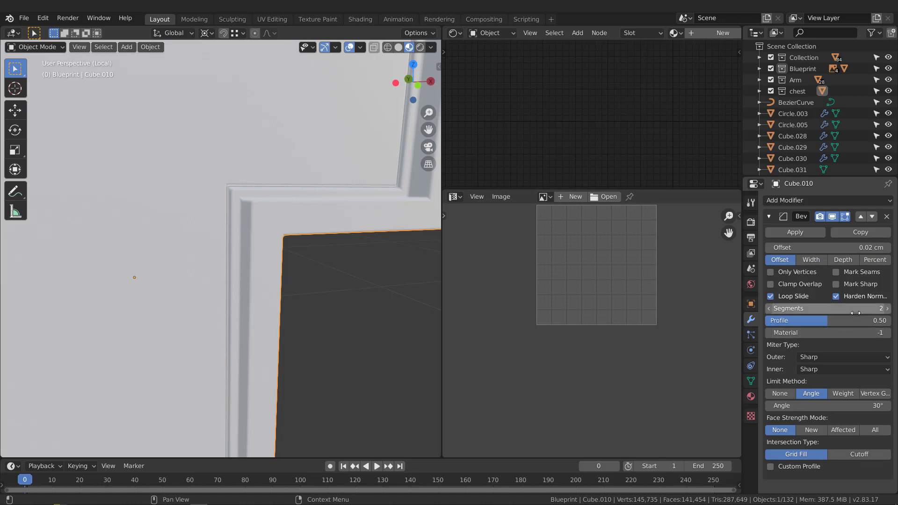
{"action": "middle_click_drag", "start_coordinate": [311, 208], "coordinate": [341, 114]}
{"action": "scroll", "coordinate": [302, 206], "scroll_direction": "down", "scroll_amount": 3}
{"action": "scroll", "coordinate": [340, 114], "scroll_direction": "up", "scroll_amount": 4}
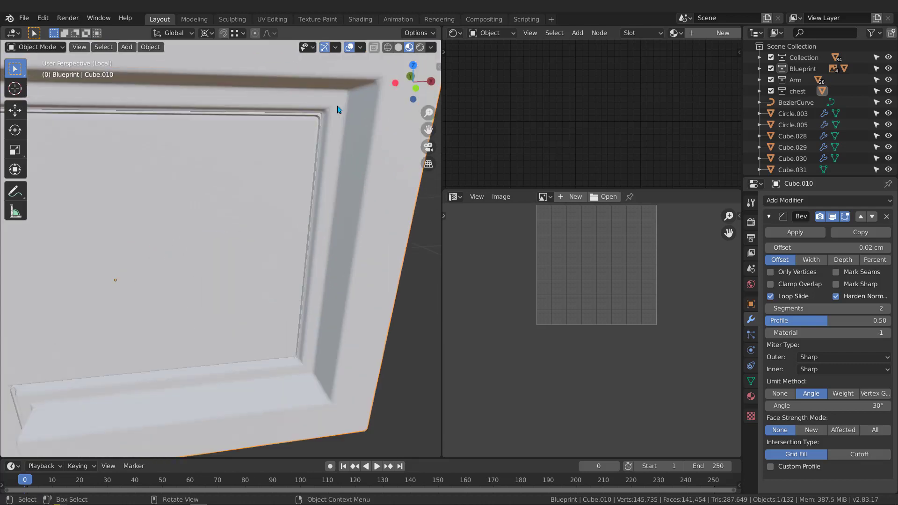
{"action": "scroll", "coordinate": [318, 122], "scroll_direction": "up", "scroll_amount": 2}
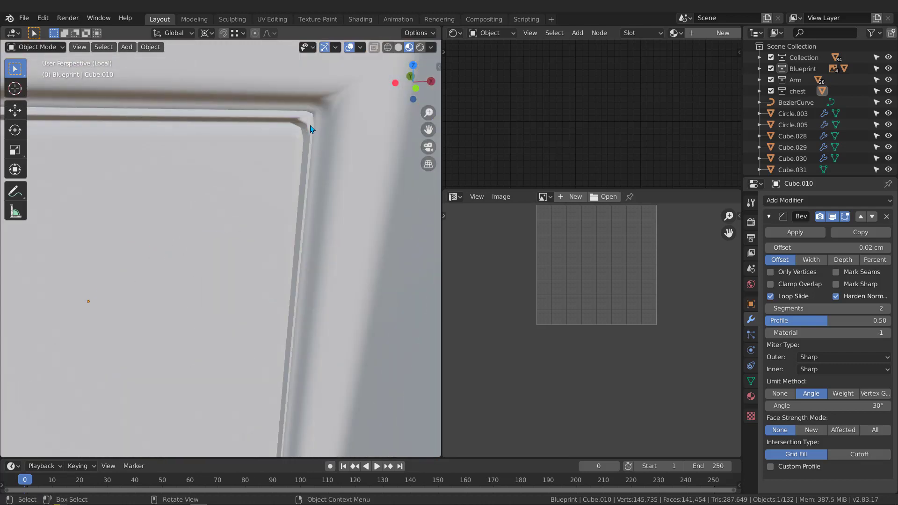
{"action": "key", "text": "Tab"}
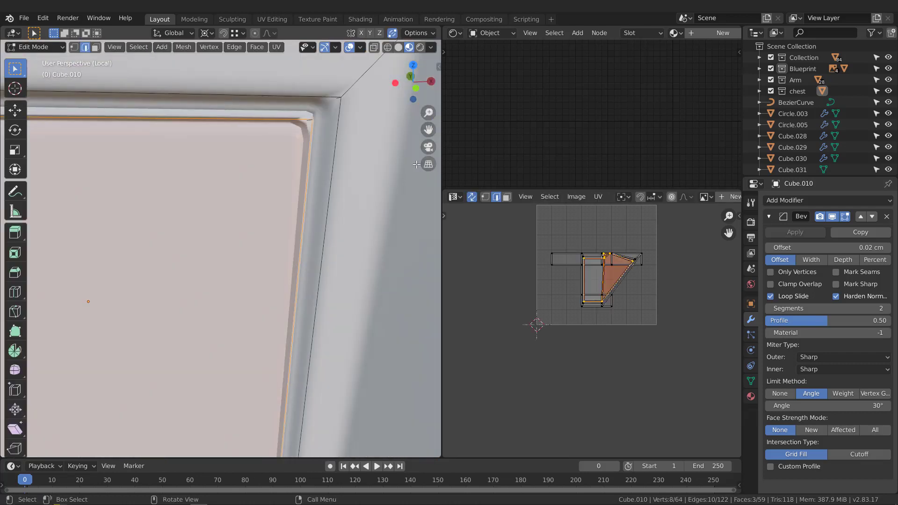
{"action": "left_click", "coordinate": [832, 217]}
{"action": "scroll", "coordinate": [308, 112], "scroll_direction": "up", "scroll_amount": 1}
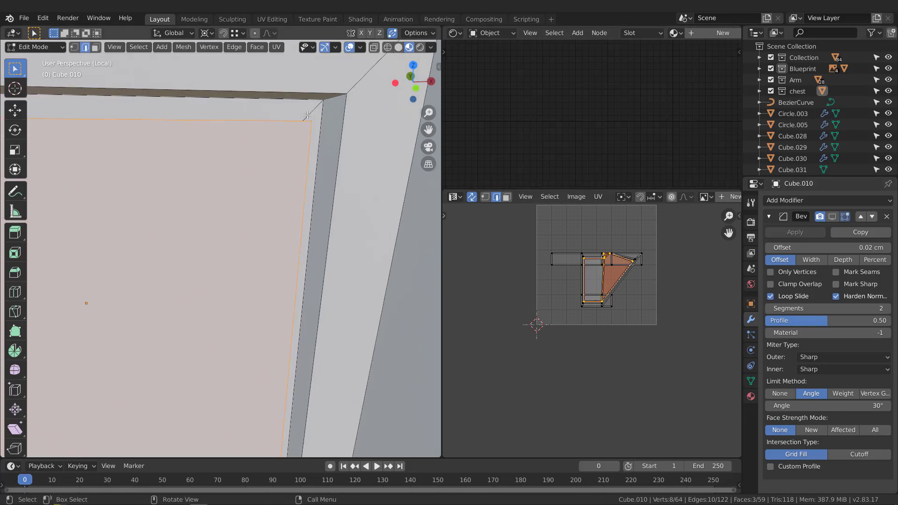
Delete the loop of narrow border faces between the inner panel and the surrounding recess wall.
{"action": "left_click", "coordinate": [311, 112]}
{"action": "mouse_move", "coordinate": [323, 115]}
{"action": "middle_mouse_down"}
{"action": "mouse_move", "coordinate": [300, 127]}
{"action": "mouse_move", "coordinate": [307, 118]}
{"action": "middle_mouse_up"}
{"action": "key", "text": "3"}
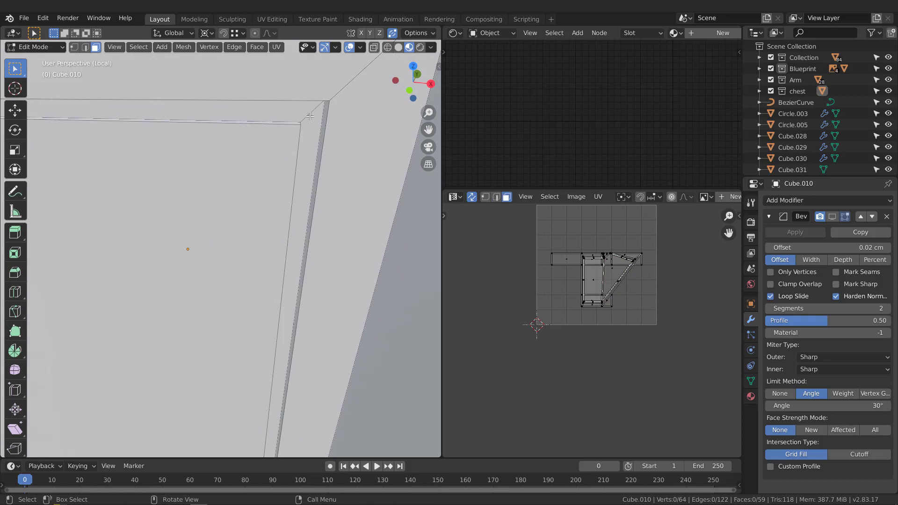
{"action": "left_click", "coordinate": [306, 115], "text": "alt"}
{"action": "key", "text": "x"}
{"action": "left_click", "coordinate": [304, 127]}
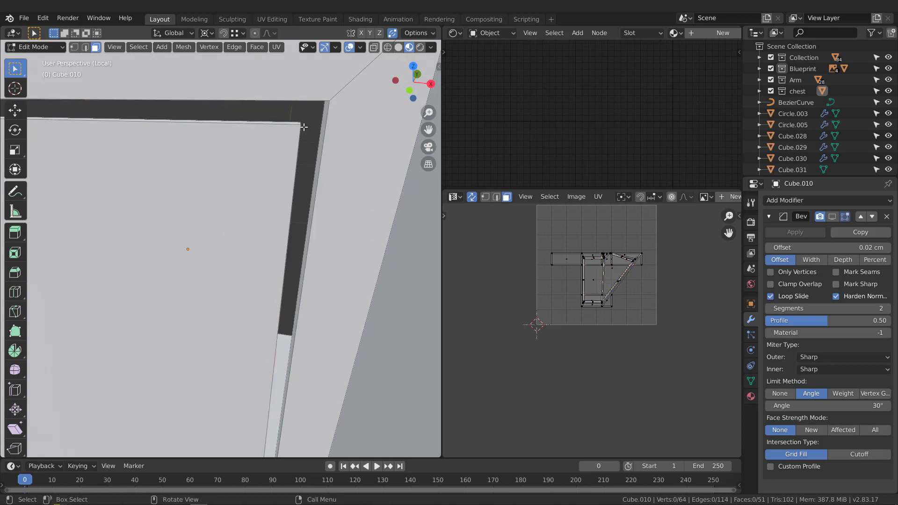
Select the loop of side faces around the inner panel and offset it with Shrink/Fatten by about -0.0267 cm.
{"action": "left_click", "coordinate": [405, 151]}
{"action": "scroll", "coordinate": [325, 181], "scroll_direction": "down", "scroll_amount": 2}
{"action": "mouse_move", "coordinate": [326, 181]}
{"action": "middle_mouse_down"}
{"action": "mouse_move", "coordinate": [324, 160]}
{"action": "mouse_move", "coordinate": [287, 224]}
{"action": "mouse_move", "coordinate": [308, 187]}
{"action": "mouse_move", "coordinate": [327, 177]}
{"action": "mouse_move", "coordinate": [361, 190]}
{"action": "middle_mouse_up"}
{"action": "scroll", "coordinate": [324, 160], "scroll_direction": "down", "scroll_amount": 3}
{"action": "scroll", "coordinate": [337, 179], "scroll_direction": "down", "scroll_amount": 3}
{"action": "scroll", "coordinate": [397, 122], "scroll_direction": "up", "scroll_amount": 5}
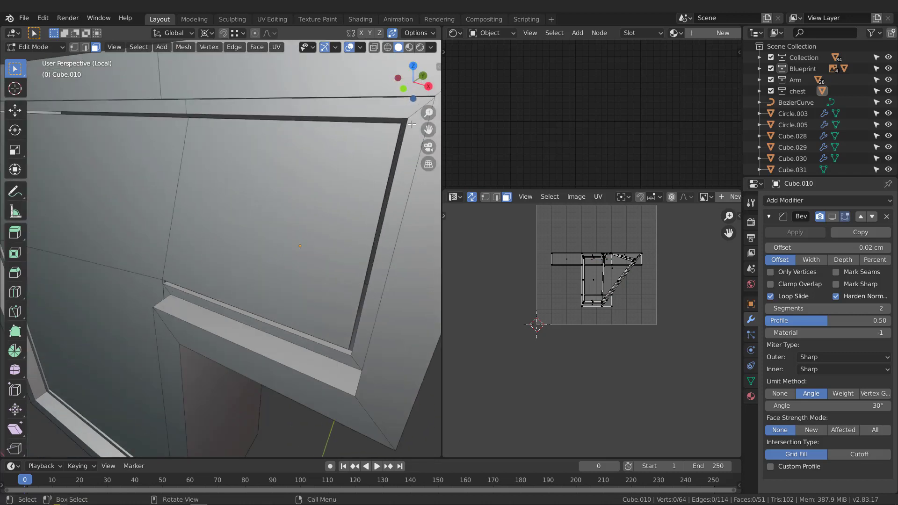
{"action": "middle_click_drag", "start_coordinate": [396, 122], "coordinate": [396, 121]}
{"action": "left_click", "coordinate": [397, 120], "text": "alt"}
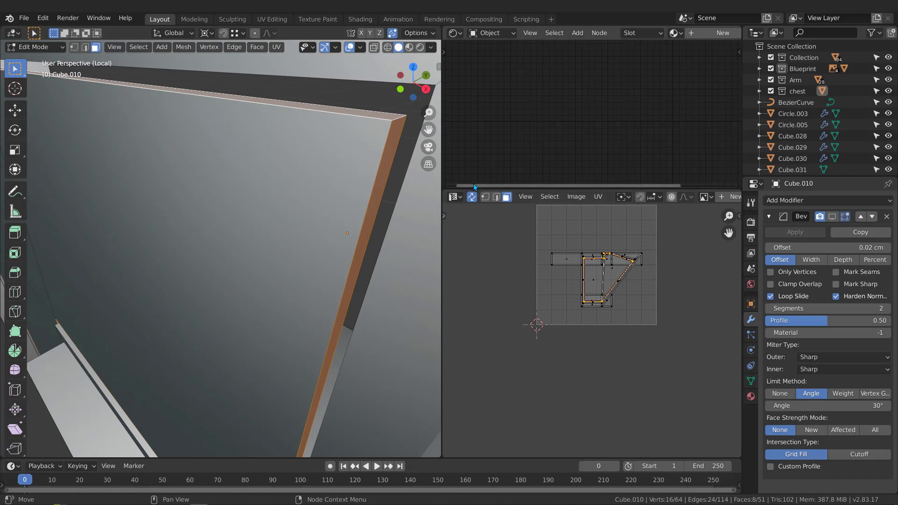
{"action": "key", "text": "alt+s"}
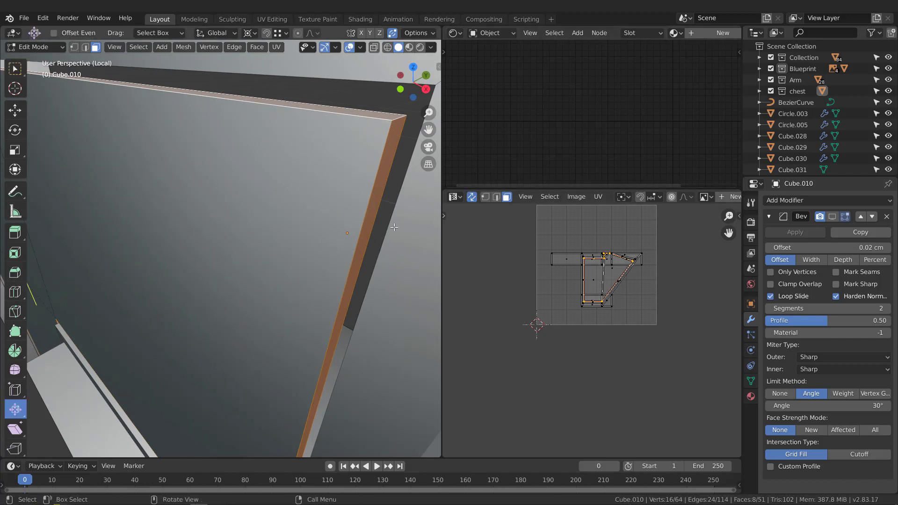
{"action": "mouse_move", "coordinate": [338, 230]}
{"action": "middle_mouse_down"}
{"action": "mouse_move", "coordinate": [373, 225]}
{"action": "mouse_move", "coordinate": [351, 230]}
{"action": "middle_mouse_up"}
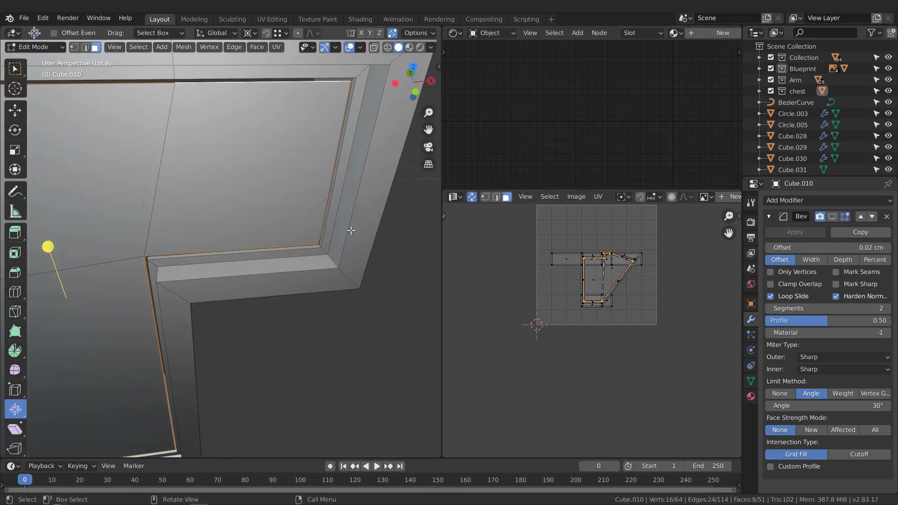
{"action": "middle_click_drag", "start_coordinate": [323, 195], "coordinate": [273, 211]}
{"action": "scroll", "coordinate": [273, 210], "scroll_direction": "up", "scroll_amount": 2}
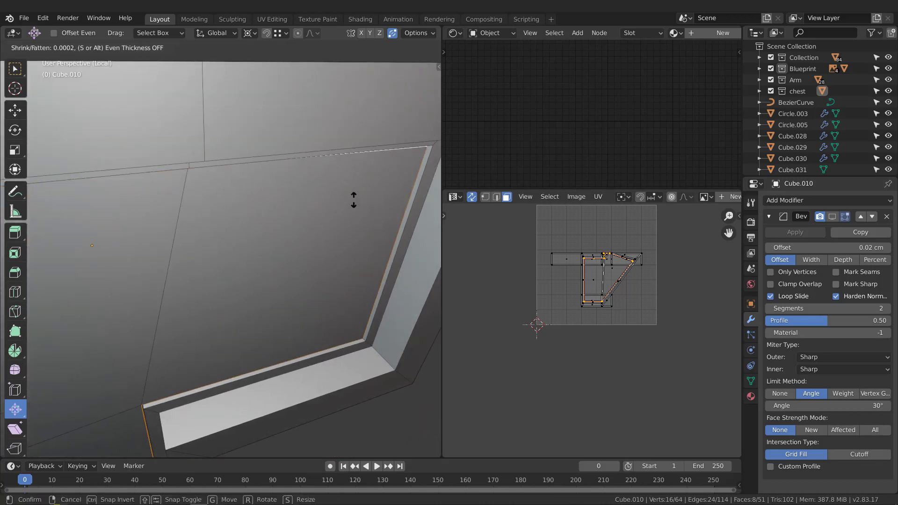
{"action": "left_click", "coordinate": [354, 197]}
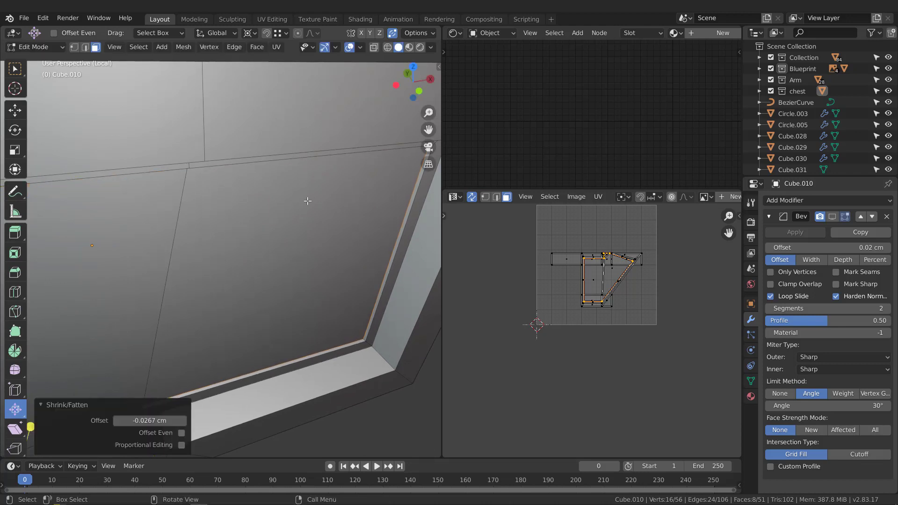
Return to the Select Box tool and examine the border around the inner panel from several angles.
{"action": "middle_click_drag", "start_coordinate": [306, 200], "coordinate": [253, 206]}
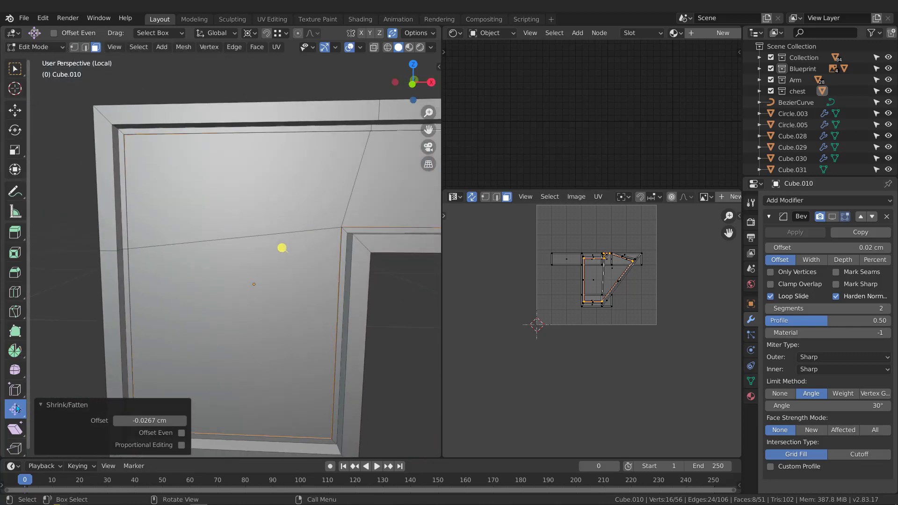
{"action": "left_click", "coordinate": [16, 78]}
{"action": "scroll", "coordinate": [220, 160], "scroll_direction": "down", "scroll_amount": 4}
{"action": "middle_click_drag", "start_coordinate": [323, 148], "coordinate": [282, 166]}
{"action": "scroll", "coordinate": [263, 175], "scroll_direction": "up", "scroll_amount": 2}
{"action": "scroll", "coordinate": [262, 175], "scroll_direction": "up", "scroll_amount": 3}
{"action": "scroll", "coordinate": [283, 160], "scroll_direction": "up", "scroll_amount": 3}
{"action": "scroll", "coordinate": [284, 160], "scroll_direction": "up", "scroll_amount": 2}
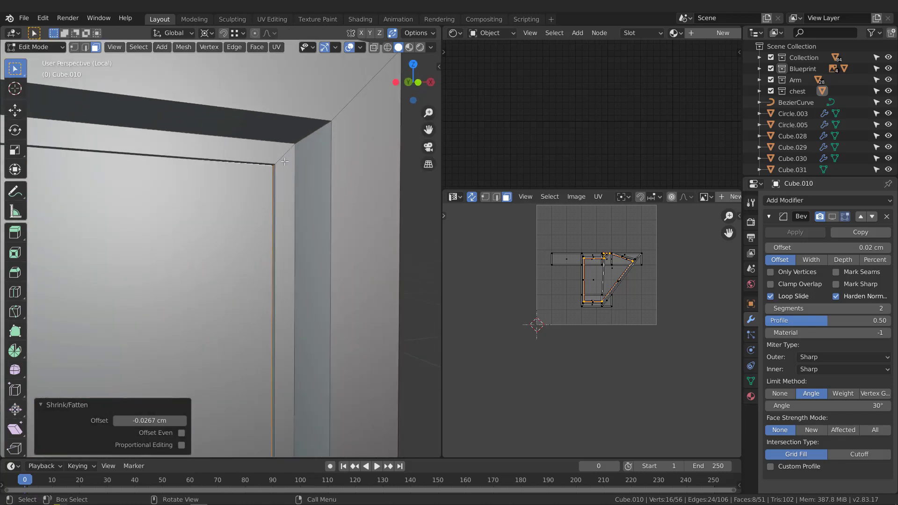
{"action": "left_click", "coordinate": [282, 173]}
{"action": "scroll", "coordinate": [280, 173], "scroll_direction": "up", "scroll_amount": 1}
{"action": "scroll", "coordinate": [281, 155], "scroll_direction": "down", "scroll_amount": 2}
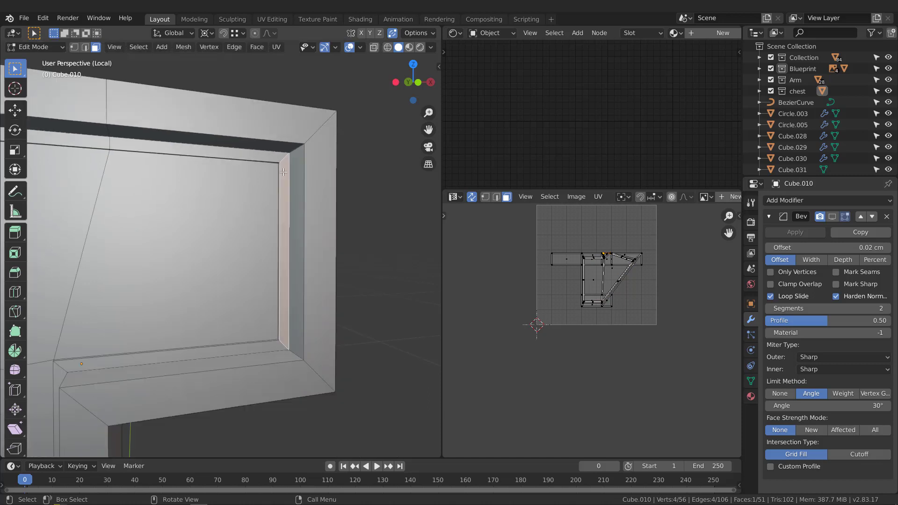
{"action": "scroll", "coordinate": [281, 150], "scroll_direction": "down", "scroll_amount": 1}
{"action": "middle_click_drag", "start_coordinate": [281, 150], "coordinate": [282, 149]}
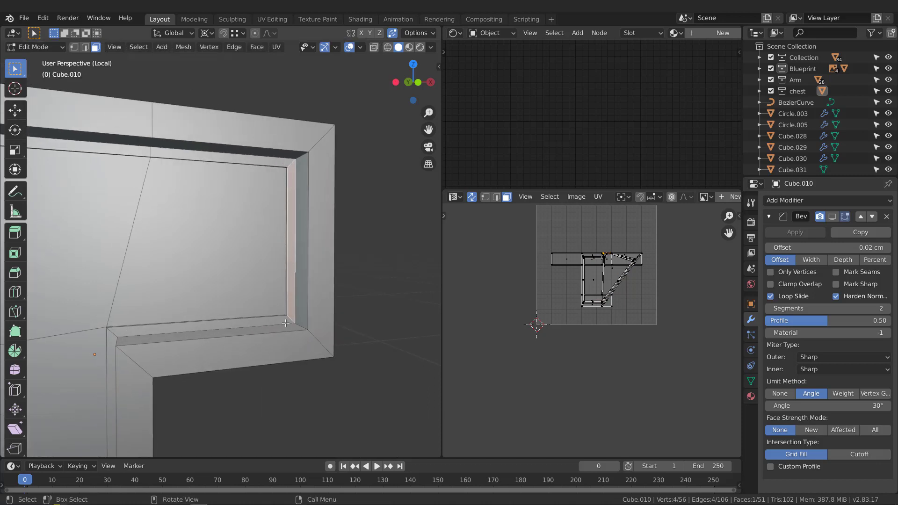
{"action": "scroll", "coordinate": [287, 324], "scroll_direction": "up", "scroll_amount": 3}
{"action": "scroll", "coordinate": [172, 320], "scroll_direction": "down", "scroll_amount": 3}
{"action": "middle_click_drag", "start_coordinate": [172, 320], "coordinate": [220, 311], "text": "shift"}
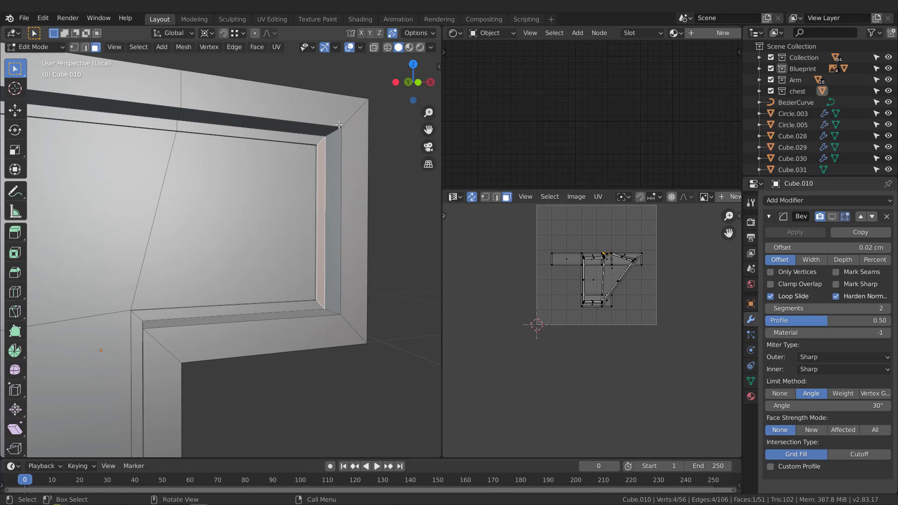
{"action": "scroll", "coordinate": [323, 146], "scroll_direction": "down", "scroll_amount": 4}
{"action": "middle_click_drag", "start_coordinate": [324, 147], "coordinate": [370, 209], "text": "shift"}
{"action": "scroll", "coordinate": [336, 193], "scroll_direction": "up", "scroll_amount": 3}
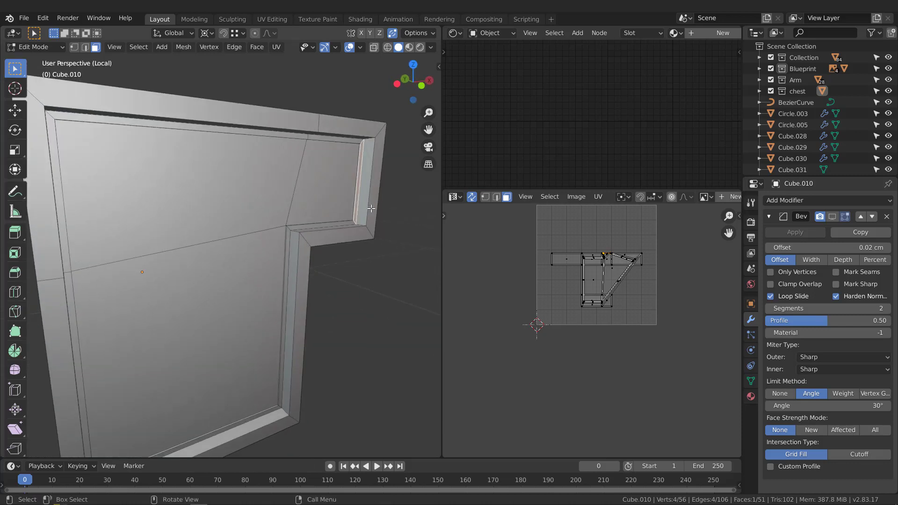
{"action": "scroll", "coordinate": [363, 142], "scroll_direction": "up", "scroll_amount": 2}
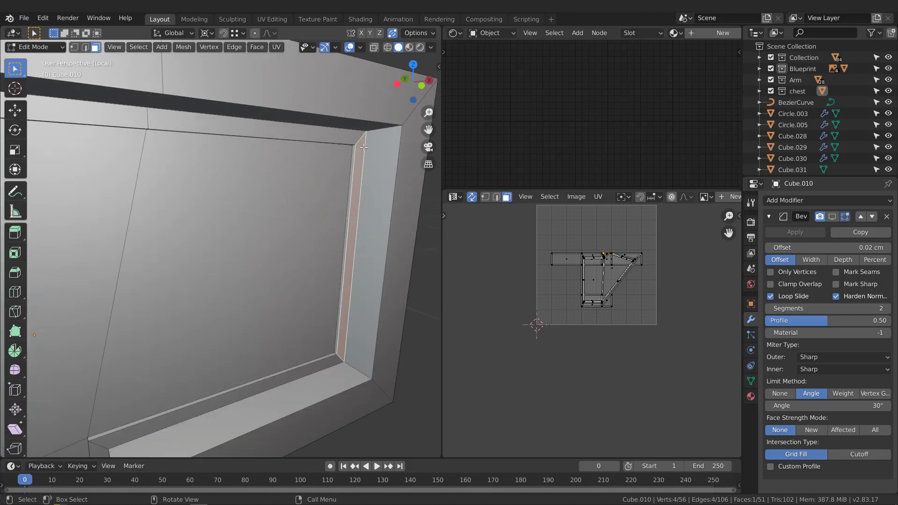
{"action": "middle_click_drag", "start_coordinate": [364, 146], "coordinate": [344, 138]}
{"action": "scroll", "coordinate": [343, 247], "scroll_direction": "down", "scroll_amount": 6}
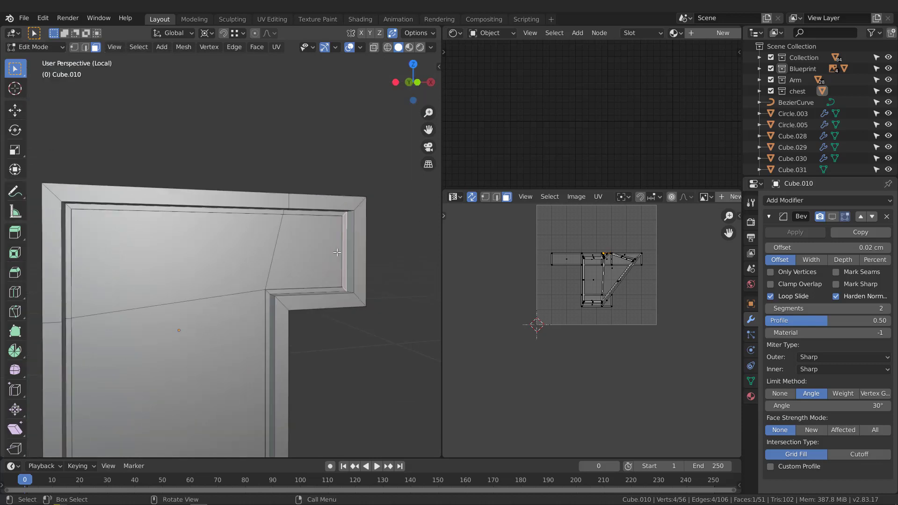
Select the face loop bordering the inner panel, duplicate it in place and separate the copy into its own object.
{"action": "middle_click_drag", "start_coordinate": [348, 203], "coordinate": [344, 211], "text": "shift"}
{"action": "scroll", "coordinate": [344, 210], "scroll_direction": "up", "scroll_amount": 6}
{"action": "left_click", "coordinate": [323, 203], "text": "alt"}
{"action": "scroll", "coordinate": [321, 211], "scroll_direction": "down", "scroll_amount": 4}
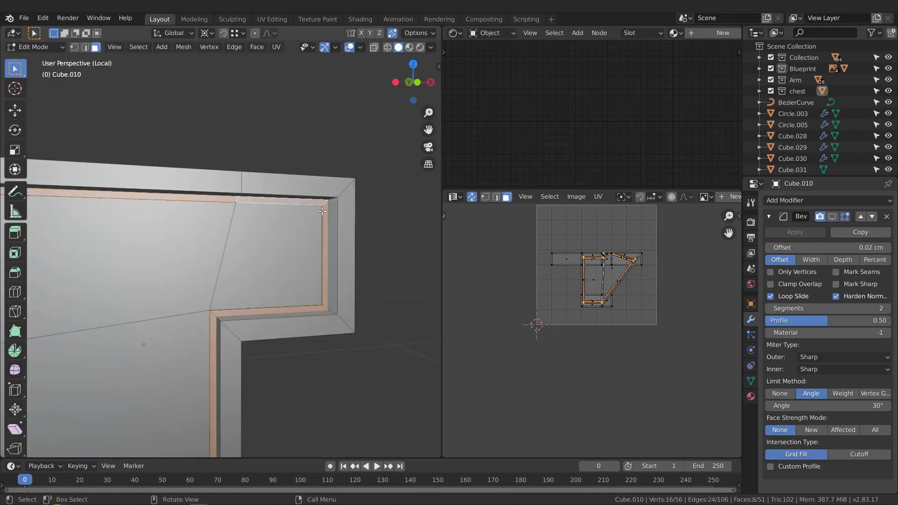
{"action": "scroll", "coordinate": [299, 240], "scroll_direction": "up", "scroll_amount": 4}
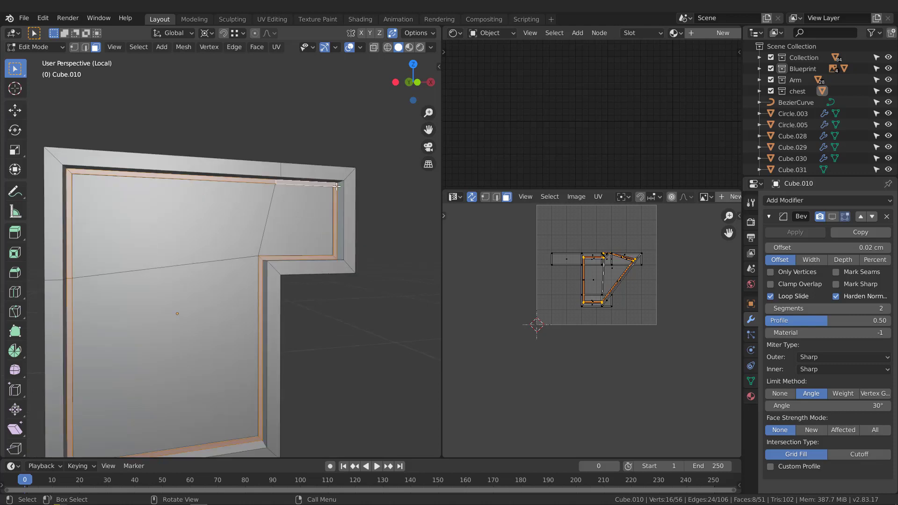
{"action": "middle_click_drag", "start_coordinate": [336, 186], "coordinate": [288, 220]}
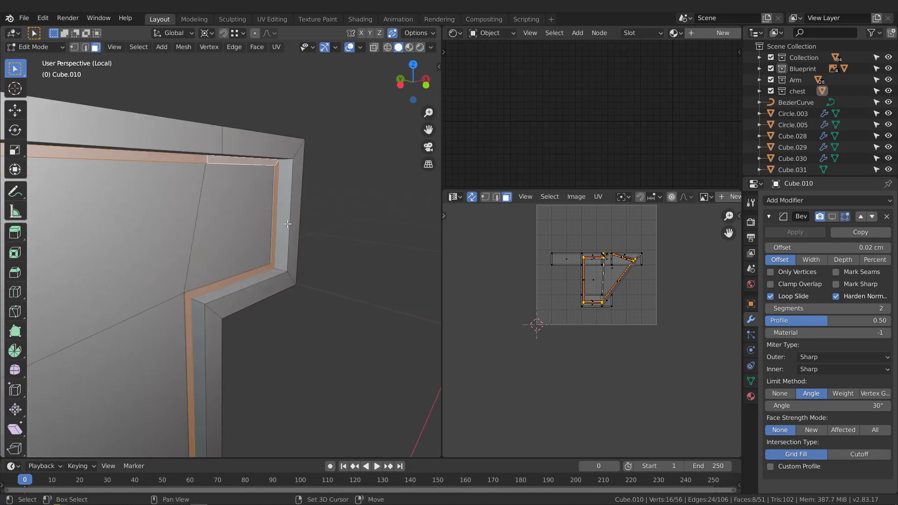
{"action": "key", "text": "shift+d"}
{"action": "right_click", "coordinate": [388, 235]}
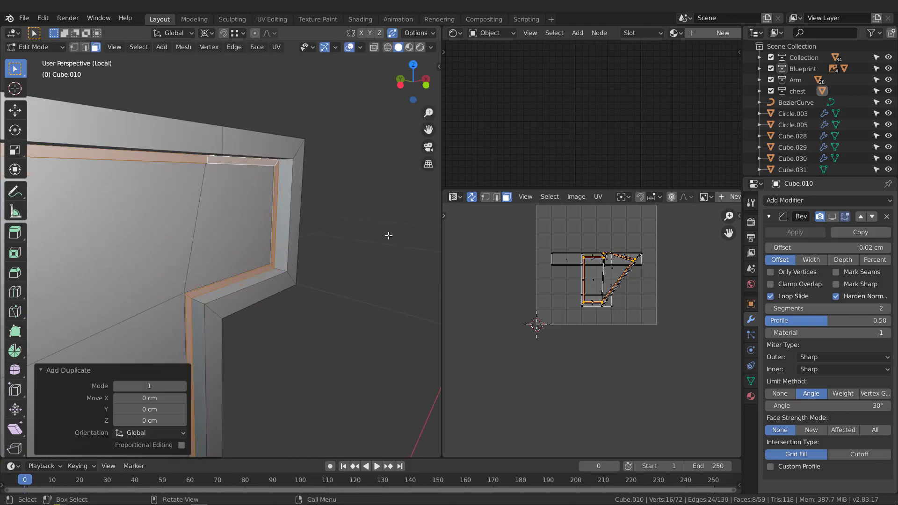
{"action": "key", "text": "p"}
{"action": "left_click", "coordinate": [333, 247]}
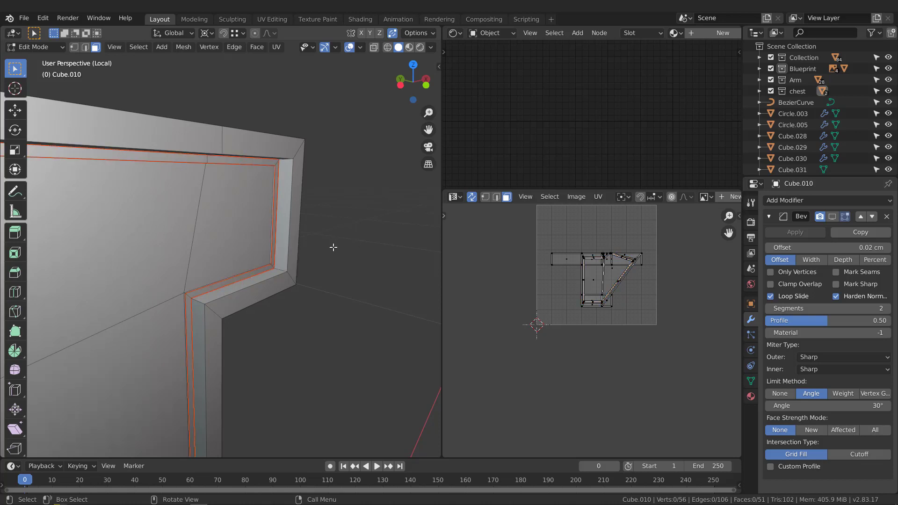
Select the separated border strip in Object Mode and add a Solidify modifier with a thickness of -0.03 cm.
{"action": "key", "text": "Tab"}
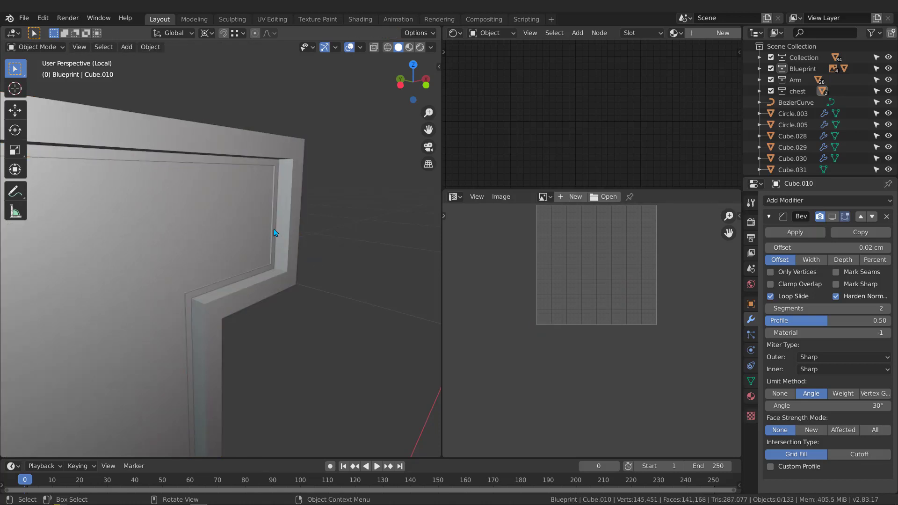
{"action": "left_click", "coordinate": [275, 232]}
{"action": "scroll", "coordinate": [275, 170], "scroll_direction": "up", "scroll_amount": 3}
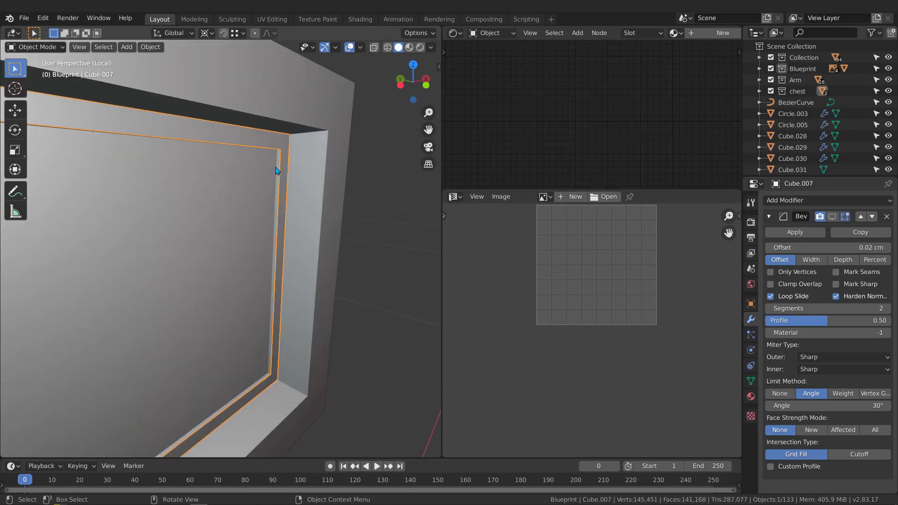
{"action": "left_click", "coordinate": [781, 201]}
{"action": "left_click", "coordinate": [659, 372]}
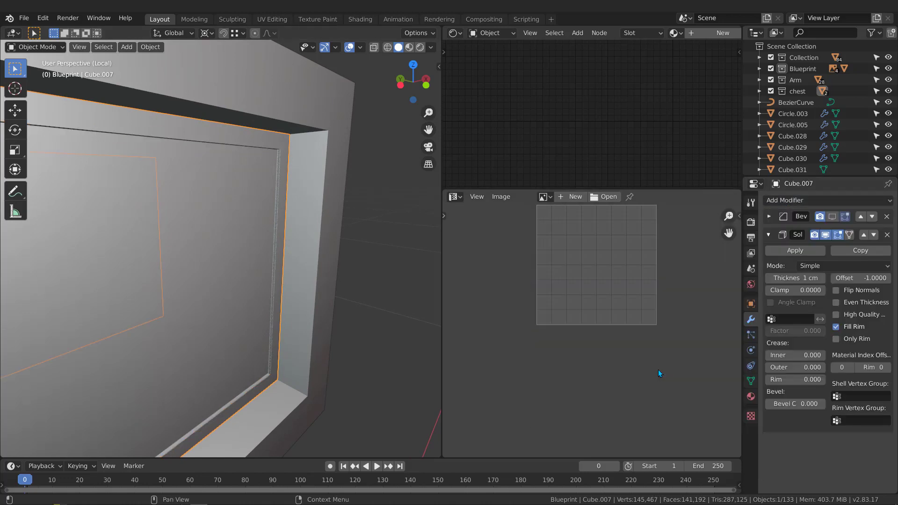
{"action": "mouse_move", "coordinate": [795, 278]}
{"action": "left_mouse_down"}
{"action": "mouse_move", "coordinate": [777, 278]}
{"action": "mouse_move", "coordinate": [790, 278]}
{"action": "left_mouse_up"}
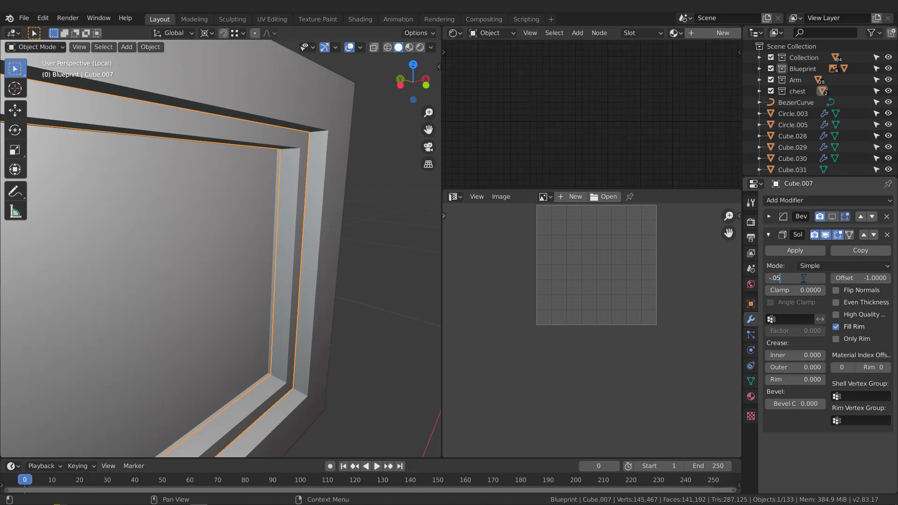
{"action": "key", "text": "Return"}
{"action": "middle_click_drag", "start_coordinate": [272, 269], "coordinate": [270, 269]}
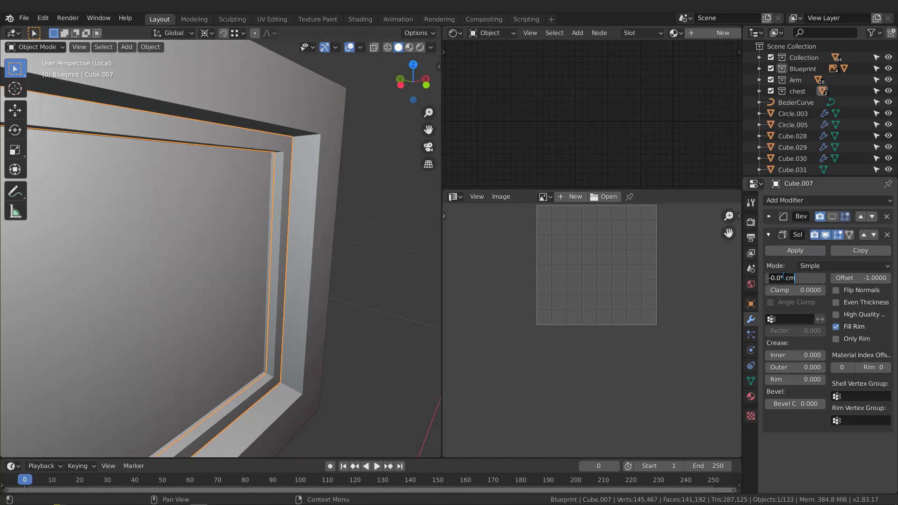
{"action": "type", "text": "3"}
{"action": "key", "text": "Return"}
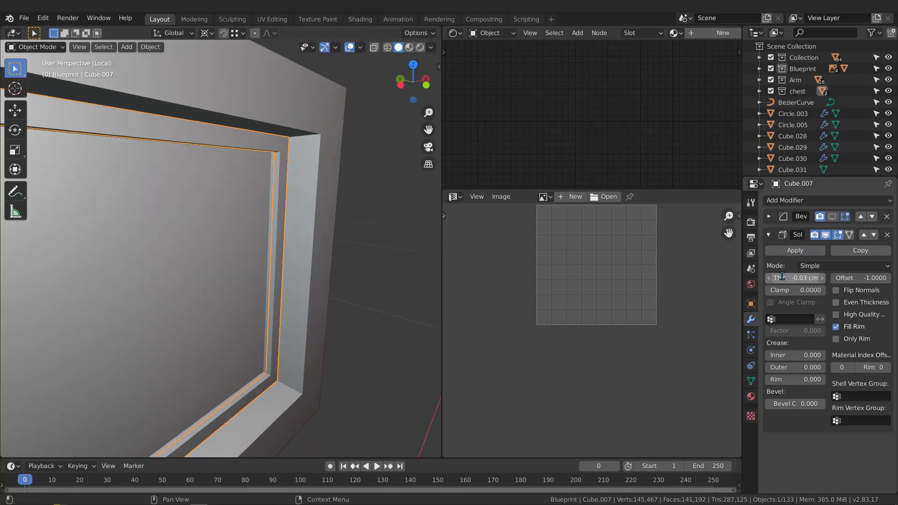
Isolate the border strip in local view and apply its Solidify modifier.
{"action": "middle_click_drag", "start_coordinate": [294, 186], "coordinate": [334, 207]}
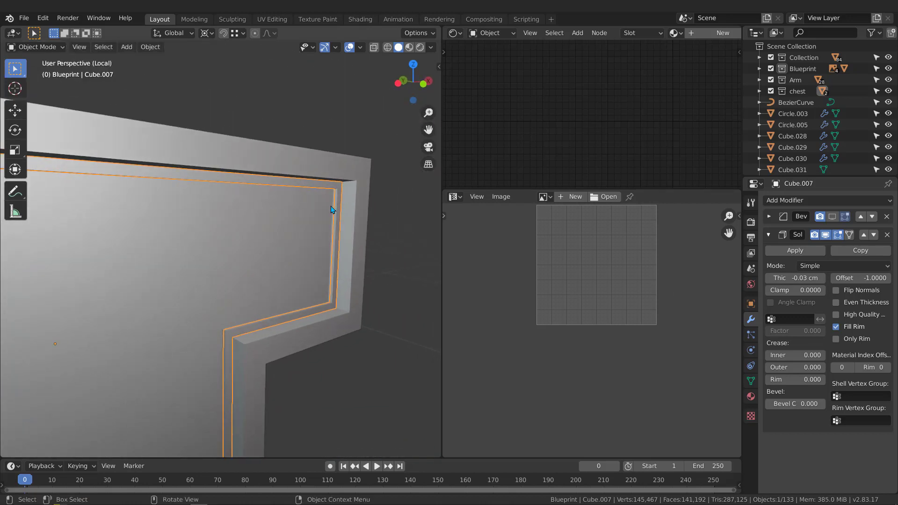
{"action": "key", "text": "KP_Divide"}
{"action": "key", "text": "KP_Divide"}
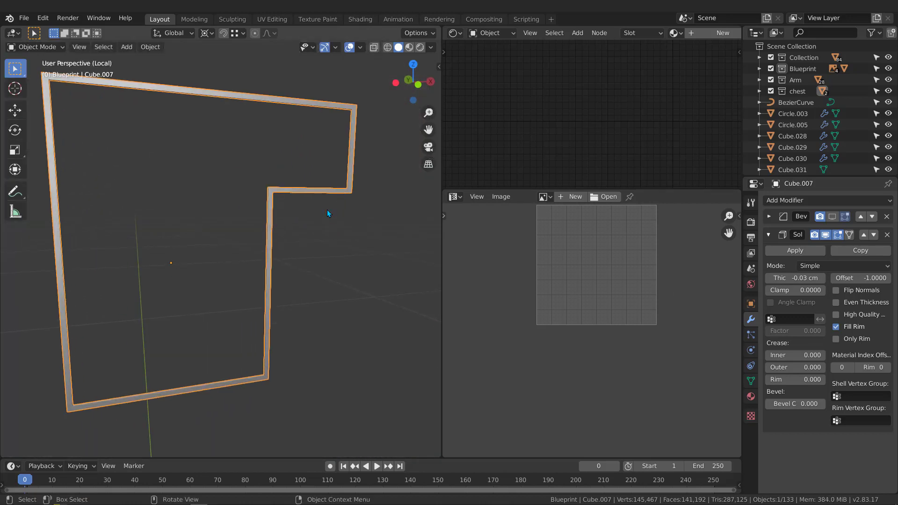
{"action": "middle_click_drag", "start_coordinate": [327, 210], "coordinate": [402, 210]}
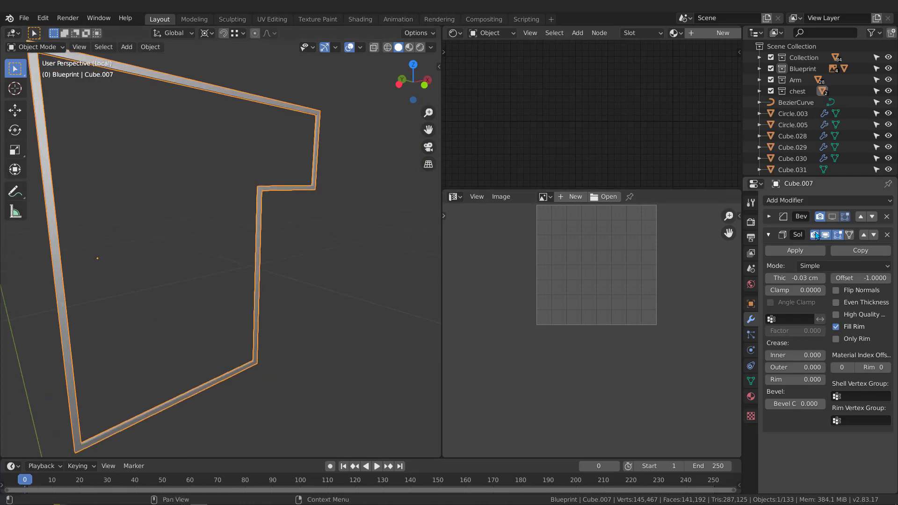
{"action": "left_click", "coordinate": [794, 250]}
Enter Edit Mode and delete the loop of faces on the back of the border strip.
{"action": "middle_click_drag", "start_coordinate": [319, 151], "coordinate": [420, 178]}
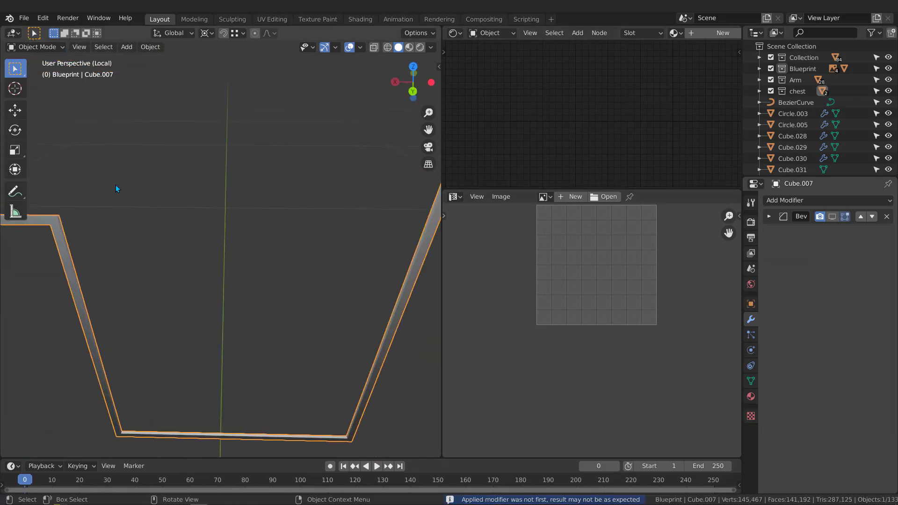
{"action": "middle_click_drag", "start_coordinate": [116, 184], "coordinate": [338, 122]}
{"action": "key", "text": "Tab"}
{"action": "scroll", "coordinate": [173, 222], "scroll_direction": "up", "scroll_amount": 2}
{"action": "left_click", "coordinate": [172, 222], "text": "alt"}
{"action": "scroll", "coordinate": [173, 223], "scroll_direction": "down", "scroll_amount": 5}
{"action": "key", "text": "x"}
{"action": "key", "text": "f"}
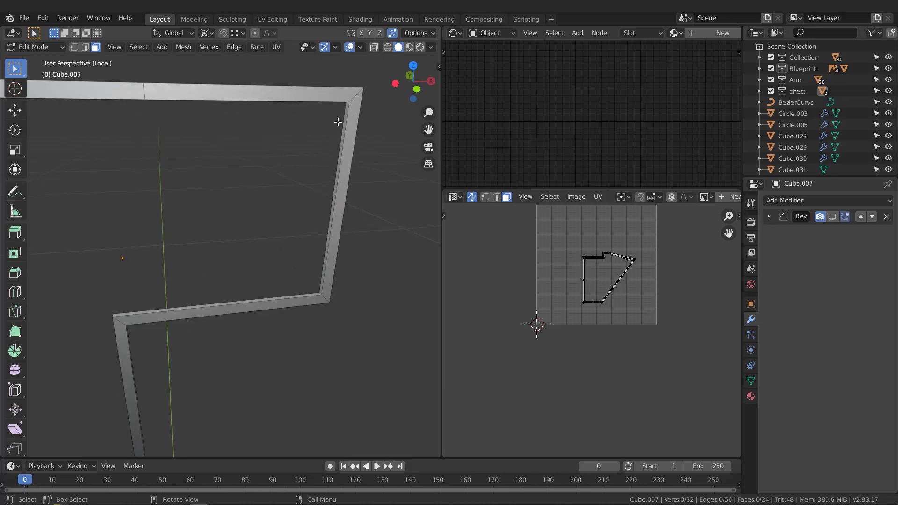
Return to Object Mode, turn on the strip's Bevel modifier in the viewport and apply it.
{"action": "key", "text": "Tab"}
{"action": "left_click", "coordinate": [831, 216]}
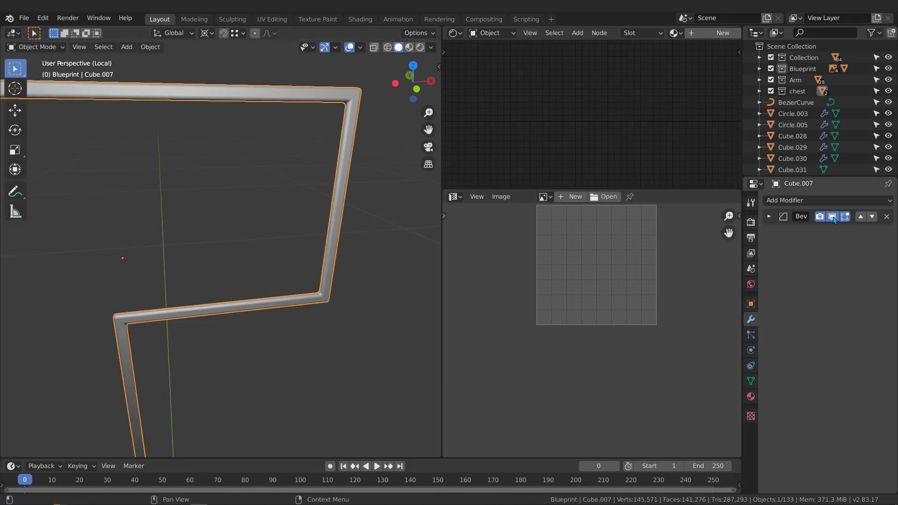
{"action": "middle_click_drag", "start_coordinate": [367, 122], "coordinate": [228, 229]}
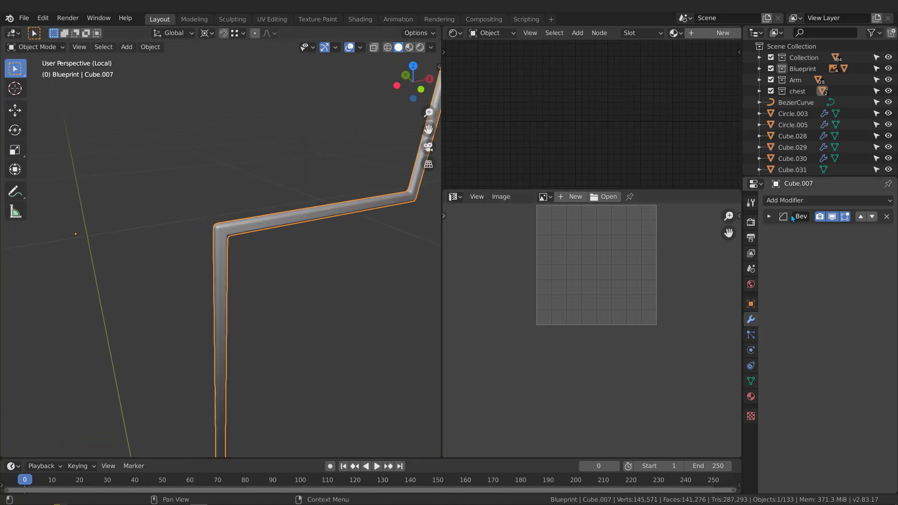
{"action": "left_click", "coordinate": [798, 234]}
Enter Edit Mode on the border strip, select all of its faces and unwrap them.
{"action": "middle_click_drag", "start_coordinate": [369, 236], "coordinate": [326, 234]}
{"action": "key", "text": "Tab"}
{"action": "key", "text": "a"}
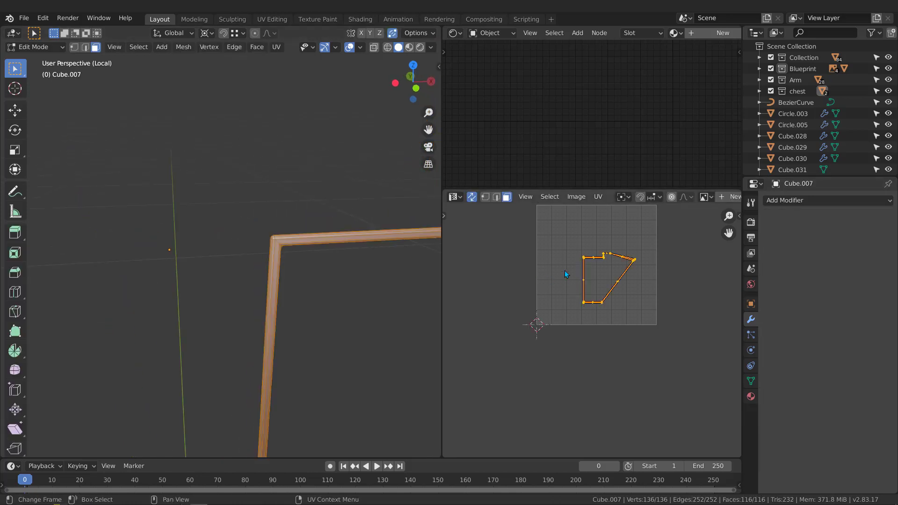
{"action": "middle_click_drag", "start_coordinate": [563, 268], "coordinate": [561, 297]}
{"action": "key", "text": "u"}
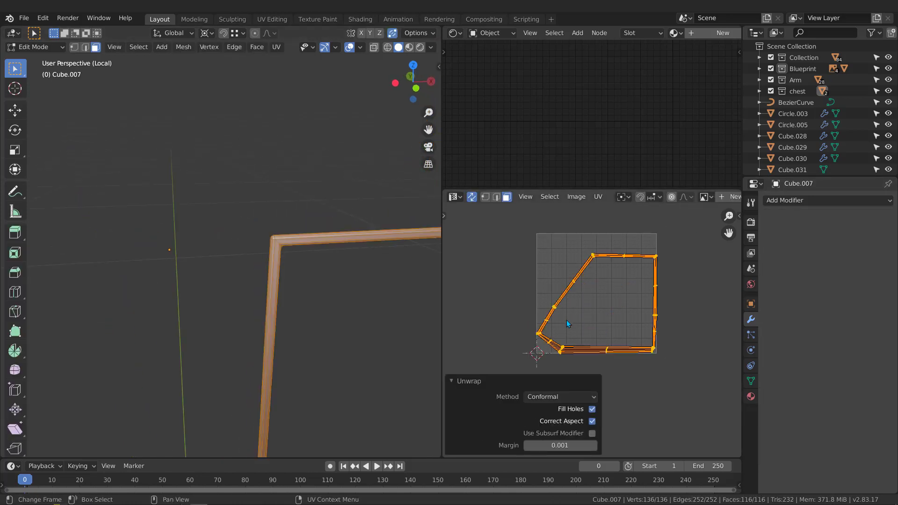
Try the Angle Based unwrap method on the strip and switch the method back to Conformal.
{"action": "scroll", "coordinate": [278, 276], "scroll_direction": "down", "scroll_amount": 4}
{"action": "middle_click_drag", "start_coordinate": [278, 276], "coordinate": [320, 253]}
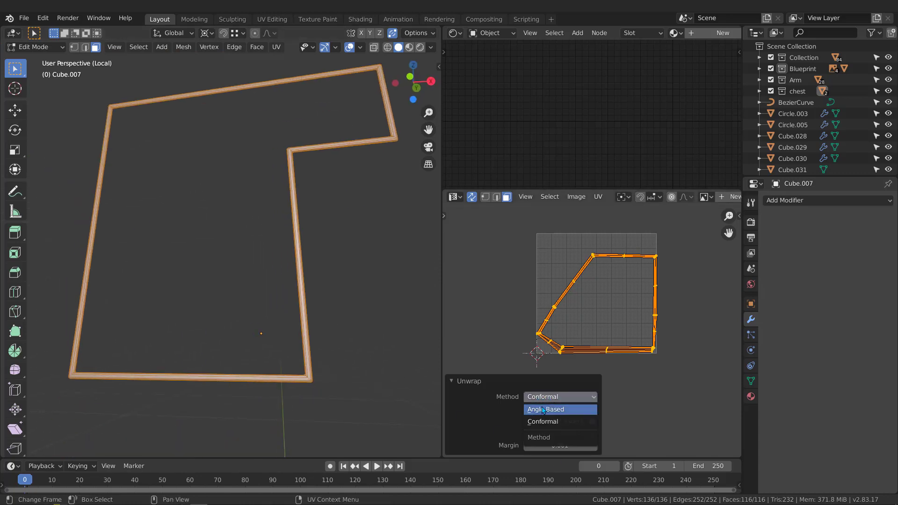
{"action": "left_click", "coordinate": [548, 410]}
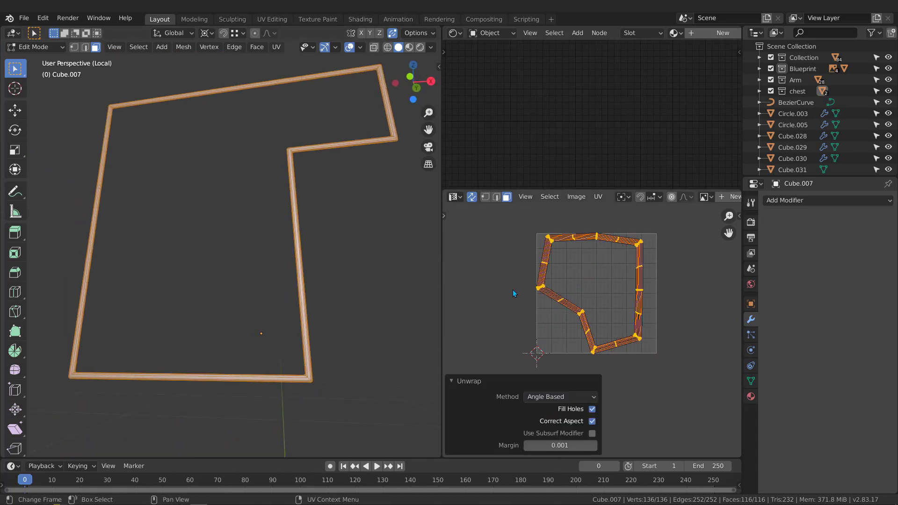
{"action": "left_click", "coordinate": [545, 399]}
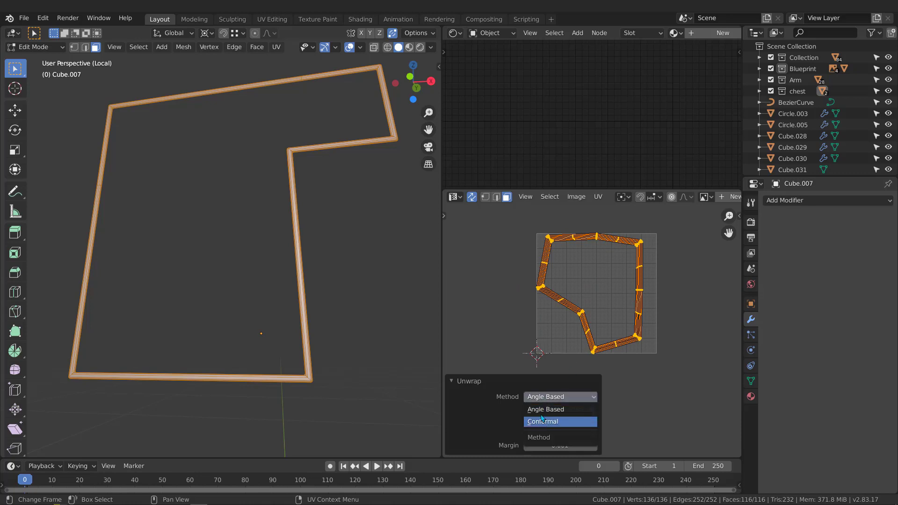
{"action": "left_click", "coordinate": [542, 421]}
In edge select mode, select the edges across the strip's inner concave corner and mark them as a seam.
{"action": "middle_click_drag", "start_coordinate": [375, 281], "coordinate": [224, 207]}
{"action": "scroll", "coordinate": [219, 207], "scroll_direction": "up", "scroll_amount": 2}
{"action": "scroll", "coordinate": [291, 149], "scroll_direction": "up", "scroll_amount": 5}
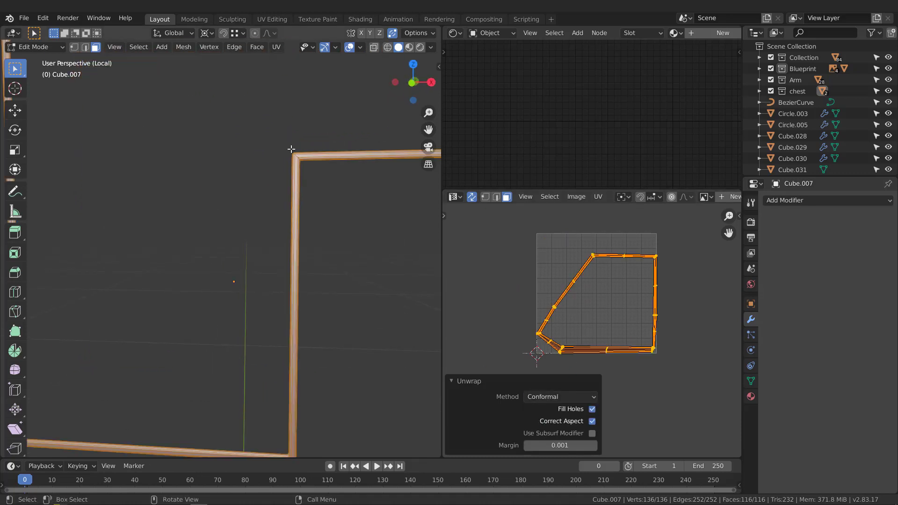
{"action": "scroll", "coordinate": [291, 149], "scroll_direction": "up", "scroll_amount": 5}
{"action": "left_click", "coordinate": [293, 164]}
{"action": "middle_click_drag", "start_coordinate": [292, 164], "coordinate": [275, 216]}
{"action": "key", "text": "2"}
{"action": "middle_click_drag", "start_coordinate": [411, 290], "coordinate": [281, 179], "text": "shift"}
{"action": "scroll", "coordinate": [381, 239], "scroll_direction": "up", "scroll_amount": 4}
{"action": "left_click", "coordinate": [336, 223]}
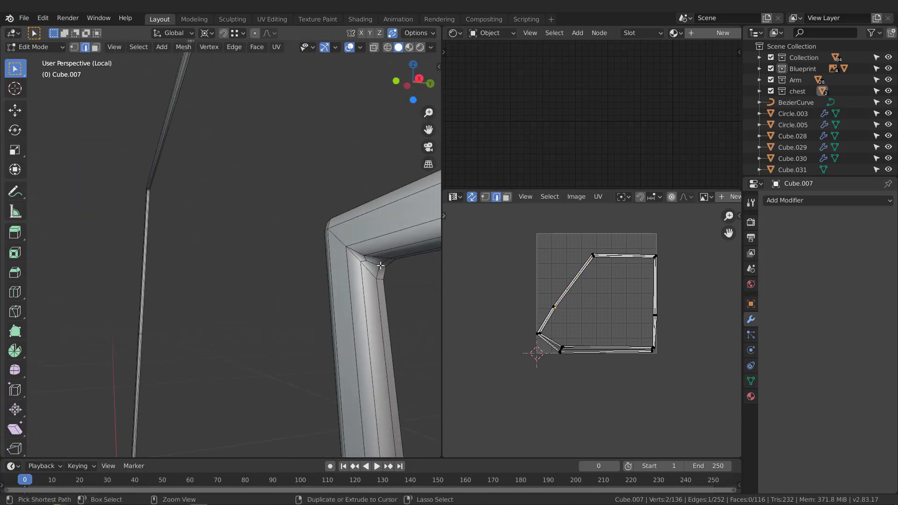
{"action": "left_click", "coordinate": [384, 268], "text": "ctrl"}
{"action": "key", "text": "q"}
{"action": "left_click", "coordinate": [372, 268]}
{"action": "scroll", "coordinate": [321, 222], "scroll_direction": "down", "scroll_amount": 10}
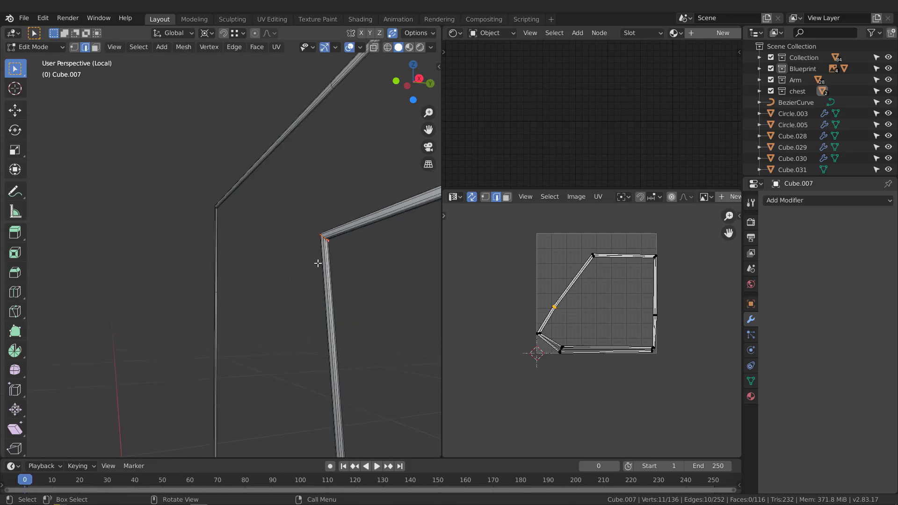
Mark a seam across the strip's outer corner at the end of the short ledge.
{"action": "middle_click_drag", "start_coordinate": [317, 264], "coordinate": [353, 268]}
{"action": "scroll", "coordinate": [353, 268], "scroll_direction": "up", "scroll_amount": 8}
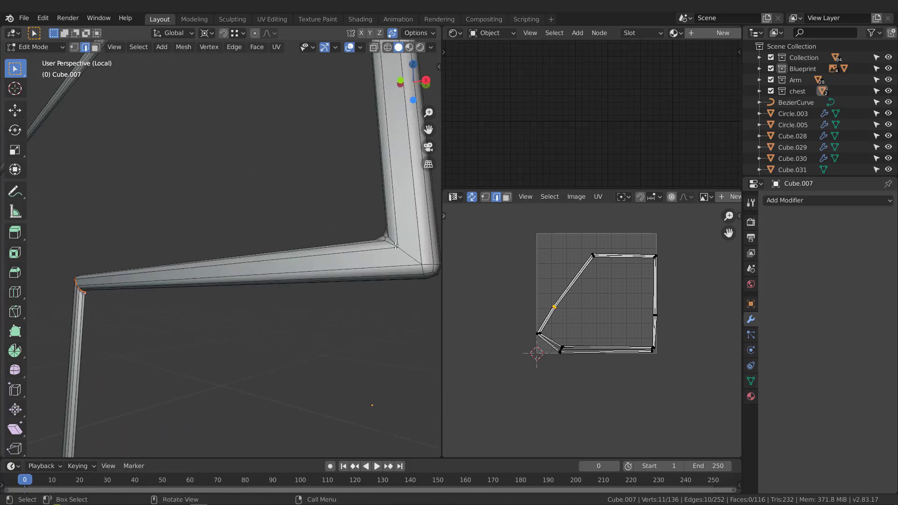
{"action": "left_click", "coordinate": [395, 246]}
{"action": "middle_click_drag", "start_coordinate": [395, 245], "coordinate": [261, 270]}
{"action": "left_click", "coordinate": [388, 253], "text": "ctrl"}
{"action": "left_click", "coordinate": [365, 253]}
Mark a seam across the strip's bottom-right corner.
{"action": "scroll", "coordinate": [304, 310], "scroll_direction": "up", "scroll_amount": 2}
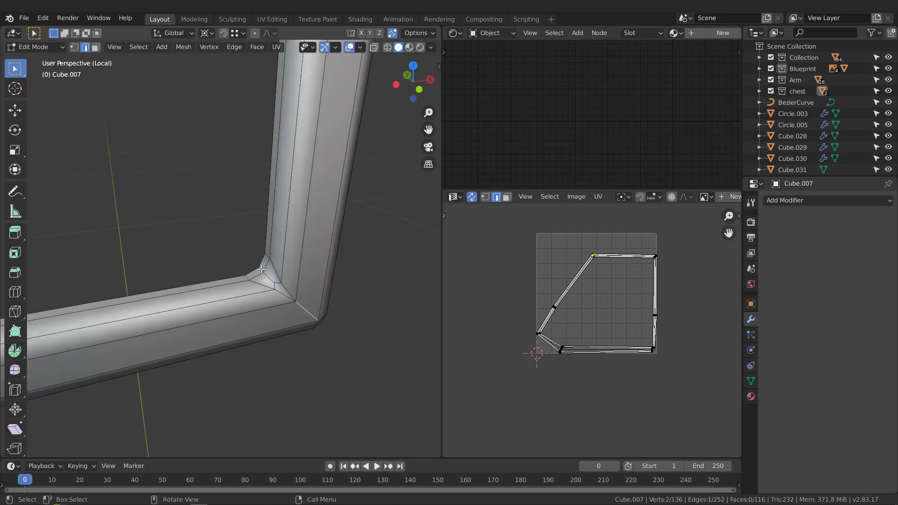
{"action": "middle_click_drag", "start_coordinate": [306, 328], "coordinate": [258, 314]}
{"action": "left_click", "coordinate": [299, 306], "text": "ctrl"}
{"action": "left_click", "coordinate": [288, 306]}
Select the edge path across the strip's bottom-left corner and mark it as a seam.
{"action": "scroll", "coordinate": [309, 308], "scroll_direction": "up", "scroll_amount": 6}
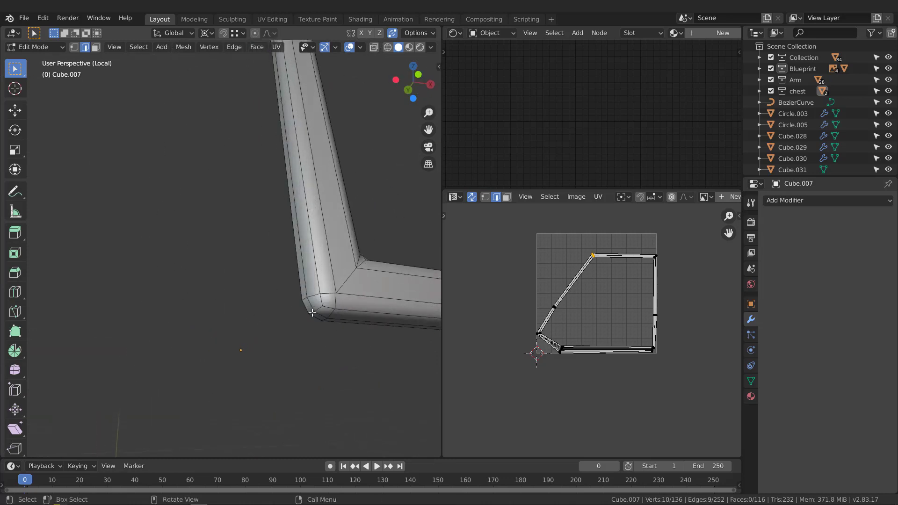
{"action": "middle_click_drag", "start_coordinate": [372, 258], "coordinate": [344, 289]}
{"action": "left_click", "coordinate": [378, 267], "text": "ctrl"}
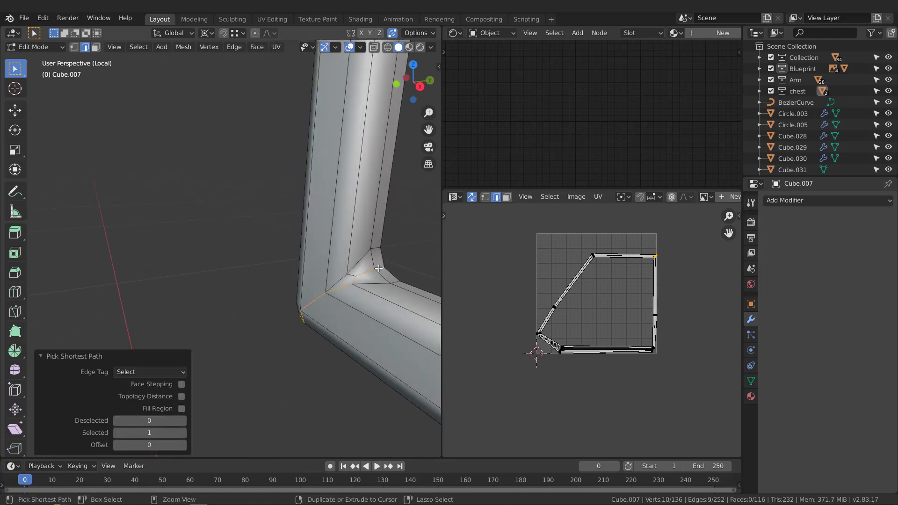
{"action": "key", "text": "q"}
{"action": "left_click", "coordinate": [346, 269]}
{"action": "scroll", "coordinate": [326, 192], "scroll_direction": "down", "scroll_amount": 5}
Mark the edge path across the strip's top-left corner as a seam.
{"action": "middle_click_drag", "start_coordinate": [325, 191], "coordinate": [271, 216]}
{"action": "scroll", "coordinate": [271, 217], "scroll_direction": "up", "scroll_amount": 3}
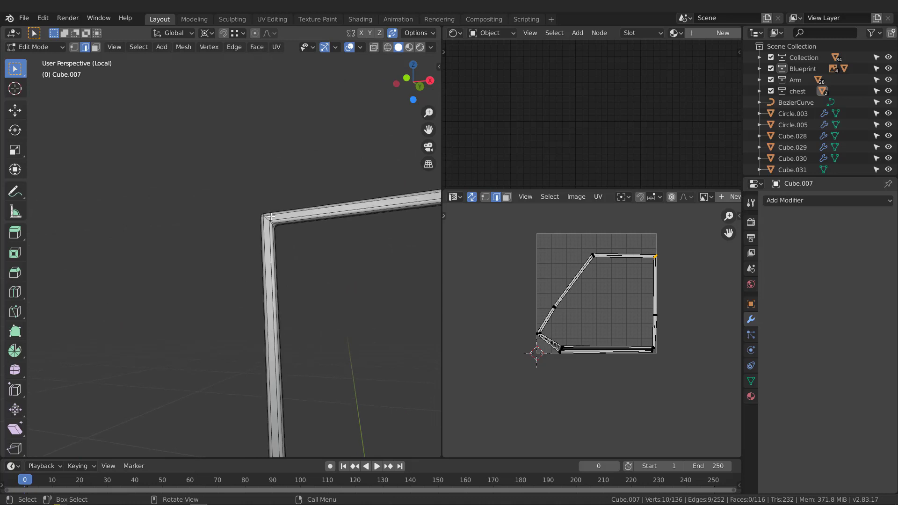
{"action": "left_click", "coordinate": [271, 218]}
{"action": "scroll", "coordinate": [276, 223], "scroll_direction": "up", "scroll_amount": 3}
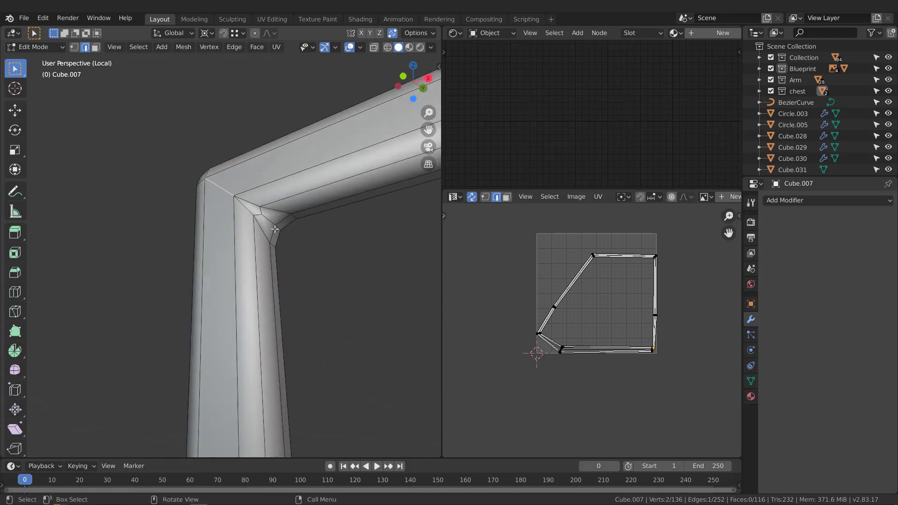
{"action": "middle_click_drag", "start_coordinate": [278, 225], "coordinate": [248, 185]}
{"action": "left_click", "coordinate": [228, 190], "text": "ctrl"}
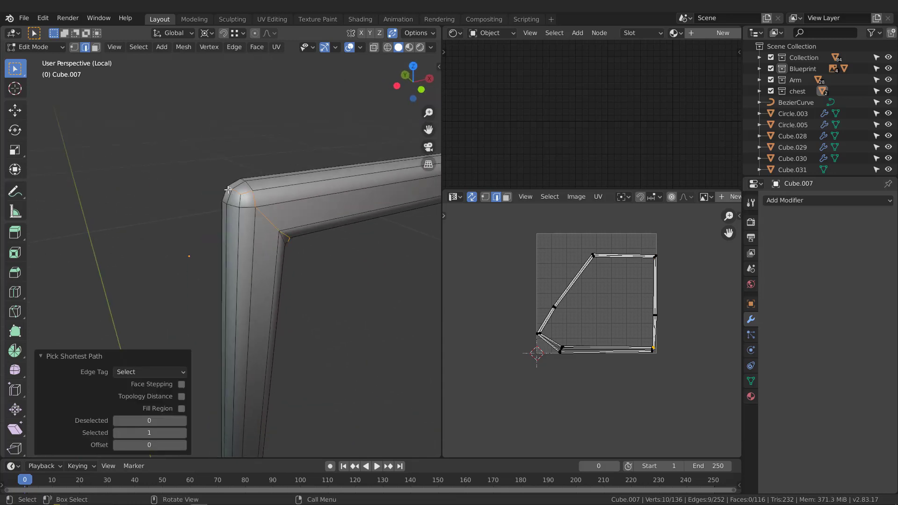
{"action": "left_click", "coordinate": [222, 190]}
Select the edge path across the strip's top-right corner, correcting the wrong pick, and mark it as a seam.
{"action": "middle_click_drag", "start_coordinate": [217, 232], "coordinate": [223, 173]}
{"action": "scroll", "coordinate": [396, 257], "scroll_direction": "up", "scroll_amount": 2}
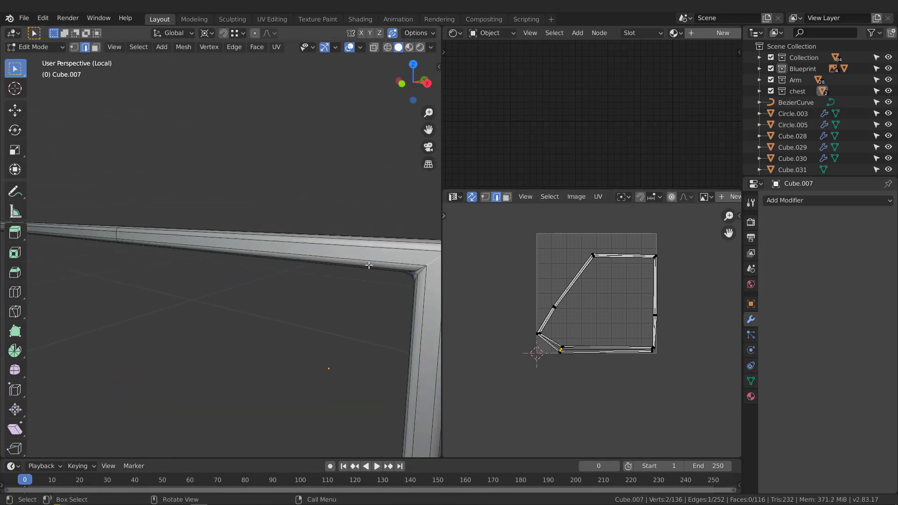
{"action": "middle_click_drag", "start_coordinate": [369, 265], "coordinate": [319, 239]}
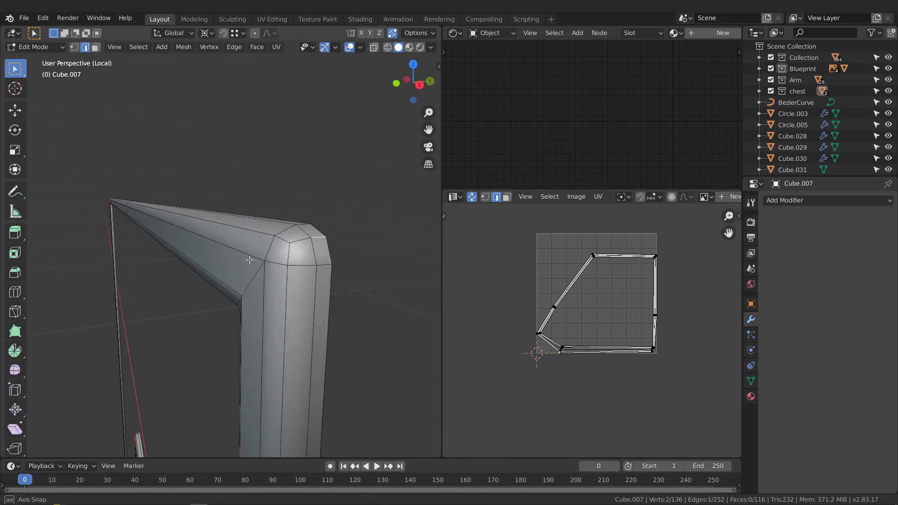
{"action": "middle_click_drag", "start_coordinate": [249, 260], "coordinate": [253, 341]}
{"action": "left_click", "coordinate": [206, 365], "text": "ctrl"}
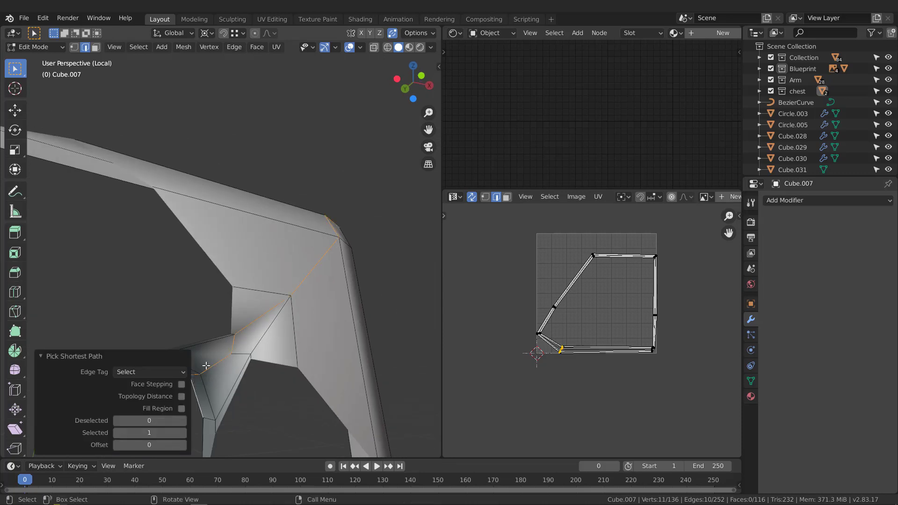
{"action": "key", "text": "ctrl+z"}
{"action": "middle_click_drag", "start_coordinate": [253, 339], "coordinate": [281, 313], "text": "shift"}
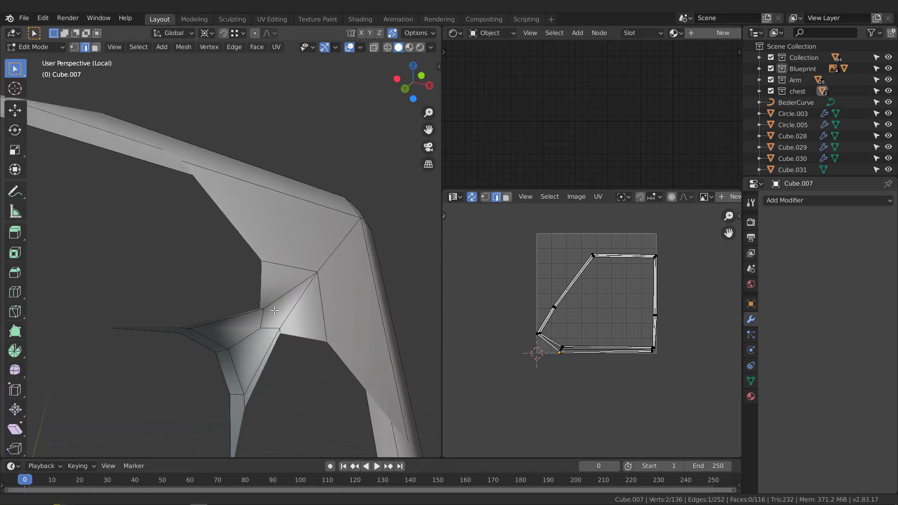
{"action": "left_click", "coordinate": [224, 351], "text": "ctrl"}
{"action": "key", "text": "q"}
{"action": "left_click", "coordinate": [224, 351]}
{"action": "scroll", "coordinate": [224, 351], "scroll_direction": "down", "scroll_amount": 6}
Select the whole border strip and unwrap it along the corner seams with the Conformal method.
{"action": "key", "text": "a"}
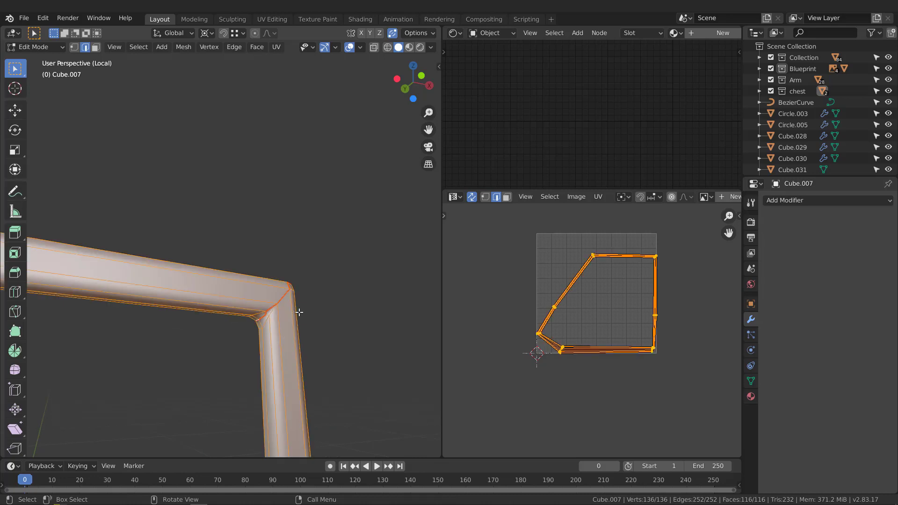
{"action": "scroll", "coordinate": [298, 312], "scroll_direction": "down", "scroll_amount": 2}
{"action": "middle_click_drag", "start_coordinate": [271, 351], "coordinate": [267, 351]}
{"action": "scroll", "coordinate": [272, 290], "scroll_direction": "down", "scroll_amount": 2}
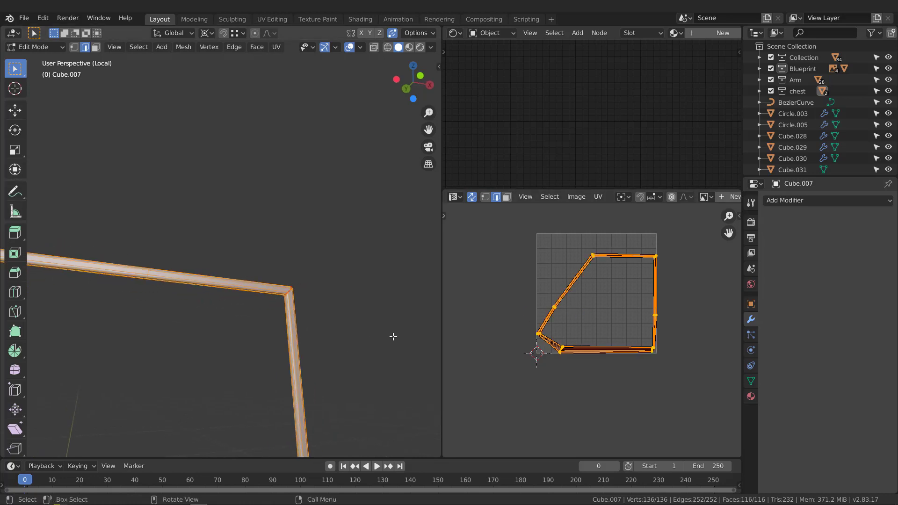
{"action": "key", "text": "u"}
{"action": "left_click", "coordinate": [575, 312]}
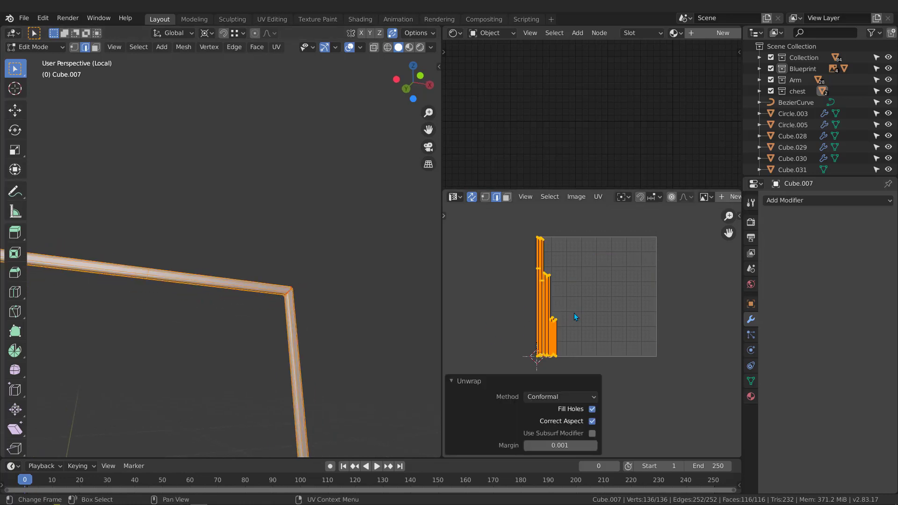
Return to Object Mode and switch local view from the border strip to the Cube.010 panel.
{"action": "middle_click_drag", "start_coordinate": [318, 248], "coordinate": [310, 266]}
{"action": "key", "text": "Tab"}
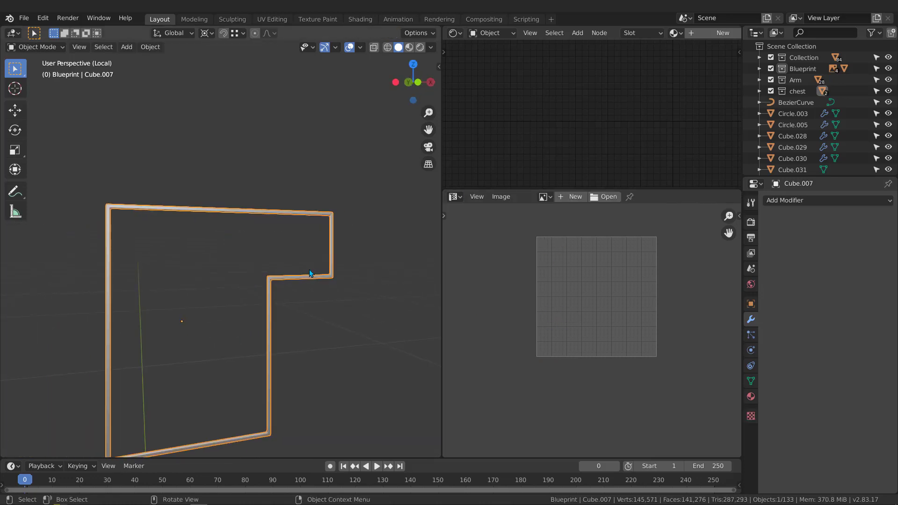
{"action": "key", "text": "KP_Divide"}
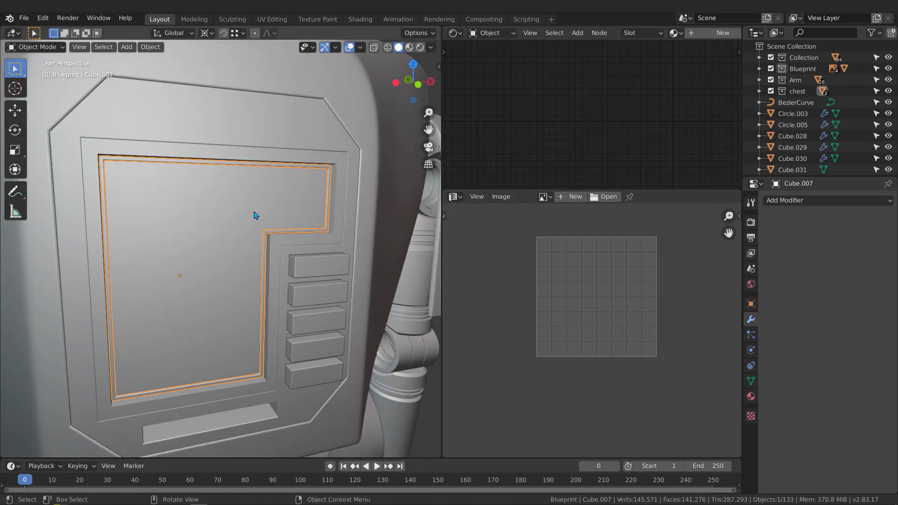
{"action": "left_click", "coordinate": [283, 208]}
{"action": "key", "text": "KP_Divide"}
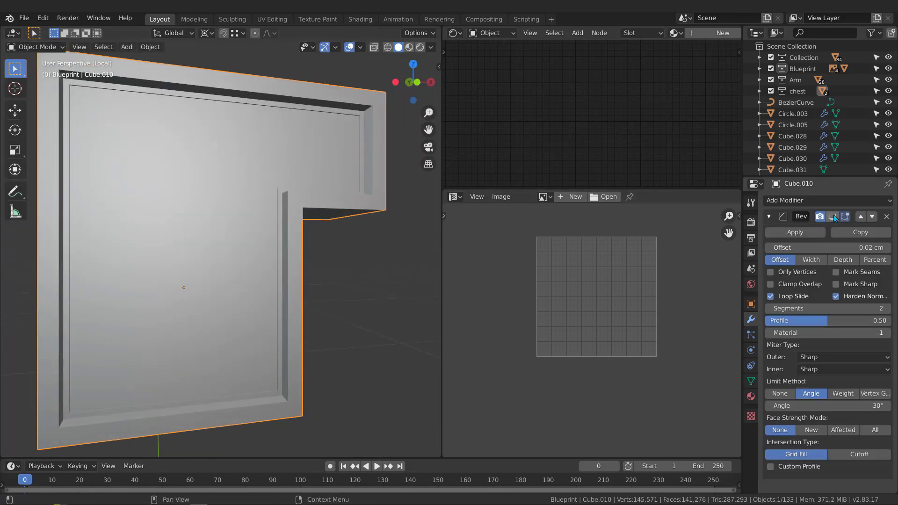
Turn on the Cube.010 panel's Bevel modifier in the viewport and apply it.
{"action": "left_click", "coordinate": [832, 216]}
{"action": "mouse_move", "coordinate": [215, 203]}
{"action": "middle_mouse_down"}
{"action": "mouse_move", "coordinate": [190, 209]}
{"action": "mouse_move", "coordinate": [220, 215]}
{"action": "middle_mouse_up"}
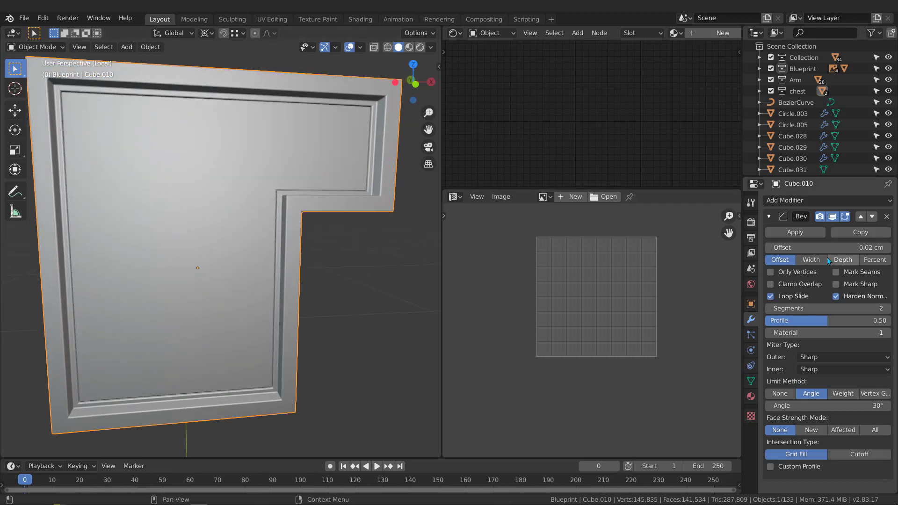
{"action": "left_click", "coordinate": [803, 232]}
In Edit Mode, edge-slide the panel's open rear edge loop toward the front rim with a factor of 0.968.
{"action": "middle_click_drag", "start_coordinate": [282, 172], "coordinate": [170, 218]}
{"action": "scroll", "coordinate": [230, 221], "scroll_direction": "down", "scroll_amount": 6}
{"action": "middle_click_drag", "start_coordinate": [230, 222], "coordinate": [292, 253]}
{"action": "key", "text": "Tab"}
{"action": "key", "text": "g"}
{"action": "key", "text": "g"}
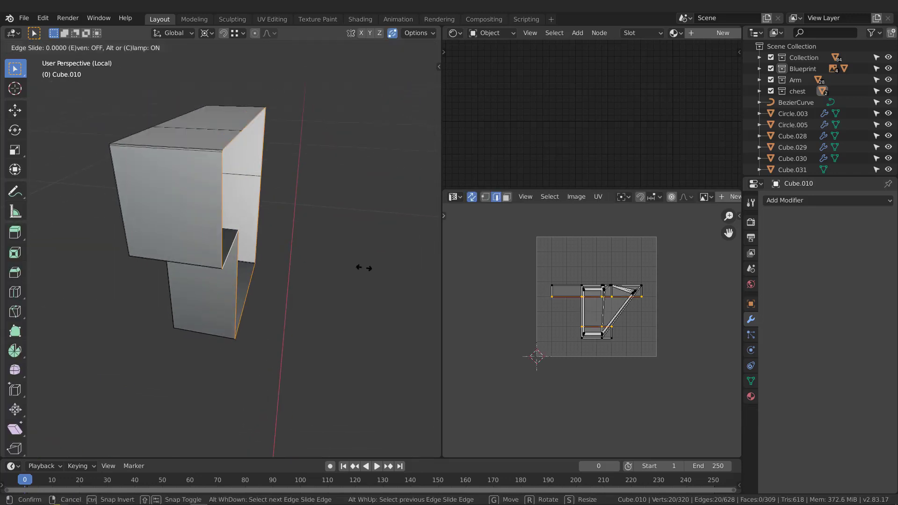
{"action": "left_click", "coordinate": [341, 267]}
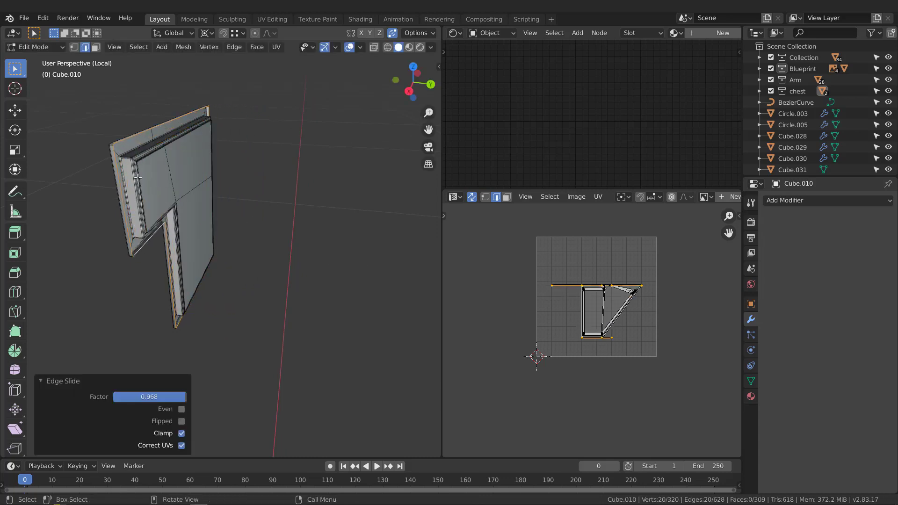
Check the panel's frame corners, then select all of its faces and unwrap them with the Conformal method.
{"action": "middle_click_drag", "start_coordinate": [341, 267], "coordinate": [268, 141]}
{"action": "scroll", "coordinate": [261, 179], "scroll_direction": "up", "scroll_amount": 5}
{"action": "scroll", "coordinate": [357, 94], "scroll_direction": "up", "scroll_amount": 7}
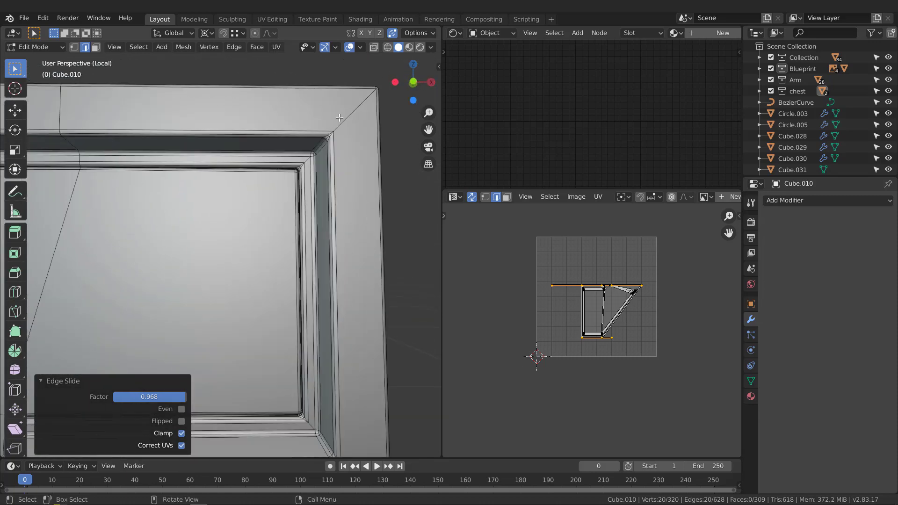
{"action": "left_click", "coordinate": [349, 126]}
{"action": "middle_click_drag", "start_coordinate": [349, 126], "coordinate": [427, 206]}
{"action": "middle_click_drag", "start_coordinate": [217, 238], "coordinate": [311, 178]}
{"action": "scroll", "coordinate": [234, 237], "scroll_direction": "down", "scroll_amount": 7}
{"action": "scroll", "coordinate": [322, 175], "scroll_direction": "down", "scroll_amount": 2}
{"action": "key", "text": "a"}
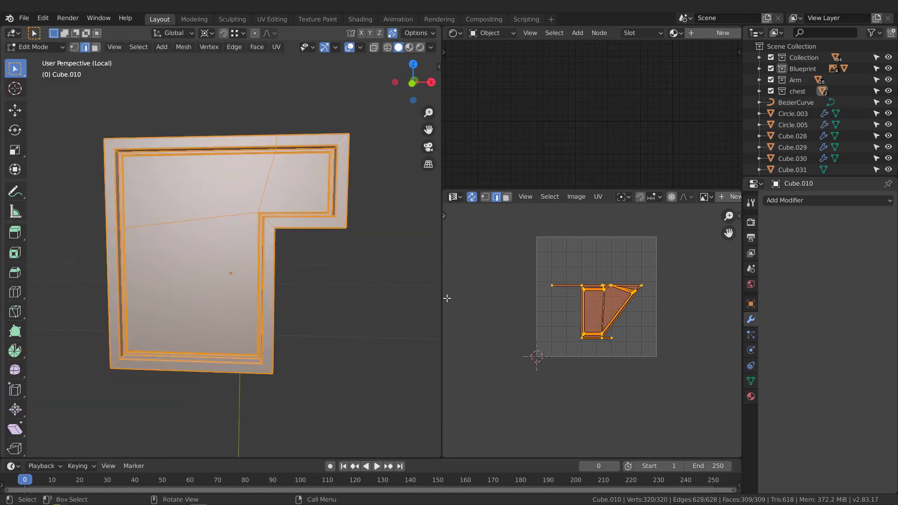
{"action": "middle_click_drag", "start_coordinate": [582, 315], "coordinate": [592, 307]}
{"action": "key", "text": "u"}
{"action": "left_click", "coordinate": [583, 312]}
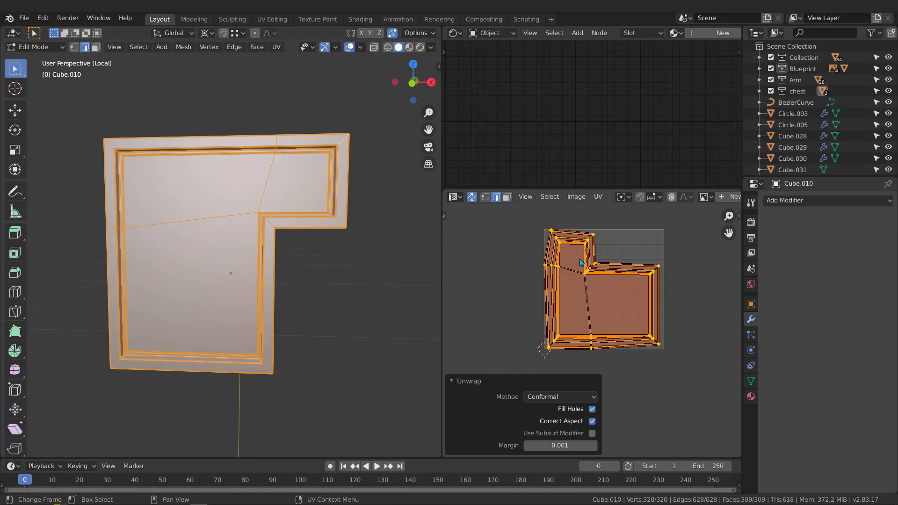
Return to Object Mode, assign the Checker material to the Cube.010 panel and switch the viewport to Material Preview.
{"action": "scroll", "coordinate": [580, 262], "scroll_direction": "up", "scroll_amount": 3}
{"action": "key", "text": "Tab"}
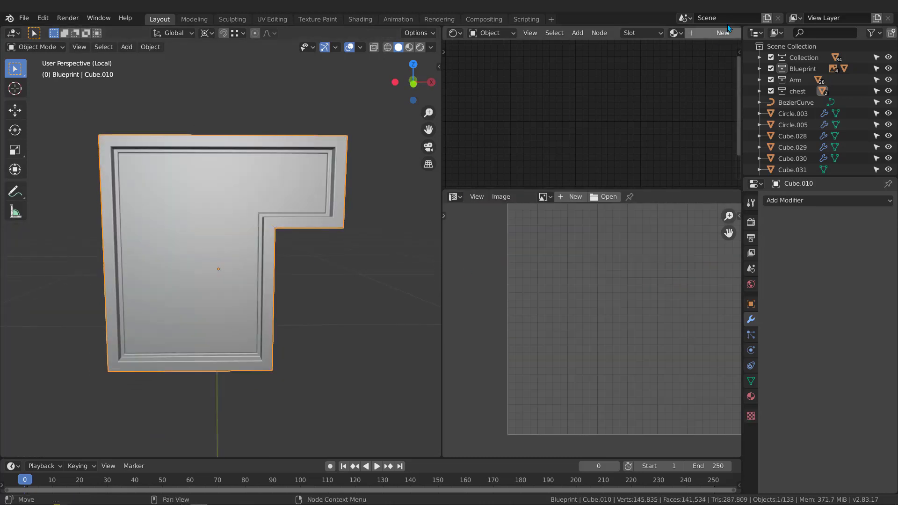
{"action": "left_click", "coordinate": [679, 34]}
{"action": "left_click", "coordinate": [691, 50]}
{"action": "scroll", "coordinate": [299, 177], "scroll_direction": "down", "scroll_amount": 2}
{"action": "middle_click_drag", "start_coordinate": [239, 199], "coordinate": [256, 192]}
{"action": "key", "text": "z"}
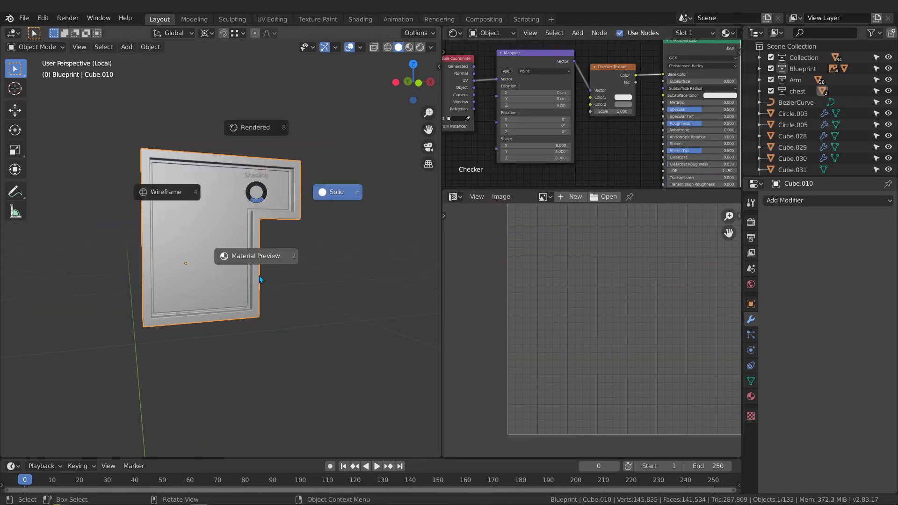
{"action": "left_click", "coordinate": [259, 279]}
Examine the checker pattern along the panel's recessed frame and inner corner for stretching.
{"action": "middle_click_drag", "start_coordinate": [250, 256], "coordinate": [228, 256]}
{"action": "scroll", "coordinate": [290, 188], "scroll_direction": "up", "scroll_amount": 3}
{"action": "mouse_move", "coordinate": [332, 171]}
{"action": "middle_mouse_down"}
{"action": "mouse_move", "coordinate": [307, 177]}
{"action": "mouse_move", "coordinate": [276, 154]}
{"action": "mouse_move", "coordinate": [280, 145]}
{"action": "mouse_move", "coordinate": [196, 267]}
{"action": "mouse_move", "coordinate": [216, 295]}
{"action": "mouse_move", "coordinate": [203, 274]}
{"action": "mouse_move", "coordinate": [169, 278]}
{"action": "mouse_move", "coordinate": [220, 308]}
{"action": "middle_mouse_up"}
{"action": "middle_click_drag", "start_coordinate": [348, 232], "coordinate": [262, 259], "text": "shift"}
{"action": "middle_click_drag", "start_coordinate": [223, 202], "coordinate": [266, 217]}
{"action": "scroll", "coordinate": [266, 218], "scroll_direction": "up", "scroll_amount": 5}
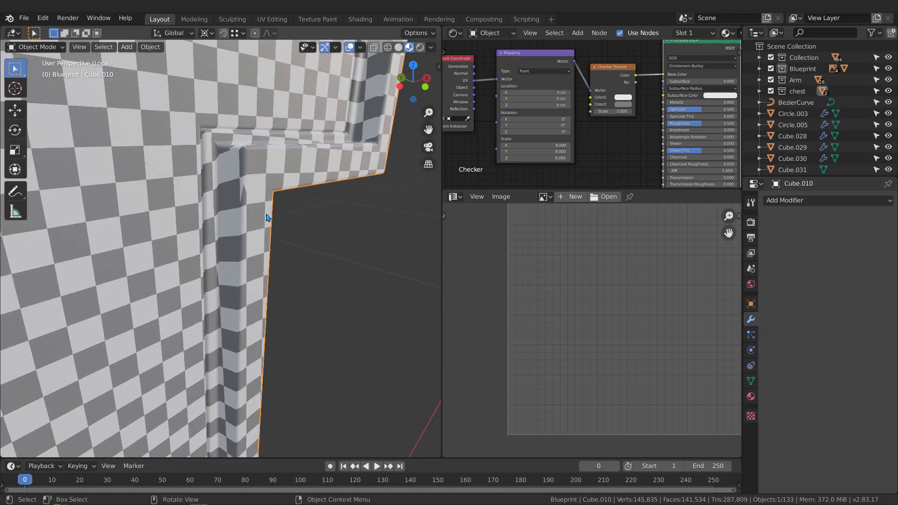
{"action": "scroll", "coordinate": [242, 191], "scroll_direction": "up", "scroll_amount": 2}
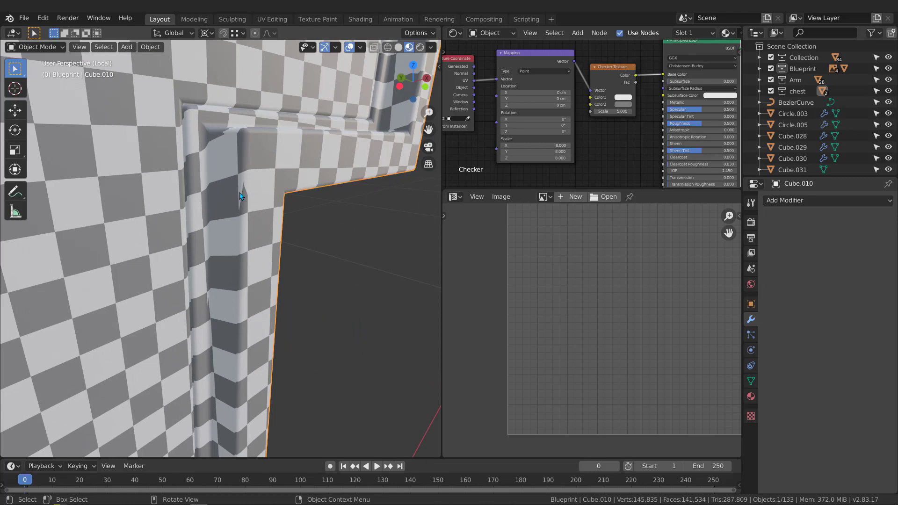
Switch the panel to Edit Mode with solid shading and select edges at the inner corner of the recessed frame.
{"action": "key", "text": "Tab"}
{"action": "key", "text": "z"}
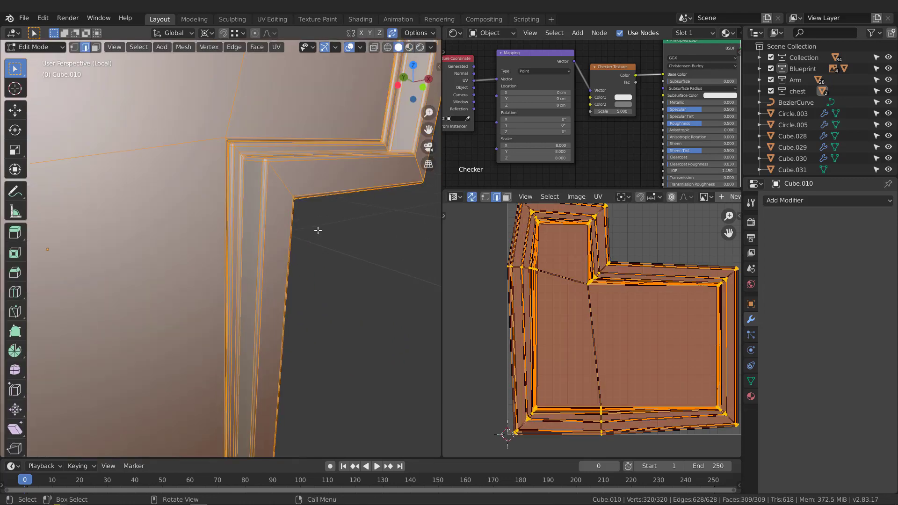
{"action": "middle_click_drag", "start_coordinate": [318, 231], "coordinate": [320, 175]}
{"action": "scroll", "coordinate": [281, 233], "scroll_direction": "down", "scroll_amount": 8}
{"action": "scroll", "coordinate": [281, 254], "scroll_direction": "up", "scroll_amount": 6}
{"action": "left_click", "coordinate": [323, 211]}
{"action": "scroll", "coordinate": [305, 192], "scroll_direction": "down", "scroll_amount": 4}
{"action": "scroll", "coordinate": [295, 207], "scroll_direction": "up", "scroll_amount": 4}
{"action": "scroll", "coordinate": [320, 175], "scroll_direction": "up", "scroll_amount": 5}
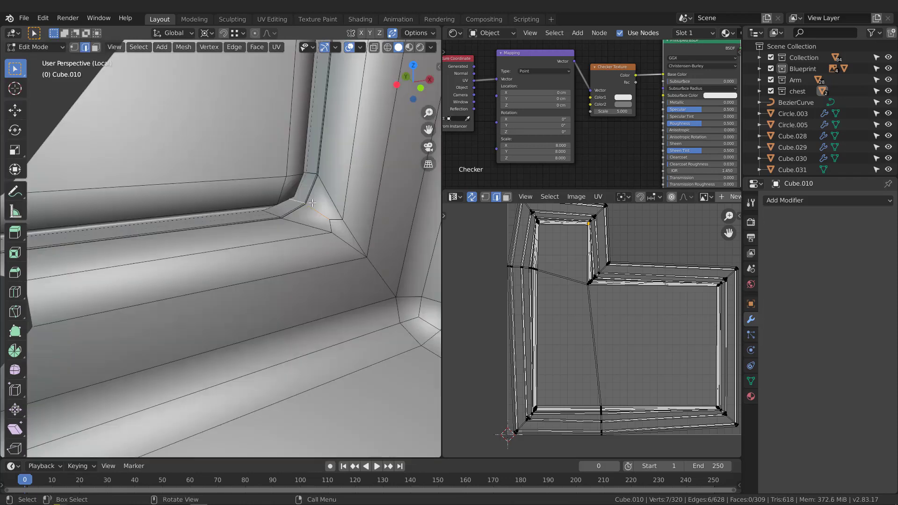
Set the viewport's Clip Start to 0.01 cm.
{"action": "left_click", "coordinate": [438, 68]}
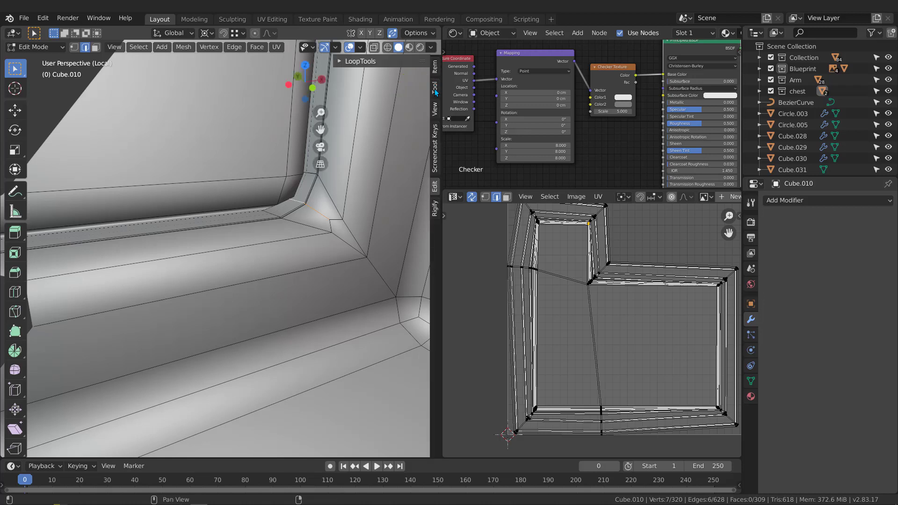
{"action": "left_click", "coordinate": [434, 108]}
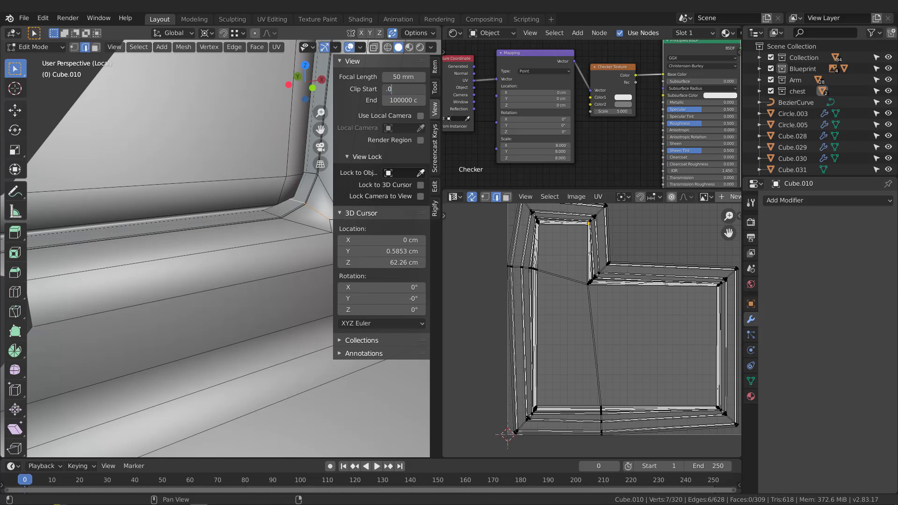
{"action": "key", "text": "Return"}
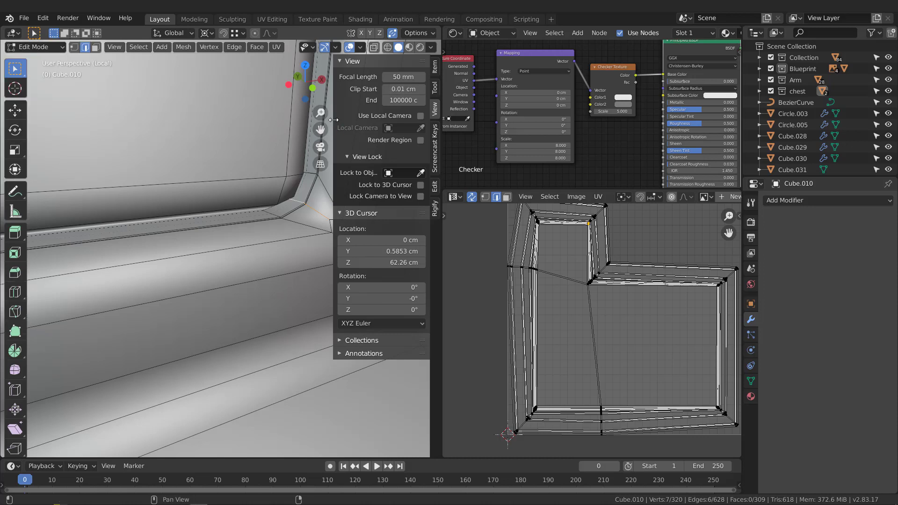
{"action": "key", "text": "n"}
Select the face loop running around the groove between the inner panel and the frame, and delete its faces.
{"action": "scroll", "coordinate": [297, 138], "scroll_direction": "up", "scroll_amount": 3}
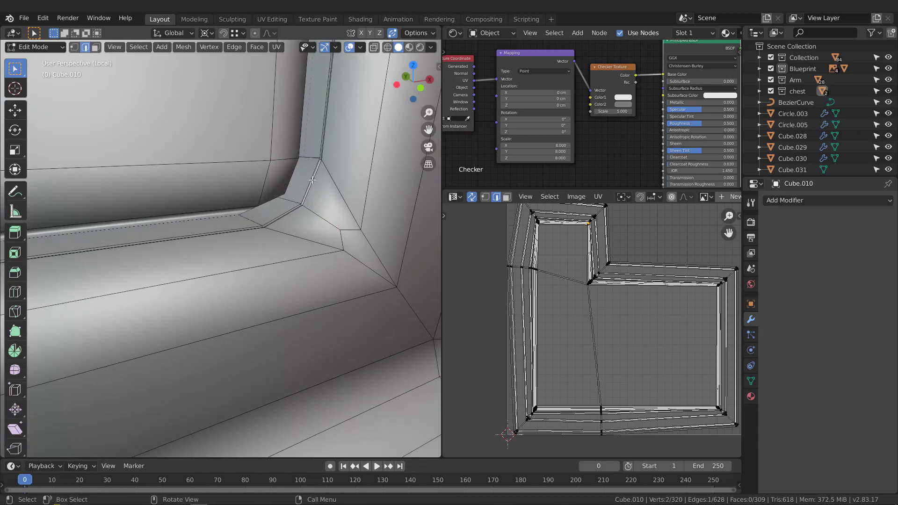
{"action": "mouse_move", "coordinate": [312, 179]}
{"action": "middle_mouse_down"}
{"action": "mouse_move", "coordinate": [291, 164]}
{"action": "mouse_move", "coordinate": [326, 182]}
{"action": "middle_mouse_up"}
{"action": "left_click", "coordinate": [314, 157], "text": "alt"}
{"action": "scroll", "coordinate": [326, 181], "scroll_direction": "up", "scroll_amount": 1}
{"action": "key", "text": "x"}
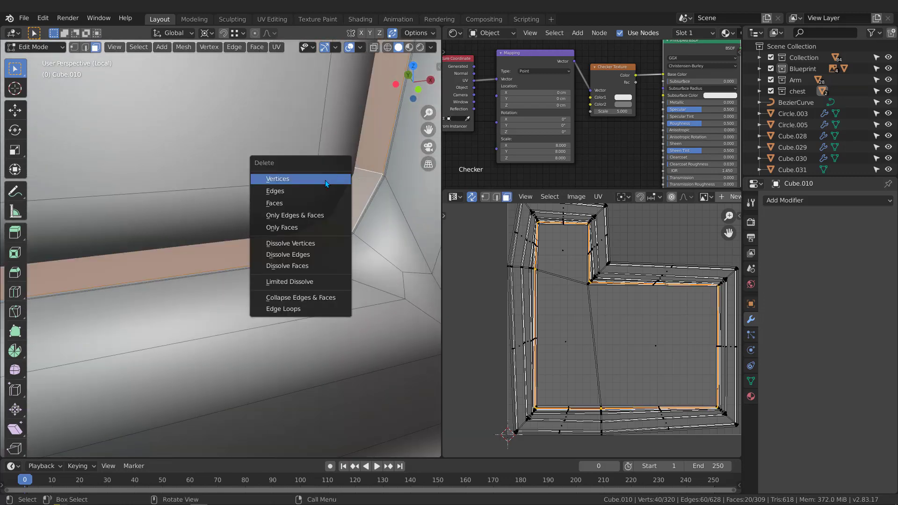
{"action": "key", "text": "f"}
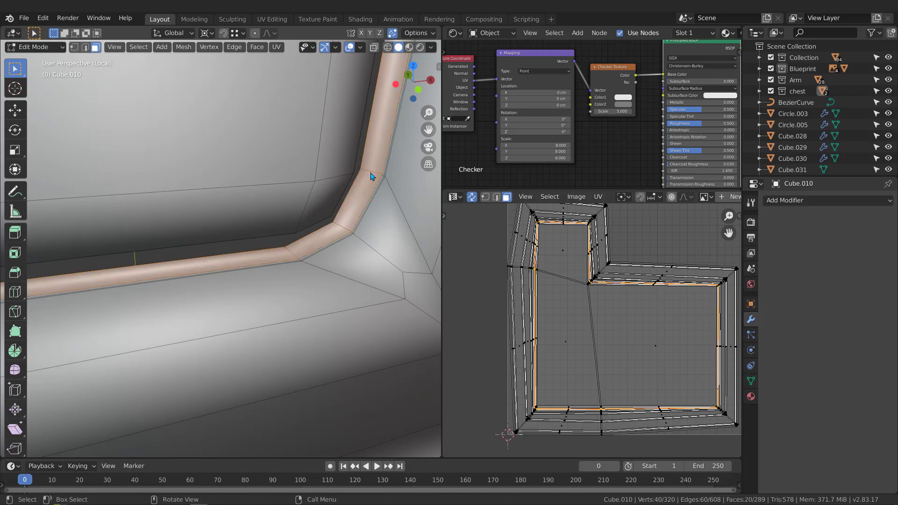
Delete the next two face loops in the groove to open a gap between the inner panel and the frame.
{"action": "key", "text": "x"}
{"action": "key", "text": "f"}
{"action": "key", "text": "s"}
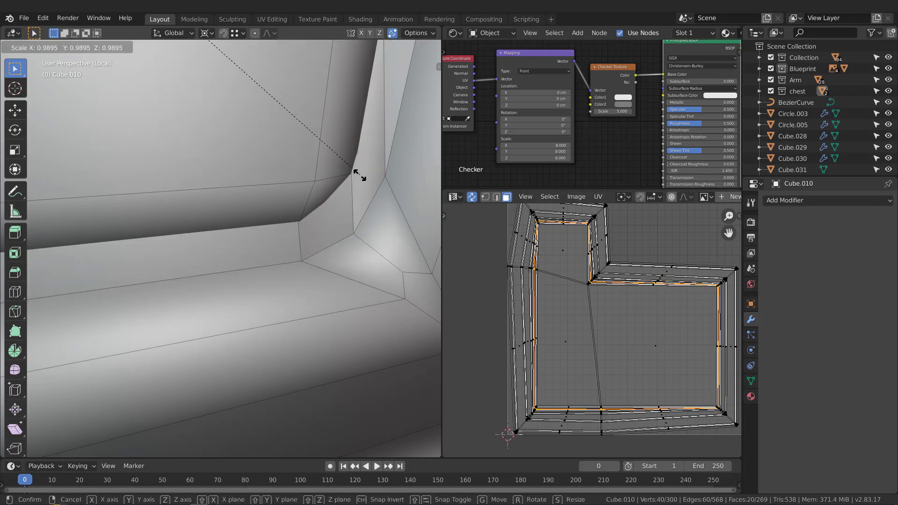
{"action": "right_click", "coordinate": [368, 178]}
{"action": "key", "text": "x"}
{"action": "left_click", "coordinate": [369, 192]}
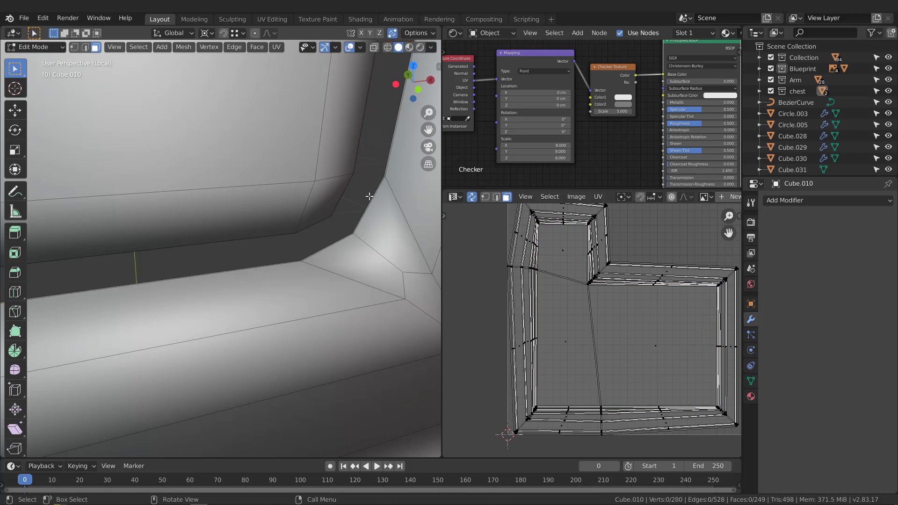
{"action": "left_click", "coordinate": [383, 178], "text": "alt"}
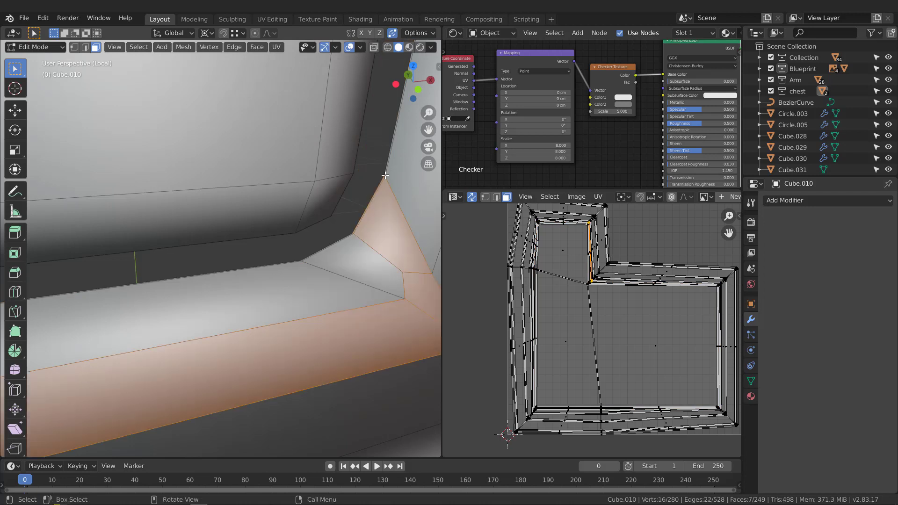
{"action": "left_click", "coordinate": [385, 174], "text": "alt"}
{"action": "left_click", "coordinate": [384, 178], "text": "alt"}
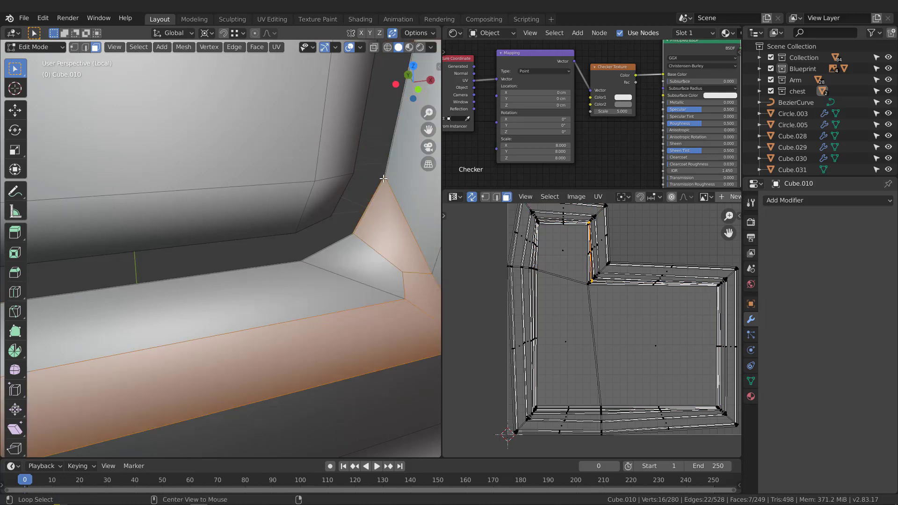
{"action": "key", "text": "alt+a"}
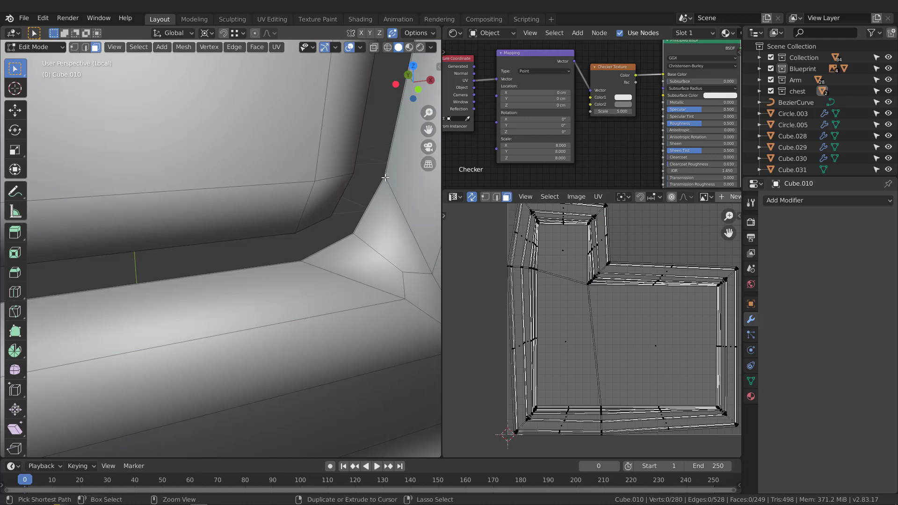
{"action": "middle_click_drag", "start_coordinate": [385, 178], "coordinate": [381, 187], "text": "shift"}
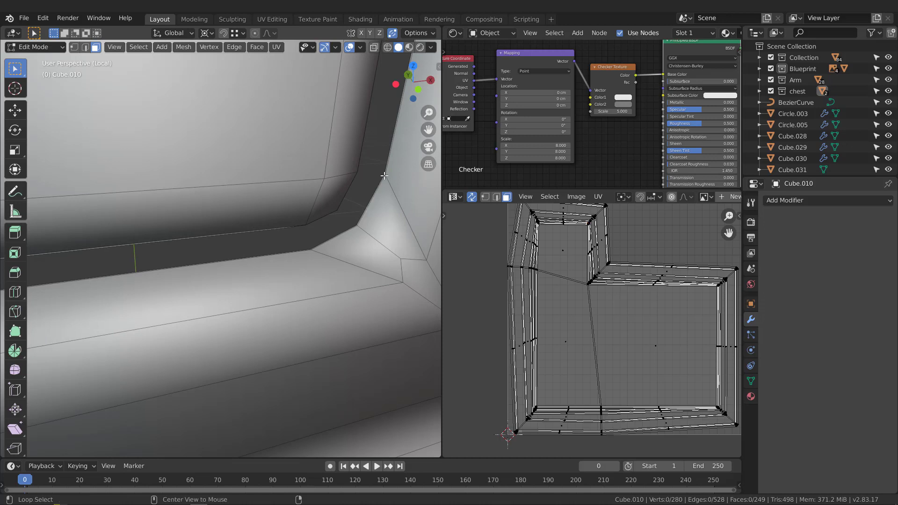
Try to delete the face loop adjoining the frame's open edge around the gap.
{"action": "left_click", "coordinate": [382, 179], "text": "alt"}
{"action": "key", "text": "2"}
{"action": "left_click", "coordinate": [375, 186]}
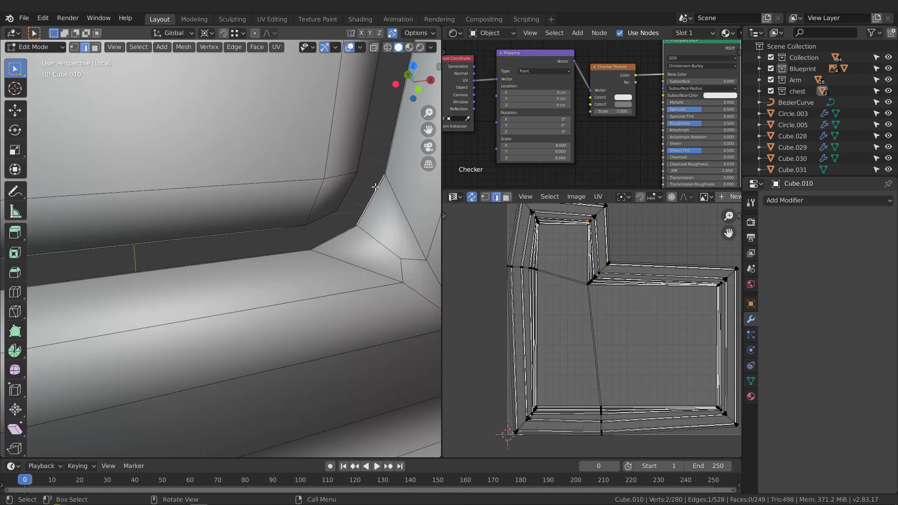
{"action": "key", "text": "ctrl+KP_Add"}
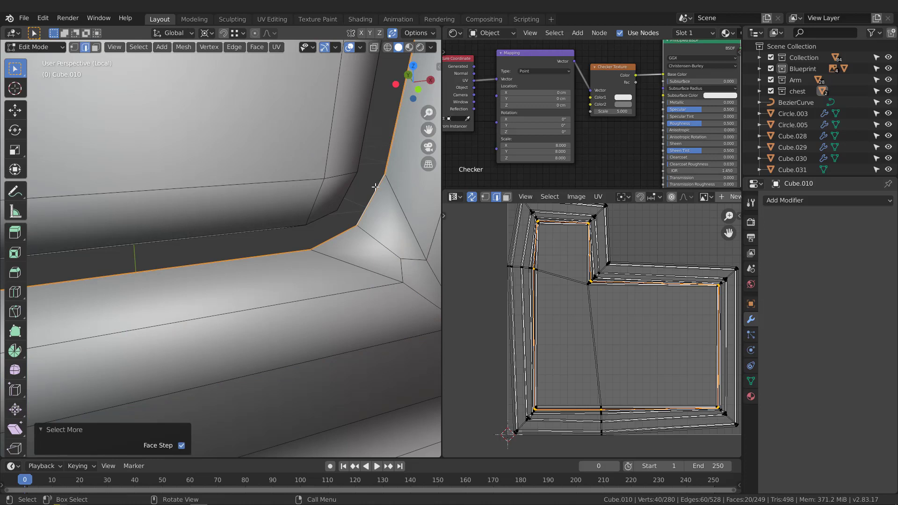
{"action": "key", "text": "3"}
{"action": "key", "text": "x"}
{"action": "key", "text": "f"}
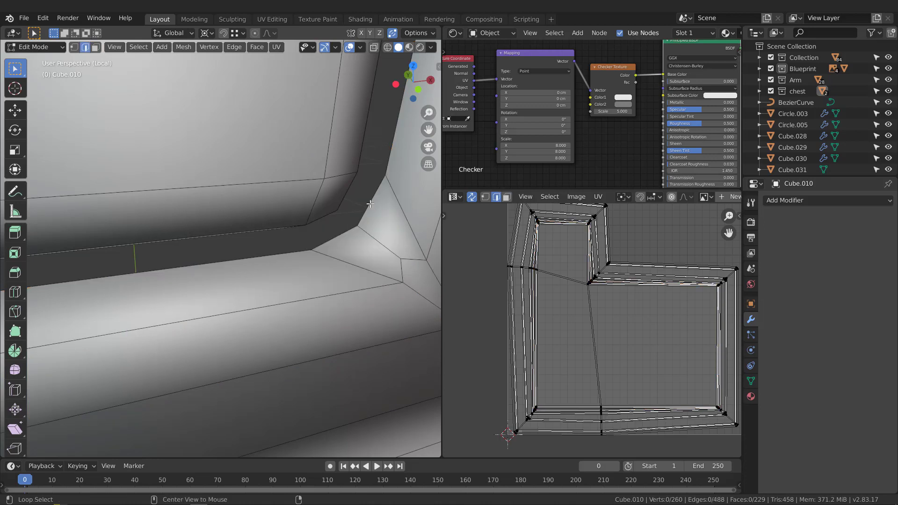
Select the open edge loop bordering the gap and move it about 0.017 cm along the global Y axis.
{"action": "left_click", "coordinate": [370, 203], "text": "alt"}
{"action": "middle_click_drag", "start_coordinate": [370, 204], "coordinate": [333, 168]}
{"action": "scroll", "coordinate": [275, 239], "scroll_direction": "up", "scroll_amount": 10}
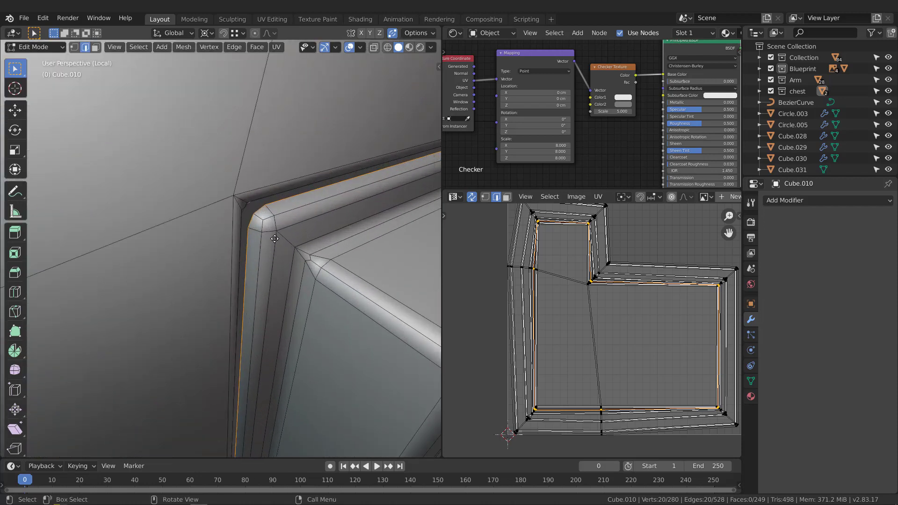
{"action": "key", "text": "g"}
{"action": "key", "text": "z"}
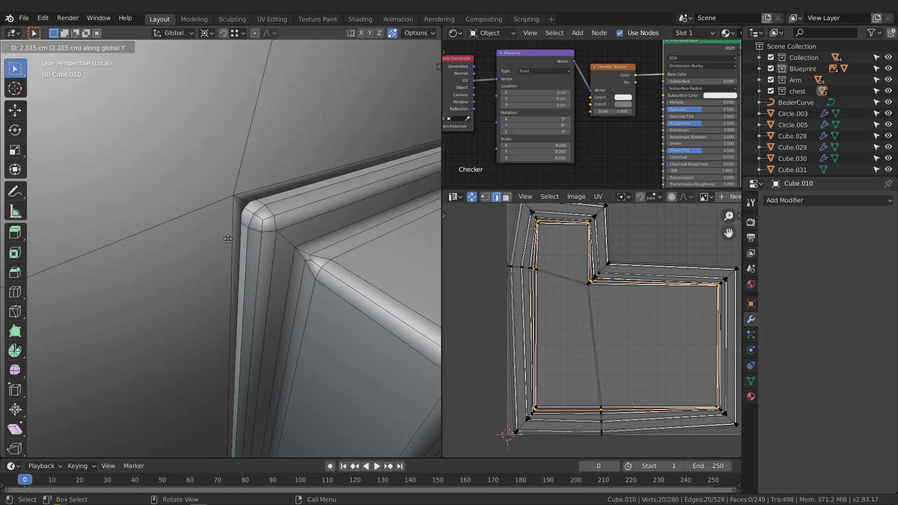
{"action": "left_click", "coordinate": [260, 248]}
Return to Object Mode and inspect the groove corners and the overall panel shading.
{"action": "middle_click_drag", "start_coordinate": [259, 249], "coordinate": [245, 228]}
{"action": "scroll", "coordinate": [245, 230], "scroll_direction": "up", "scroll_amount": 6}
{"action": "key", "text": "Tab"}
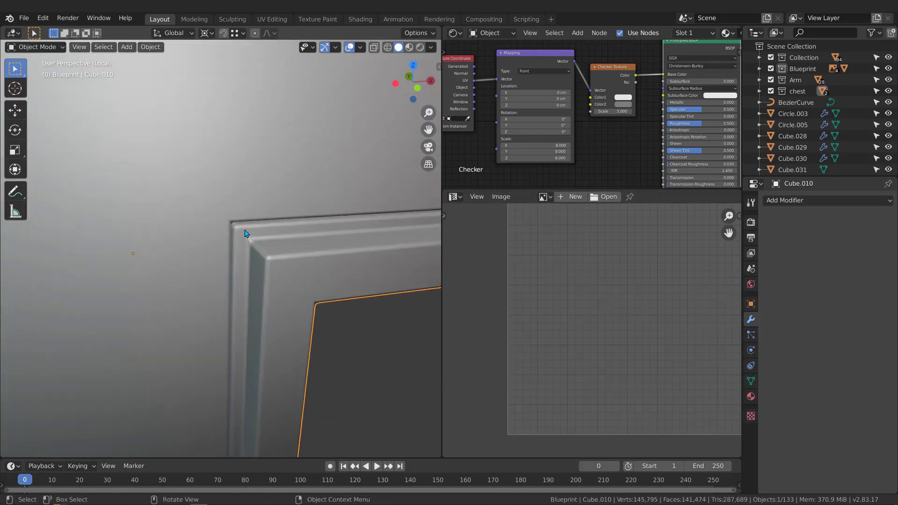
{"action": "scroll", "coordinate": [239, 228], "scroll_direction": "up", "scroll_amount": 5}
{"action": "scroll", "coordinate": [225, 222], "scroll_direction": "up", "scroll_amount": 2}
{"action": "scroll", "coordinate": [238, 230], "scroll_direction": "down", "scroll_amount": 8}
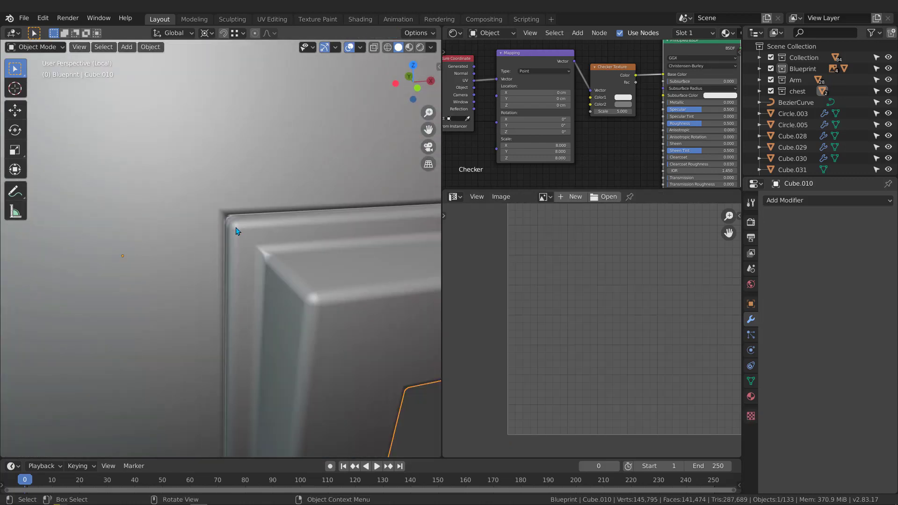
{"action": "middle_click_drag", "start_coordinate": [227, 224], "coordinate": [221, 221]}
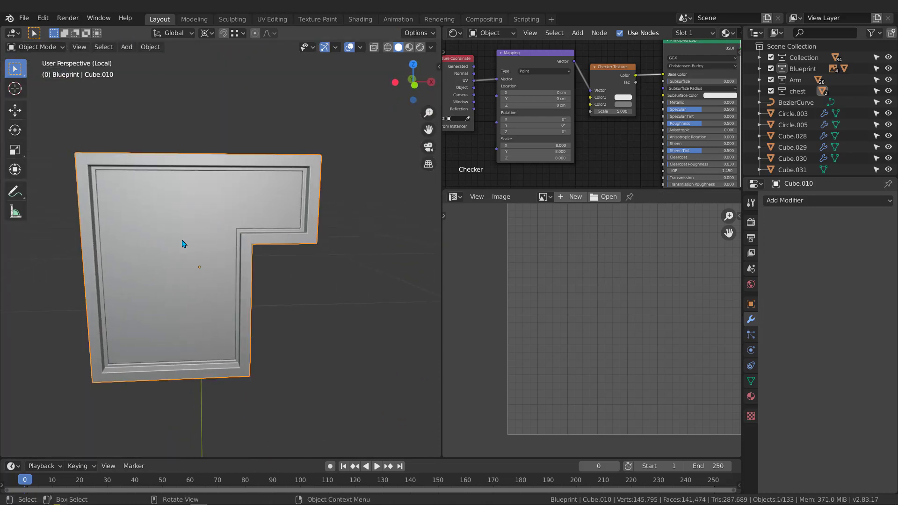
{"action": "middle_click_drag", "start_coordinate": [183, 243], "coordinate": [227, 224]}
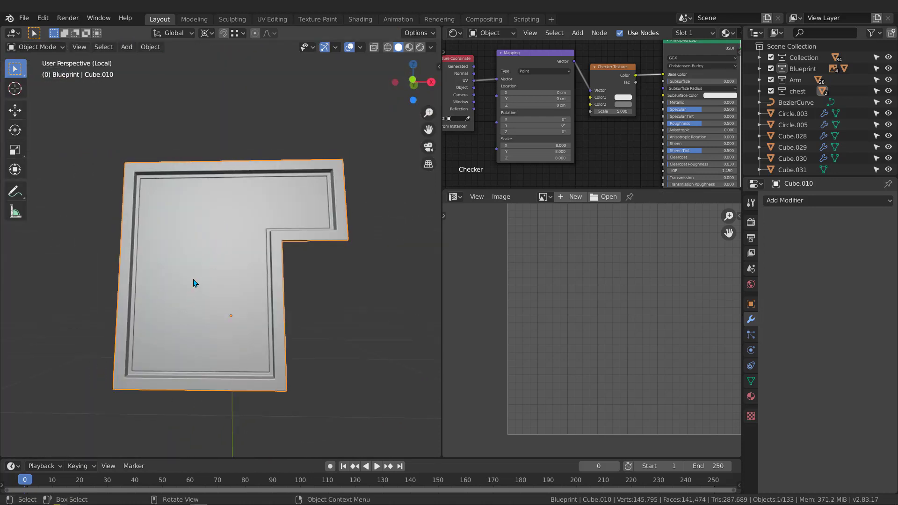
Select the linked faces of the inner panel and separate them from the frame into their own object.
{"action": "key", "text": "Tab"}
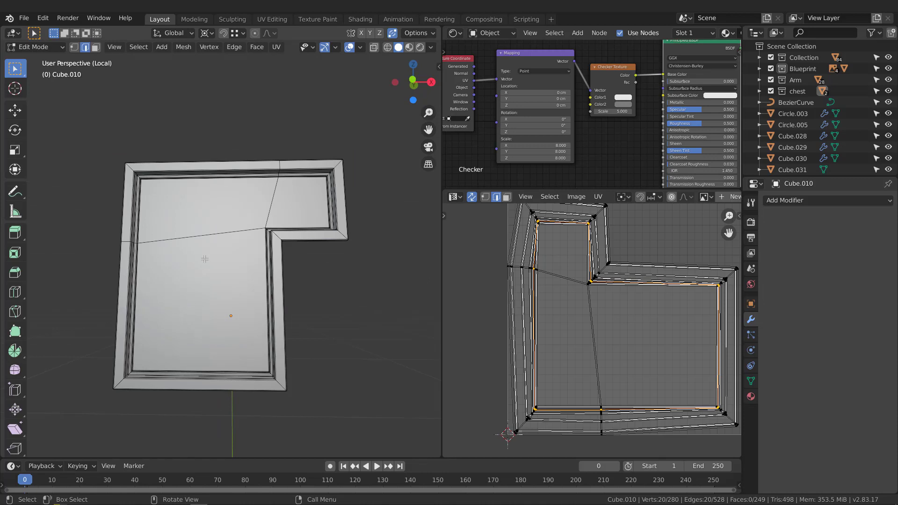
{"action": "key", "text": "l"}
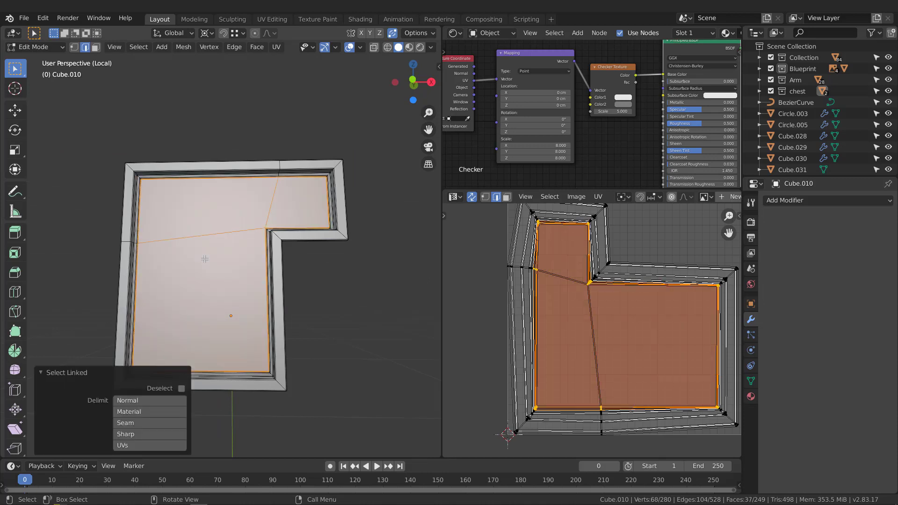
{"action": "left_click", "coordinate": [204, 259]}
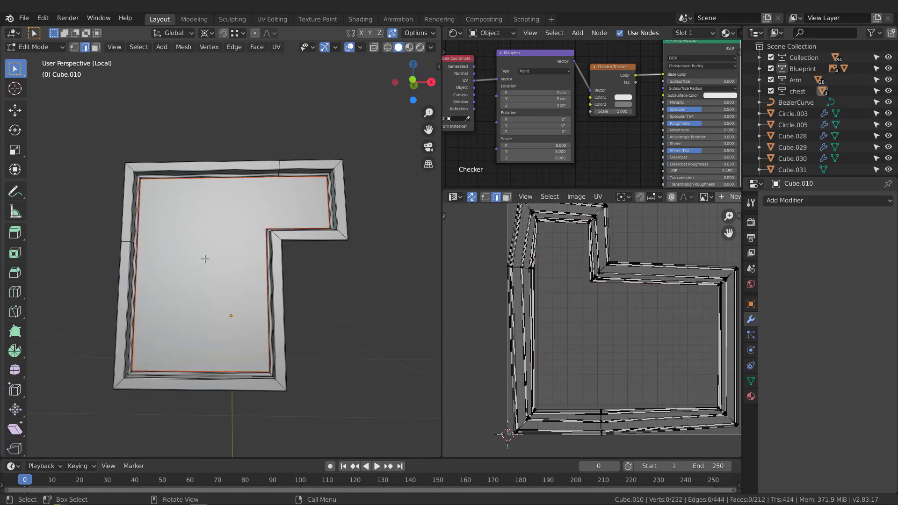
{"action": "key", "text": "Tab"}
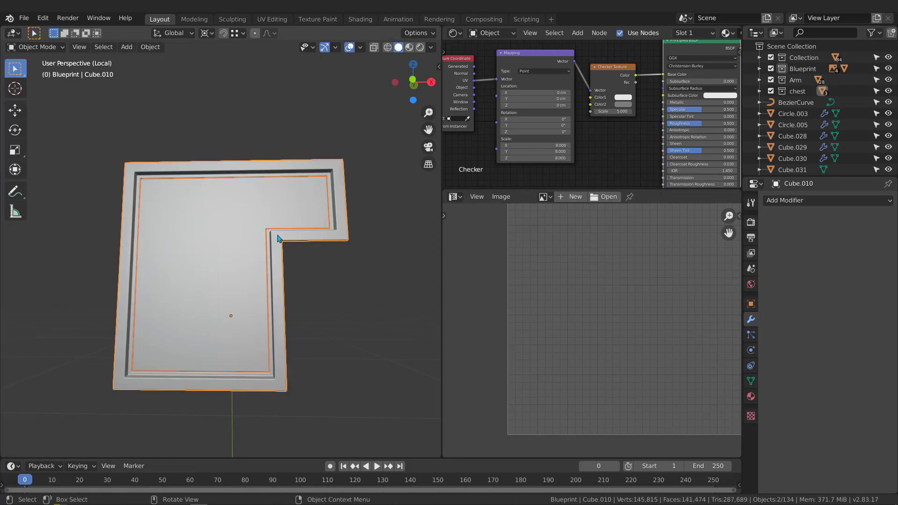
Isolate only the Cube.010 frame in local view and enter Edit Mode.
{"action": "key", "text": "KP_Divide"}
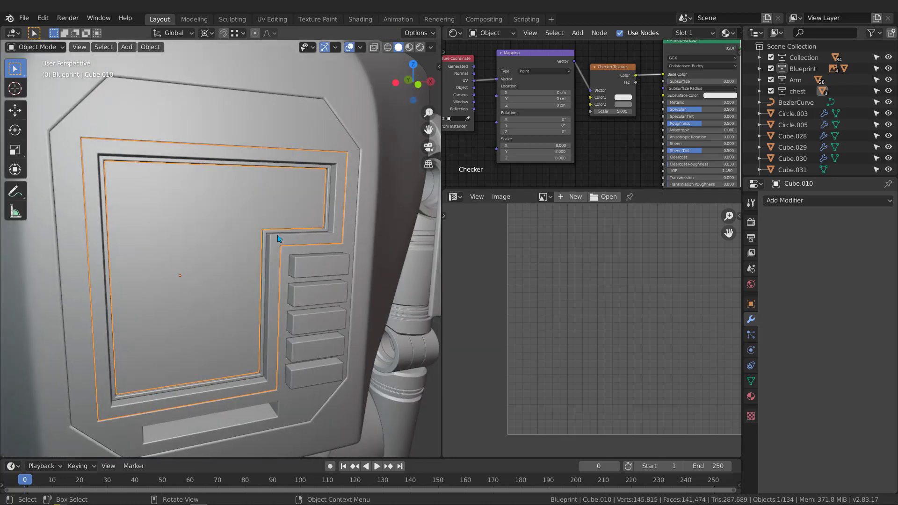
{"action": "key", "text": "KP_Divide"}
{"action": "scroll", "coordinate": [284, 227], "scroll_direction": "up", "scroll_amount": 3}
{"action": "middle_click_drag", "start_coordinate": [297, 207], "coordinate": [255, 231]}
{"action": "key", "text": "Tab"}
Mark seams across the frame at the notch's inner corner and at the outer corner beside it.
{"action": "scroll", "coordinate": [256, 187], "scroll_direction": "up", "scroll_amount": 2}
{"action": "scroll", "coordinate": [261, 213], "scroll_direction": "down", "scroll_amount": 5}
{"action": "scroll", "coordinate": [325, 191], "scroll_direction": "up", "scroll_amount": 6}
{"action": "left_click", "coordinate": [329, 218], "text": "alt"}
{"action": "scroll", "coordinate": [286, 177], "scroll_direction": "up", "scroll_amount": 6}
{"action": "left_click", "coordinate": [291, 170]}
{"action": "scroll", "coordinate": [290, 170], "scroll_direction": "down", "scroll_amount": 8}
{"action": "left_click", "coordinate": [246, 183], "text": "ctrl"}
{"action": "left_click", "coordinate": [231, 183]}
{"action": "middle_click_drag", "start_coordinate": [325, 303], "coordinate": [397, 406]}
{"action": "left_click", "coordinate": [261, 228], "text": "ctrl"}
{"action": "scroll", "coordinate": [290, 365], "scroll_direction": "down", "scroll_amount": 6}
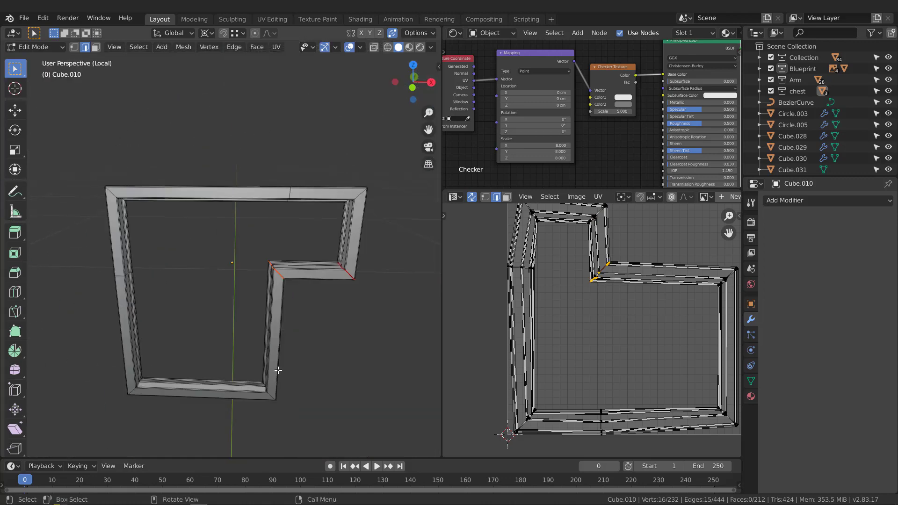
Mark a seam across the frame's lower-right corner.
{"action": "middle_click_drag", "start_coordinate": [277, 369], "coordinate": [293, 260], "text": "shift"}
{"action": "scroll", "coordinate": [293, 261], "scroll_direction": "up", "scroll_amount": 5}
{"action": "middle_click_drag", "start_coordinate": [233, 256], "coordinate": [220, 235]}
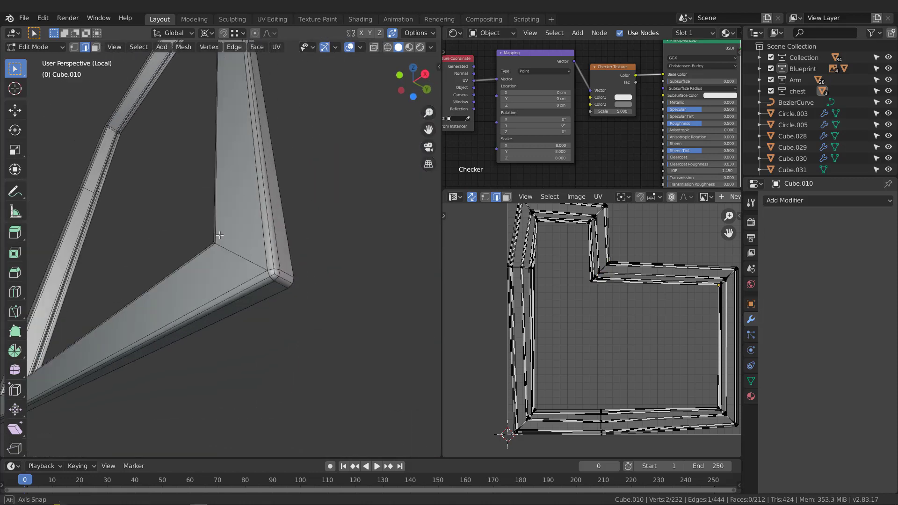
{"action": "left_click", "coordinate": [287, 282], "text": "ctrl"}
{"action": "left_click", "coordinate": [243, 281]}
Select the edge path around the frame's upper-right corner and mark it as a seam.
{"action": "middle_click_drag", "start_coordinate": [272, 283], "coordinate": [388, 185]}
{"action": "scroll", "coordinate": [317, 215], "scroll_direction": "up", "scroll_amount": 4}
{"action": "left_click", "coordinate": [335, 233]}
{"action": "scroll", "coordinate": [275, 281], "scroll_direction": "up", "scroll_amount": 2}
{"action": "scroll", "coordinate": [263, 274], "scroll_direction": "up", "scroll_amount": 2}
{"action": "scroll", "coordinate": [304, 264], "scroll_direction": "down", "scroll_amount": 8}
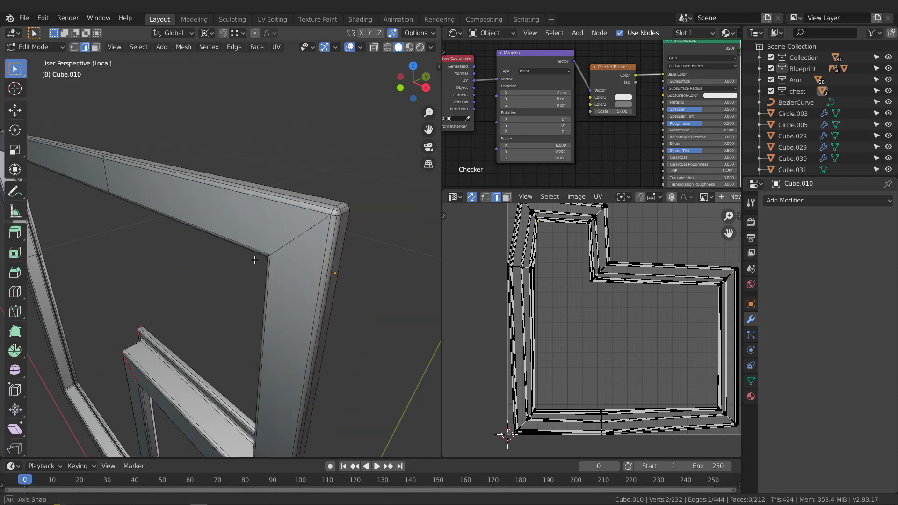
{"action": "mouse_move", "coordinate": [254, 259]}
{"action": "middle_mouse_down"}
{"action": "mouse_move", "coordinate": [302, 229]}
{"action": "mouse_move", "coordinate": [303, 242]}
{"action": "mouse_move", "coordinate": [182, 306]}
{"action": "mouse_move", "coordinate": [280, 292]}
{"action": "mouse_move", "coordinate": [250, 268]}
{"action": "middle_mouse_up"}
{"action": "left_click", "coordinate": [302, 244], "text": "ctrl"}
{"action": "key", "text": "q"}
{"action": "left_click", "coordinate": [298, 243]}
{"action": "scroll", "coordinate": [334, 238], "scroll_direction": "down", "scroll_amount": 5}
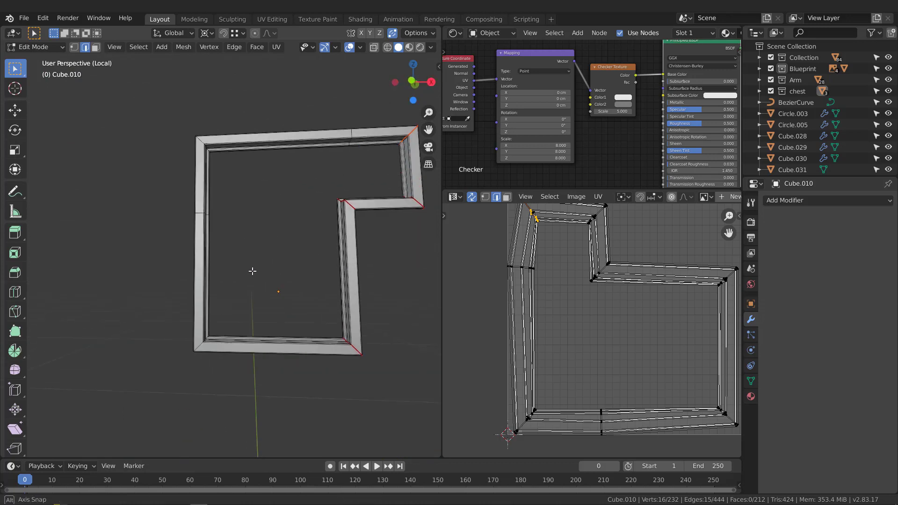
Select the edge path around the frame's lower-left corner and mark it as a seam.
{"action": "scroll", "coordinate": [198, 346], "scroll_direction": "up", "scroll_amount": 5}
{"action": "middle_click_drag", "start_coordinate": [303, 256], "coordinate": [326, 264]}
{"action": "left_click", "coordinate": [240, 344]}
{"action": "scroll", "coordinate": [240, 344], "scroll_direction": "down", "scroll_amount": 5}
{"action": "left_click", "coordinate": [274, 276], "text": "ctrl"}
{"action": "key", "text": "q"}
{"action": "left_click", "coordinate": [273, 279]}
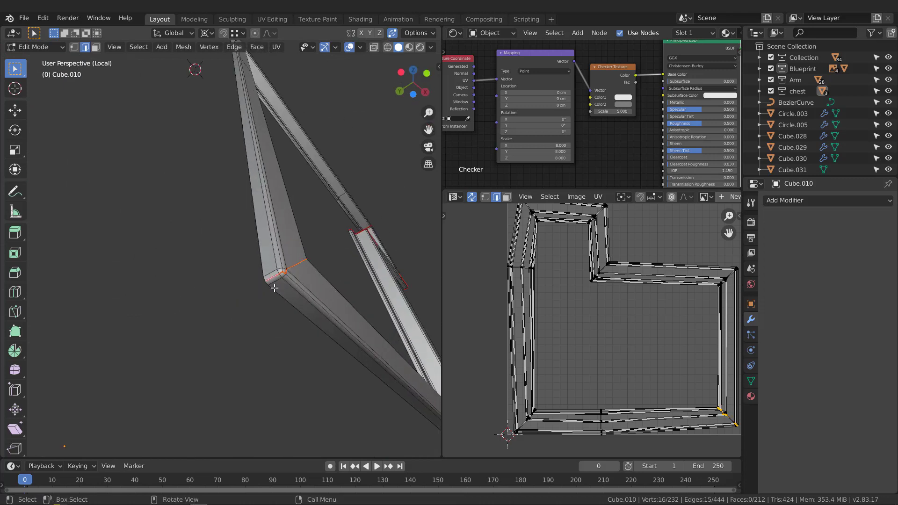
Select the edge path around the frame's upper-left corner and mark it as a seam.
{"action": "middle_click_drag", "start_coordinate": [274, 283], "coordinate": [233, 344]}
{"action": "scroll", "coordinate": [309, 262], "scroll_direction": "down", "scroll_amount": 3}
{"action": "middle_click_drag", "start_coordinate": [329, 251], "coordinate": [287, 347]}
{"action": "left_click", "coordinate": [192, 321]}
{"action": "left_click", "coordinate": [288, 346], "text": "ctrl"}
{"action": "key", "text": "q"}
{"action": "left_click", "coordinate": [288, 346]}
{"action": "scroll", "coordinate": [289, 347], "scroll_direction": "down", "scroll_amount": 10}
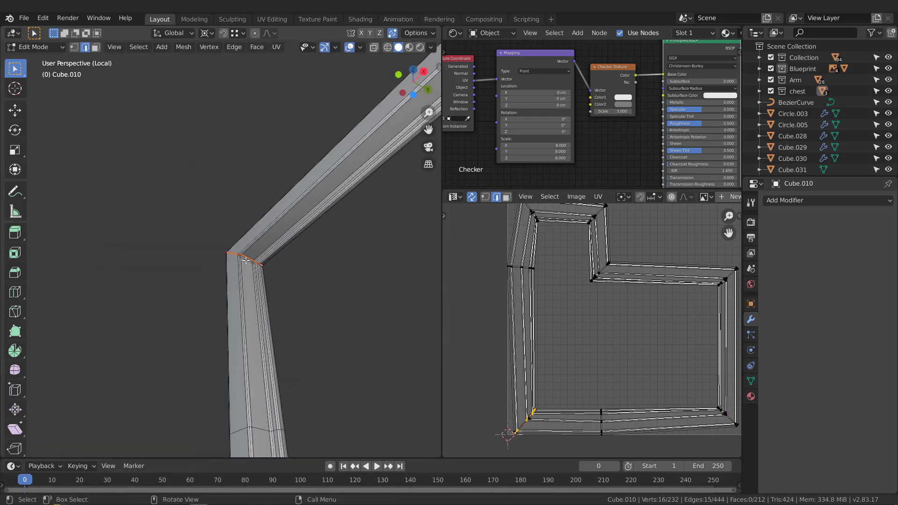
Unwrap all faces of the seamed frame, then return to Object Mode with the full robot model in view.
{"action": "mouse_move", "coordinate": [252, 280]}
{"action": "middle_mouse_down"}
{"action": "mouse_move", "coordinate": [259, 317]}
{"action": "mouse_move", "coordinate": [262, 258]}
{"action": "mouse_move", "coordinate": [243, 247]}
{"action": "mouse_move", "coordinate": [268, 284]}
{"action": "middle_mouse_up"}
{"action": "key", "text": "a"}
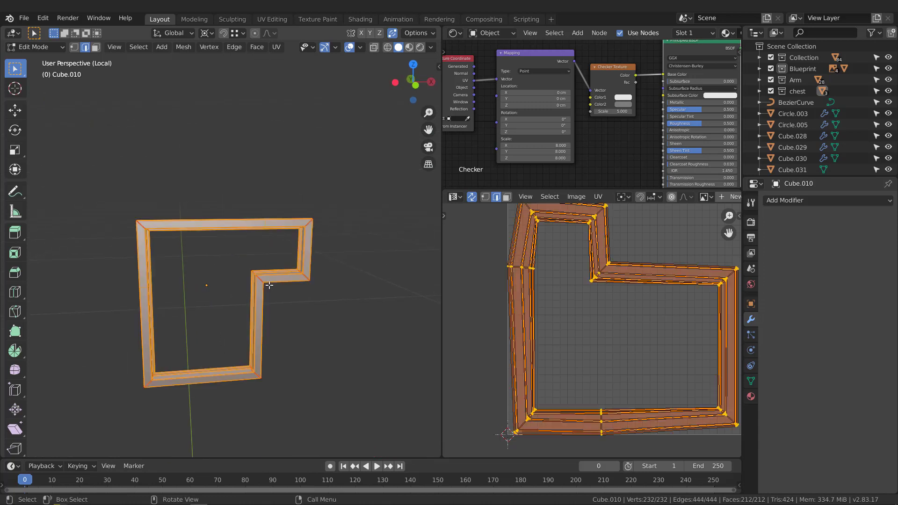
{"action": "mouse_move", "coordinate": [595, 321]}
{"action": "middle_mouse_down"}
{"action": "mouse_move", "coordinate": [603, 322]}
{"action": "mouse_move", "coordinate": [589, 321]}
{"action": "middle_mouse_up"}
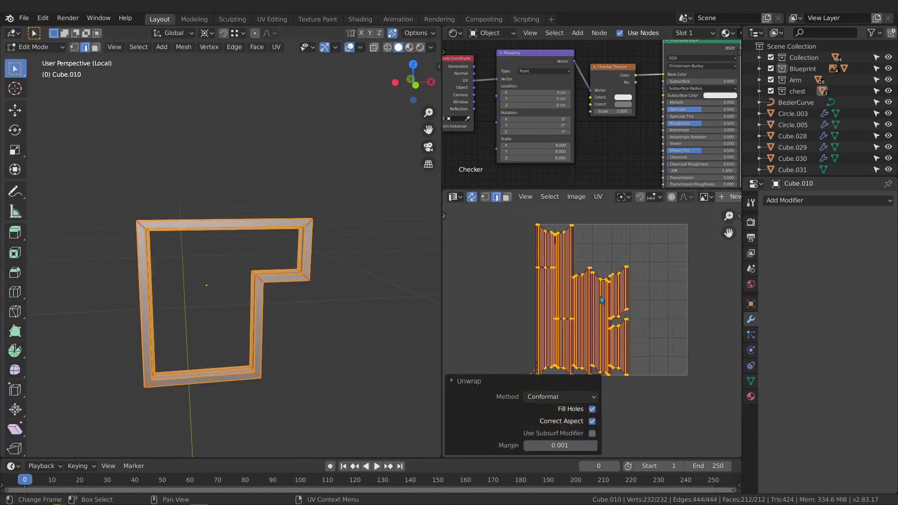
{"action": "middle_click_drag", "start_coordinate": [262, 271], "coordinate": [222, 255]}
{"action": "key", "text": "Tab"}
{"action": "key", "text": "slash"}
Select the separated L-shaped inner panel on the chest, unwrap all of its faces and return to Object Mode.
{"action": "left_click", "coordinate": [211, 251]}
{"action": "scroll", "coordinate": [211, 251], "scroll_direction": "down", "scroll_amount": 4}
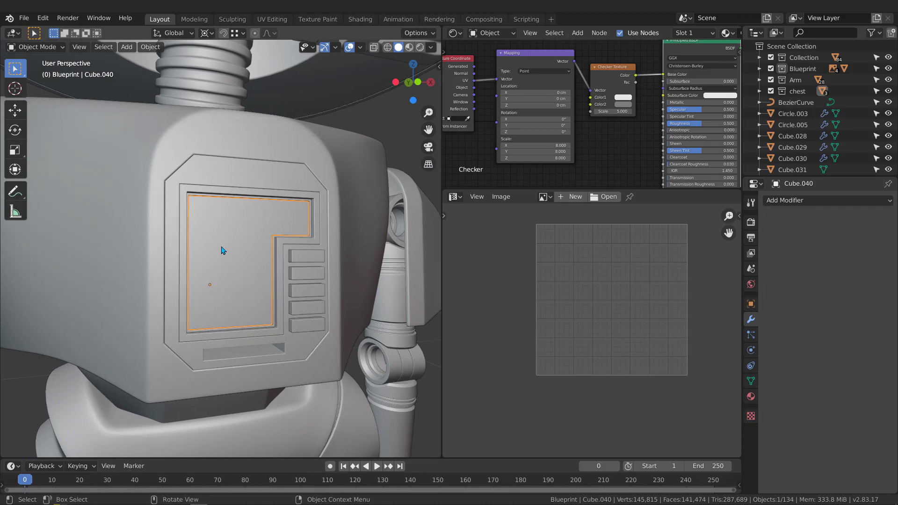
{"action": "key", "text": "Tab"}
{"action": "key", "text": "a"}
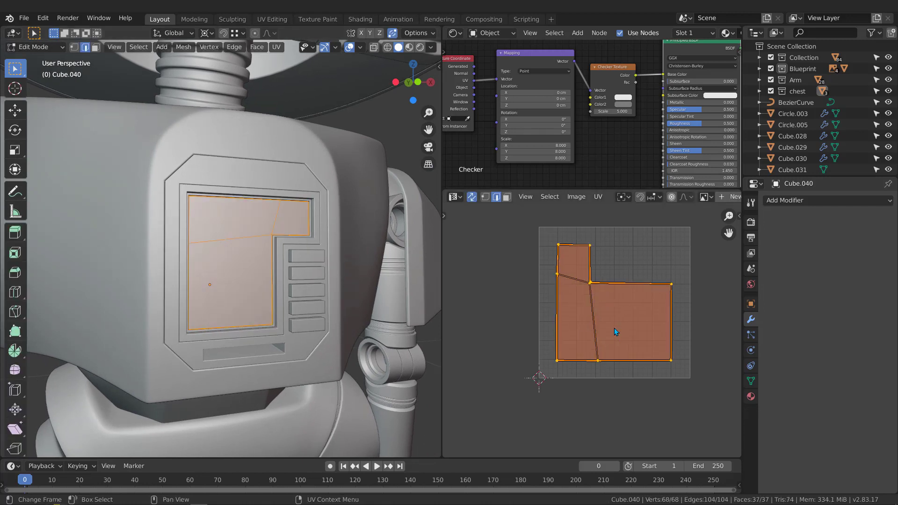
{"action": "key", "text": "u"}
{"action": "left_click", "coordinate": [610, 326]}
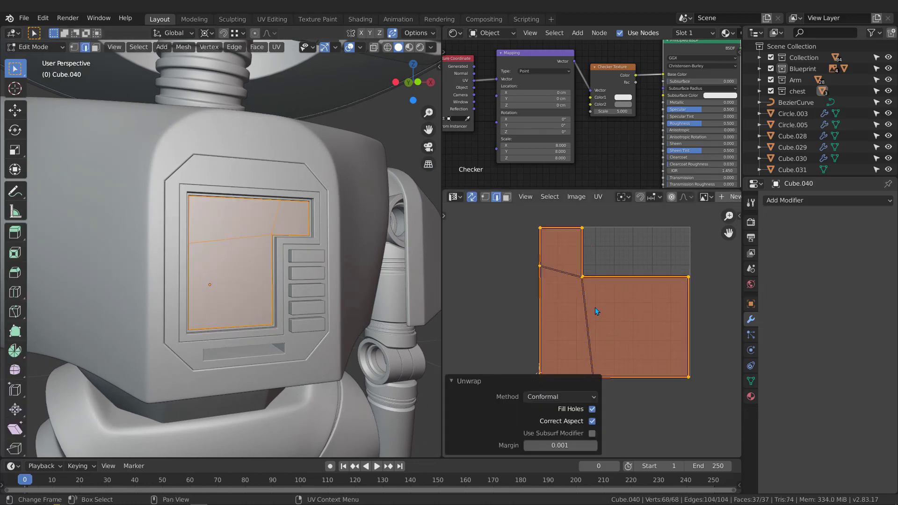
{"action": "scroll", "coordinate": [245, 312], "scroll_direction": "down", "scroll_amount": 2}
{"action": "key", "text": "Tab"}
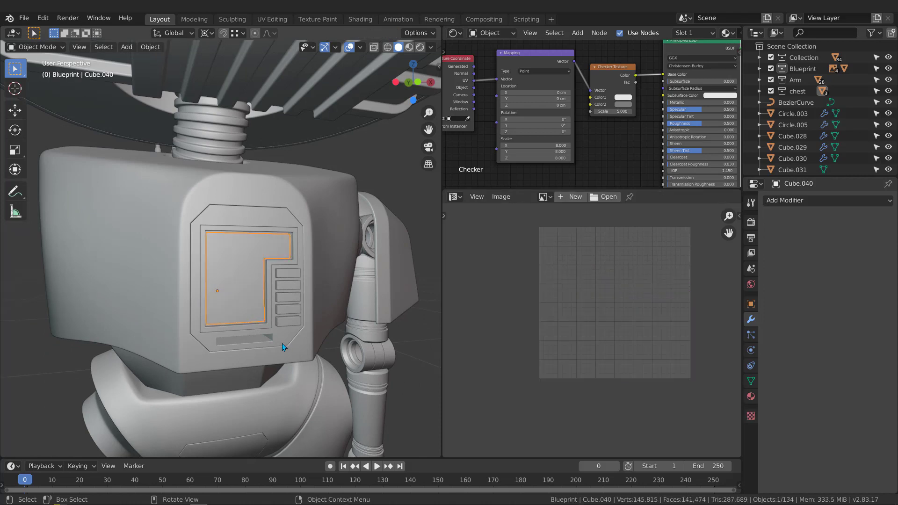
Examine the UV layout of the plate surrounding the panel and buttons, and inspect the chest's checker pattern in Material Preview shading.
{"action": "scroll", "coordinate": [274, 337], "scroll_direction": "up", "scroll_amount": 4}
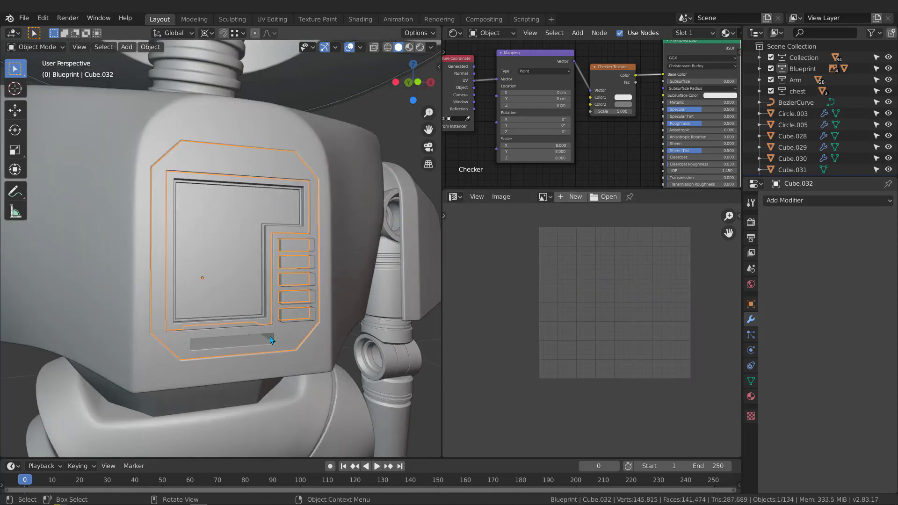
{"action": "key", "text": "Tab"}
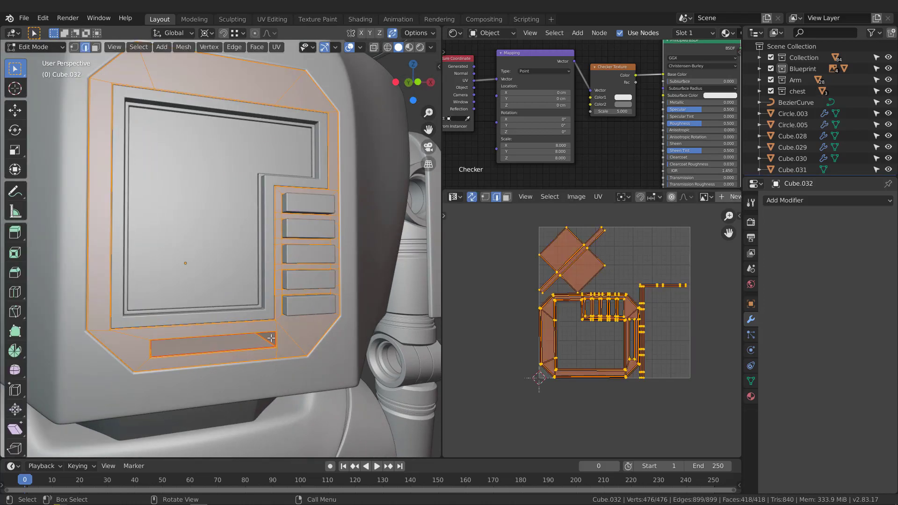
{"action": "key", "text": "Tab"}
{"action": "scroll", "coordinate": [268, 295], "scroll_direction": "down", "scroll_amount": 4}
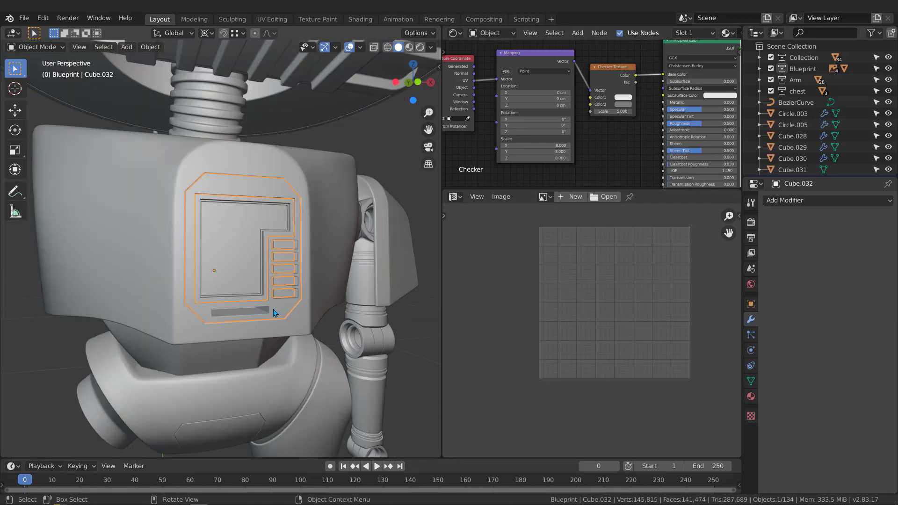
{"action": "mouse_move", "coordinate": [268, 299]}
{"action": "middle_mouse_down"}
{"action": "mouse_move", "coordinate": [261, 313]}
{"action": "mouse_move", "coordinate": [270, 320]}
{"action": "mouse_move", "coordinate": [255, 300]}
{"action": "middle_mouse_up"}
{"action": "scroll", "coordinate": [265, 295], "scroll_direction": "down", "scroll_amount": 4}
{"action": "left_click", "coordinate": [272, 373]}
{"action": "scroll", "coordinate": [273, 298], "scroll_direction": "up", "scroll_amount": 6}
{"action": "scroll", "coordinate": [247, 263], "scroll_direction": "down", "scroll_amount": 5}
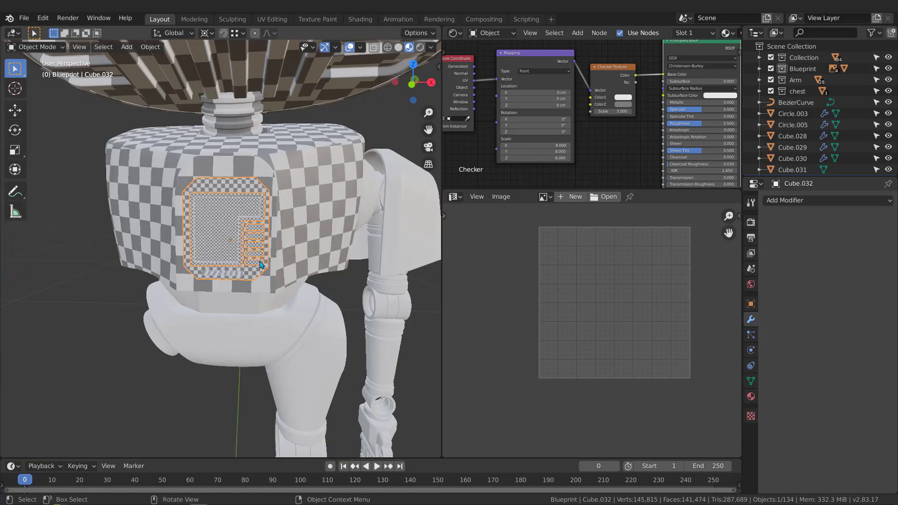
{"action": "middle_click_drag", "start_coordinate": [245, 260], "coordinate": [242, 327]}
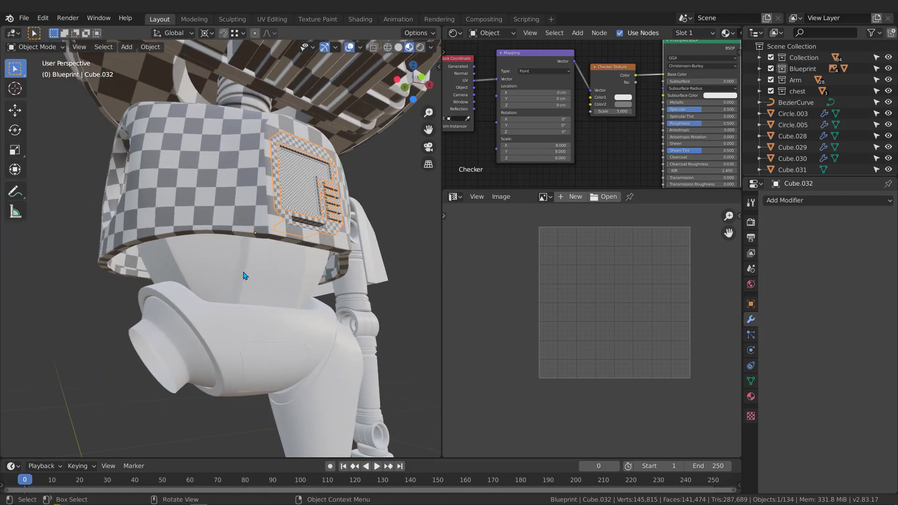
Select the inner torso body beneath the checkered chest shell and switch the viewport back to Solid shading.
{"action": "left_click", "coordinate": [245, 276]}
{"action": "middle_click_drag", "start_coordinate": [247, 253], "coordinate": [240, 276]}
{"action": "scroll", "coordinate": [279, 271], "scroll_direction": "down", "scroll_amount": 2}
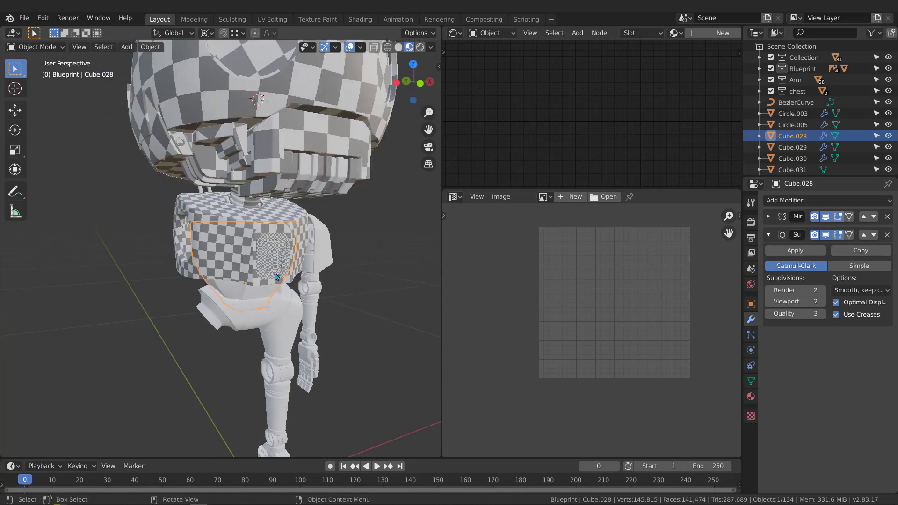
{"action": "key", "text": "z"}
{"action": "left_click", "coordinate": [348, 277]}
{"action": "middle_click_drag", "start_coordinate": [279, 296], "coordinate": [256, 290]}
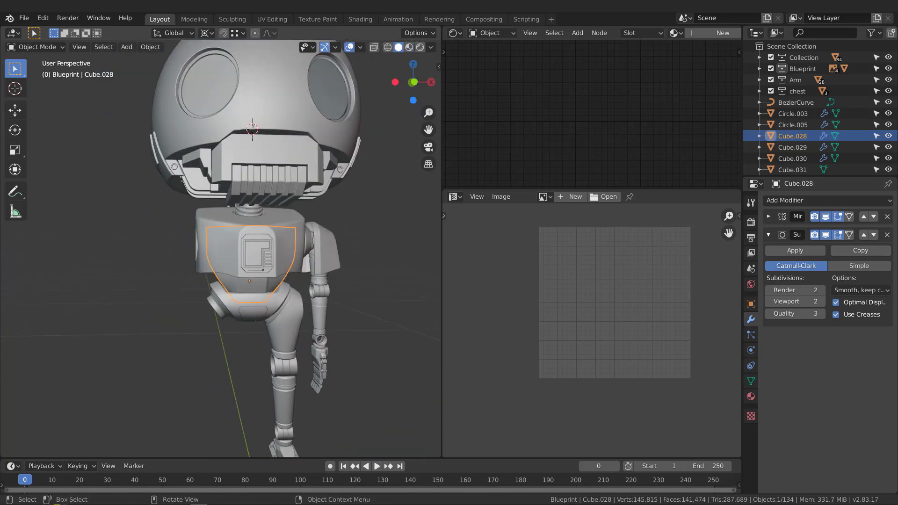